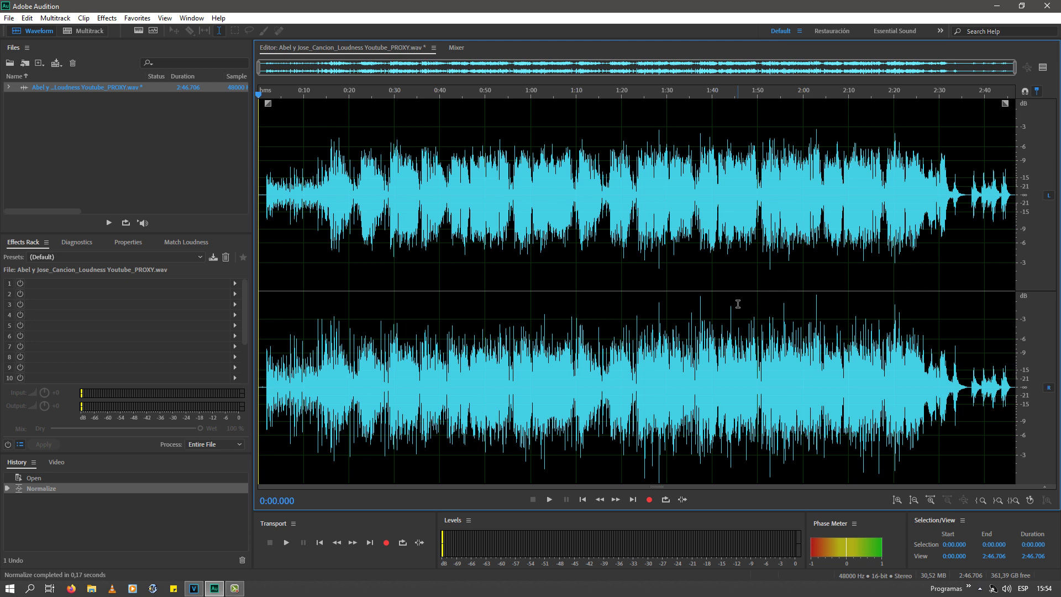
pyautogui.click(633, 287)
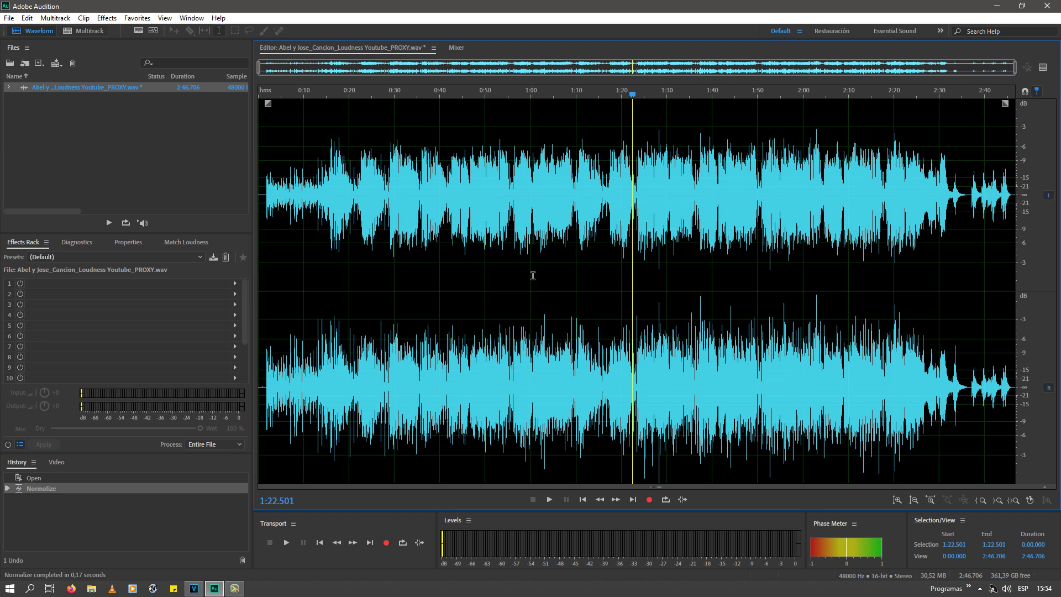
pyautogui.click(443, 292)
pyautogui.click(447, 292)
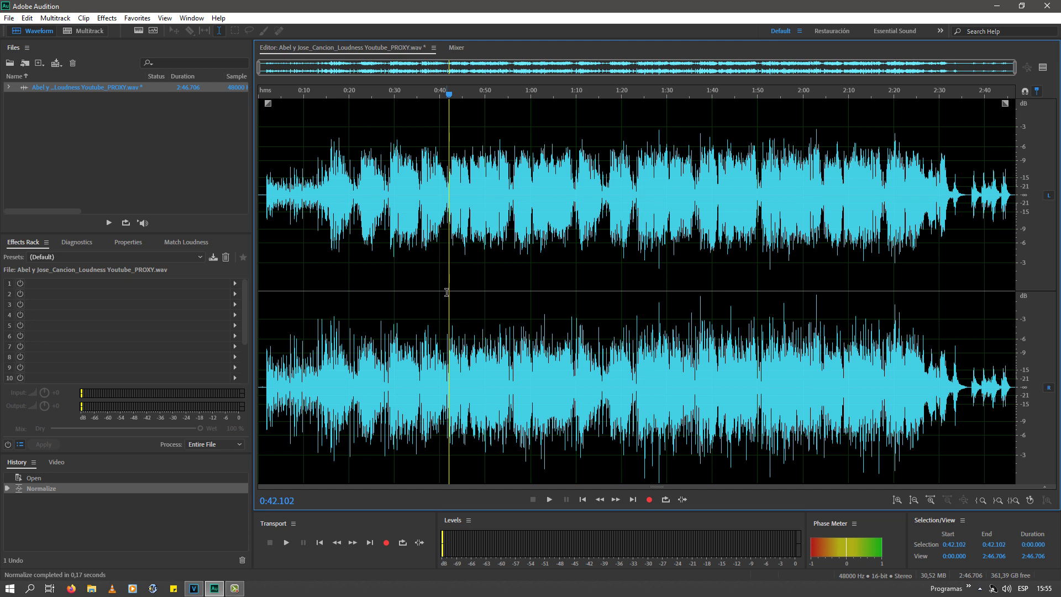
pyautogui.click(456, 290)
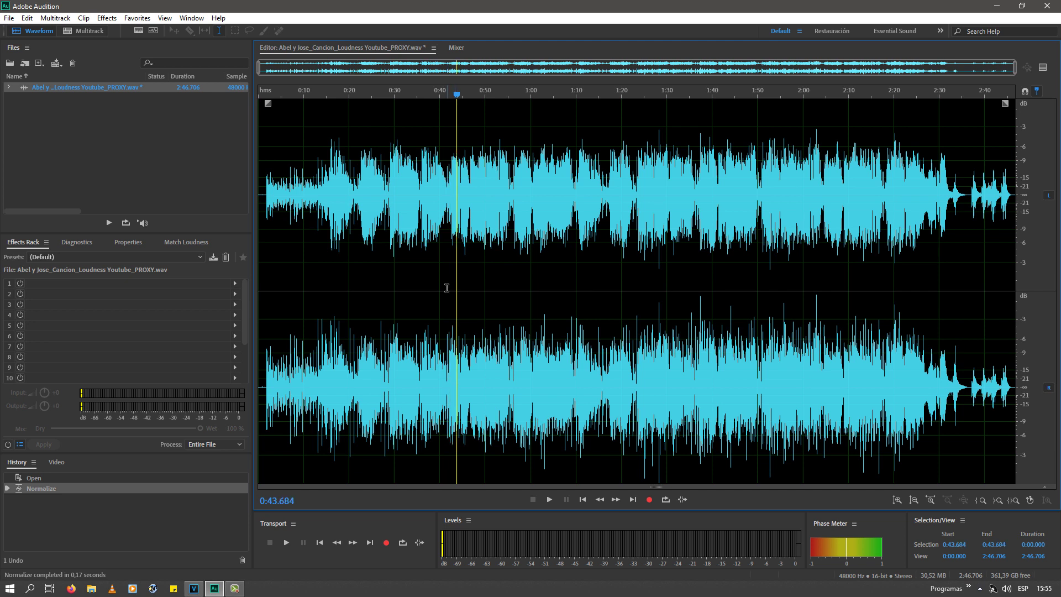
pyautogui.click(440, 288)
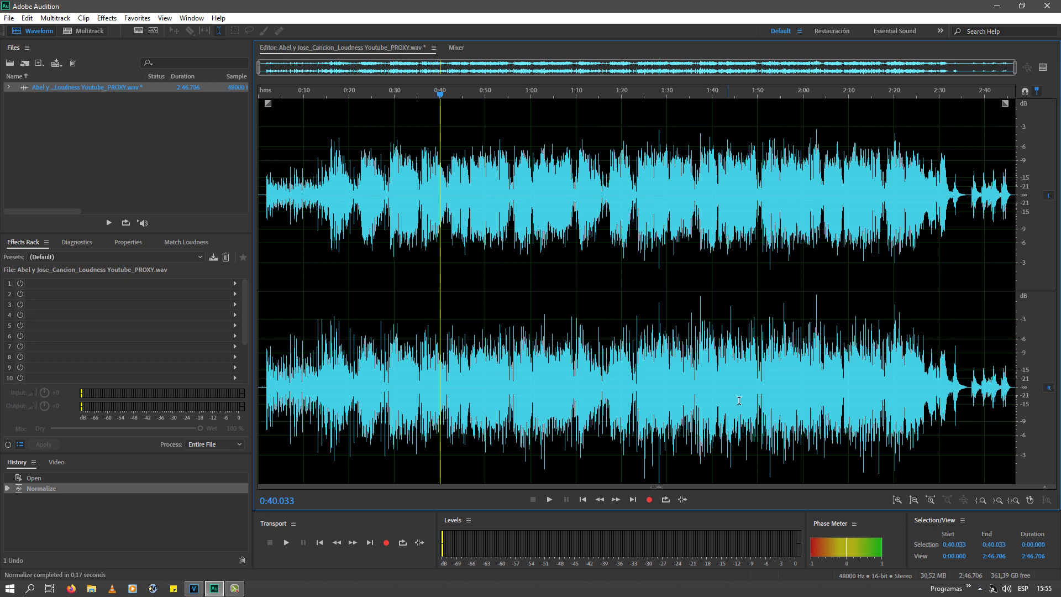
pyautogui.click(627, 302)
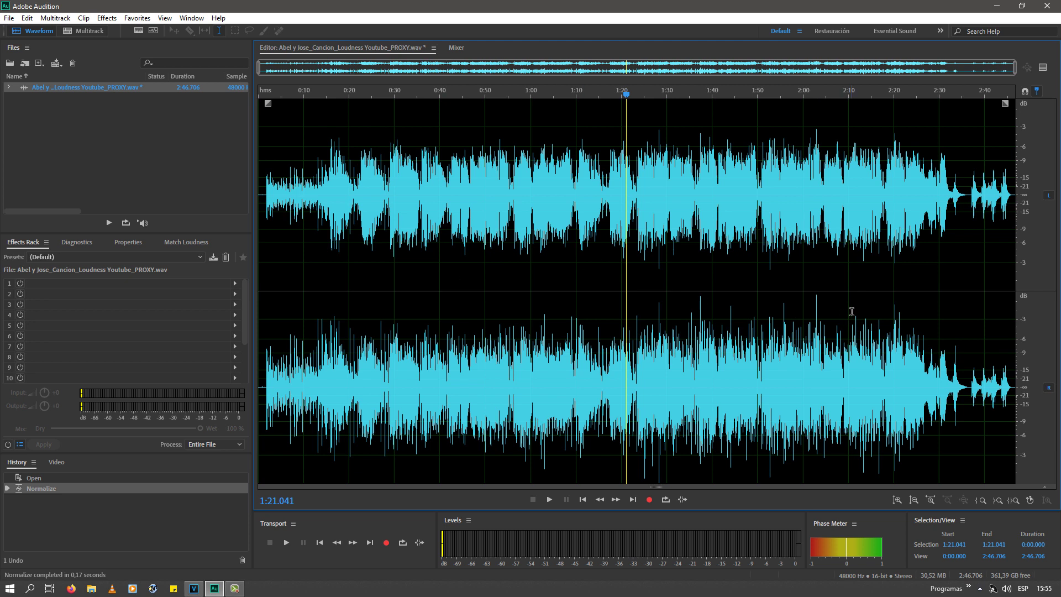
pyautogui.click(819, 293)
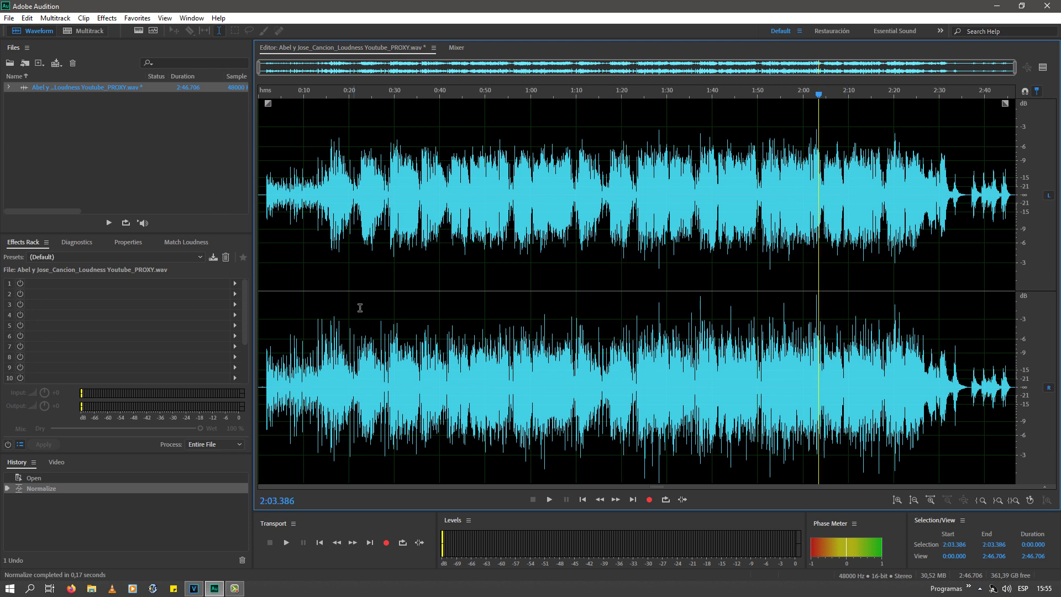
# Step: Return the playhead to the start and normalize the whole file to 0 dB, treating all channels equally
pyautogui.click(583, 499)
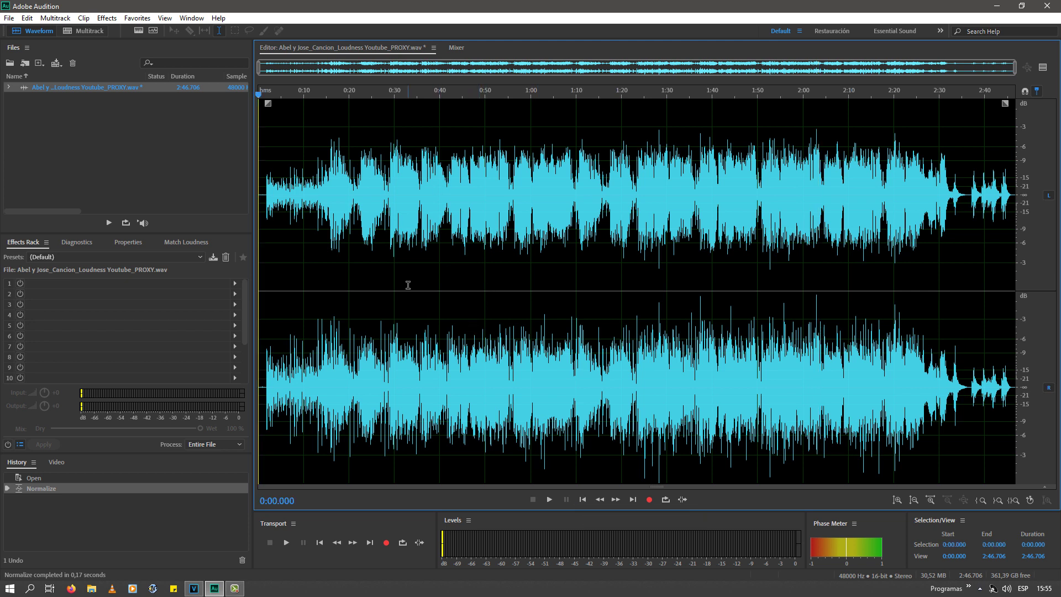
pyautogui.click(107, 18)
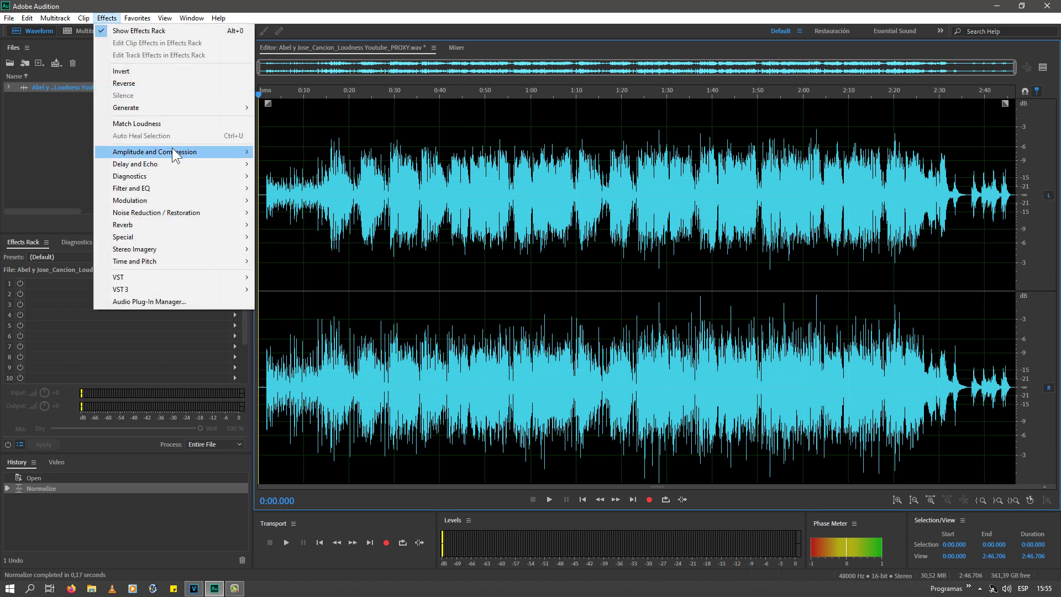
pyautogui.moveTo(171, 151)
pyautogui.click(331, 260)
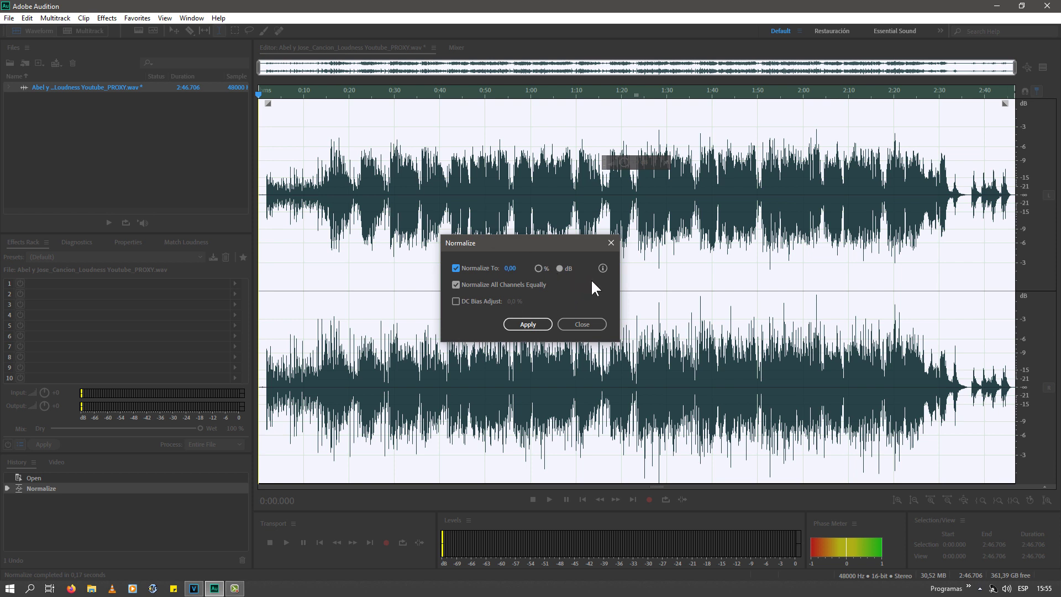
pyautogui.click(526, 324)
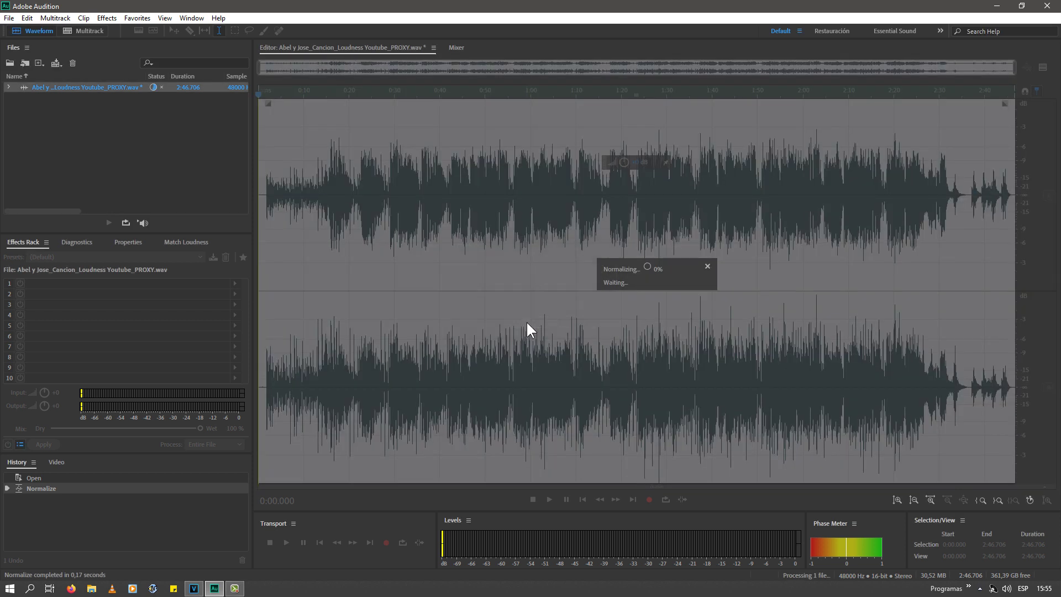
pyautogui.click(527, 321)
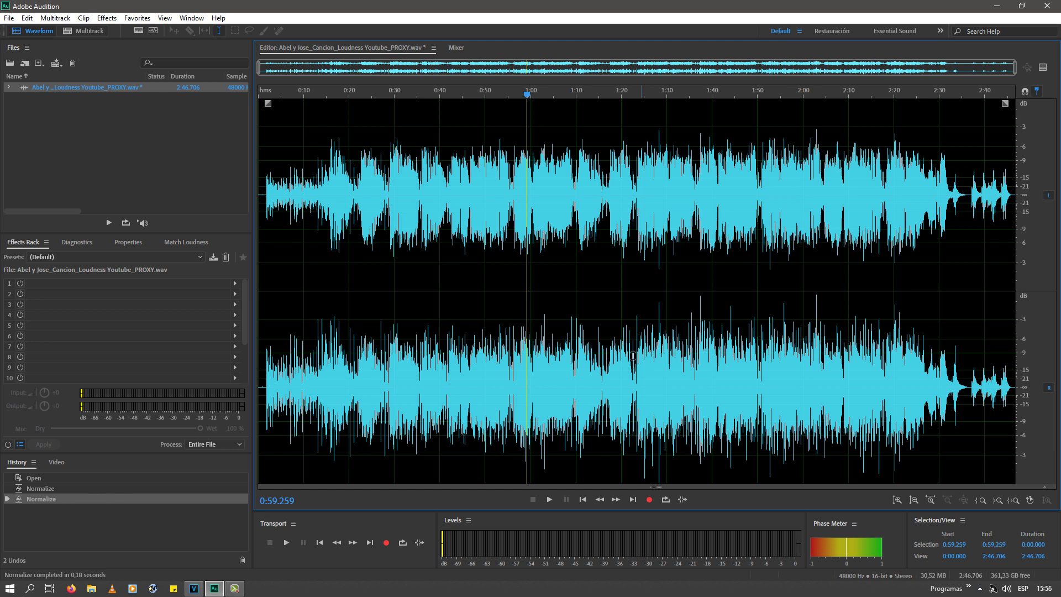
# Step: Compare the opened and first normalized states in the edit history, and leave the file reverted to its opened state
pyautogui.click(60, 478)
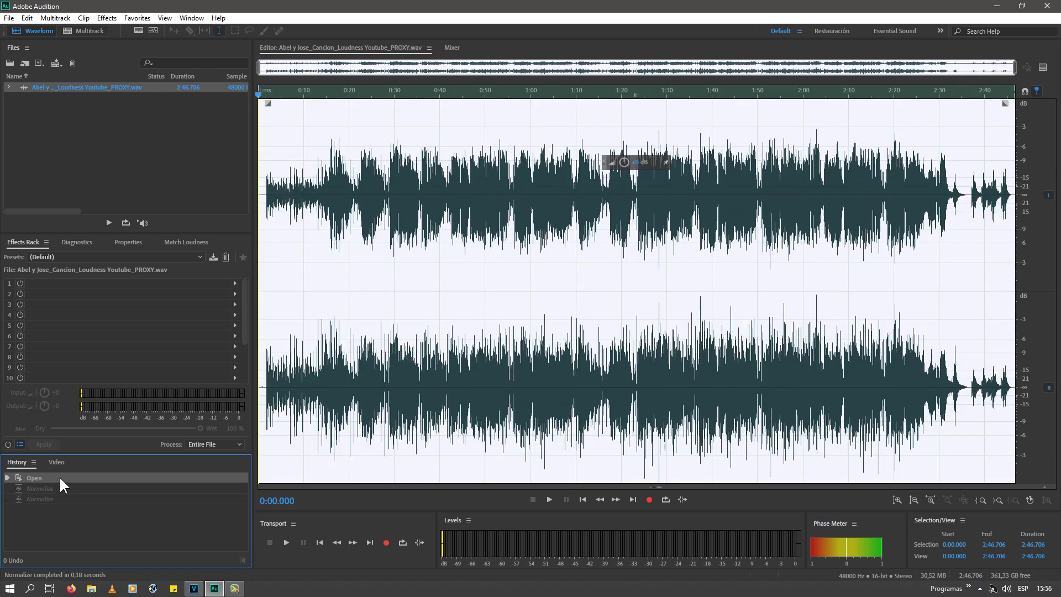
pyautogui.click(54, 489)
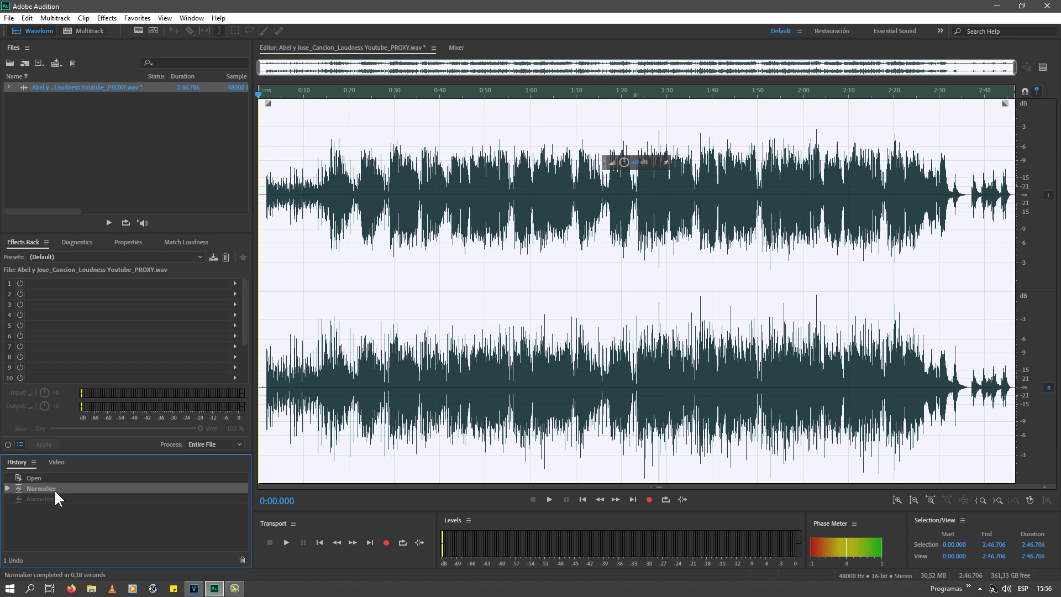
pyautogui.click(55, 478)
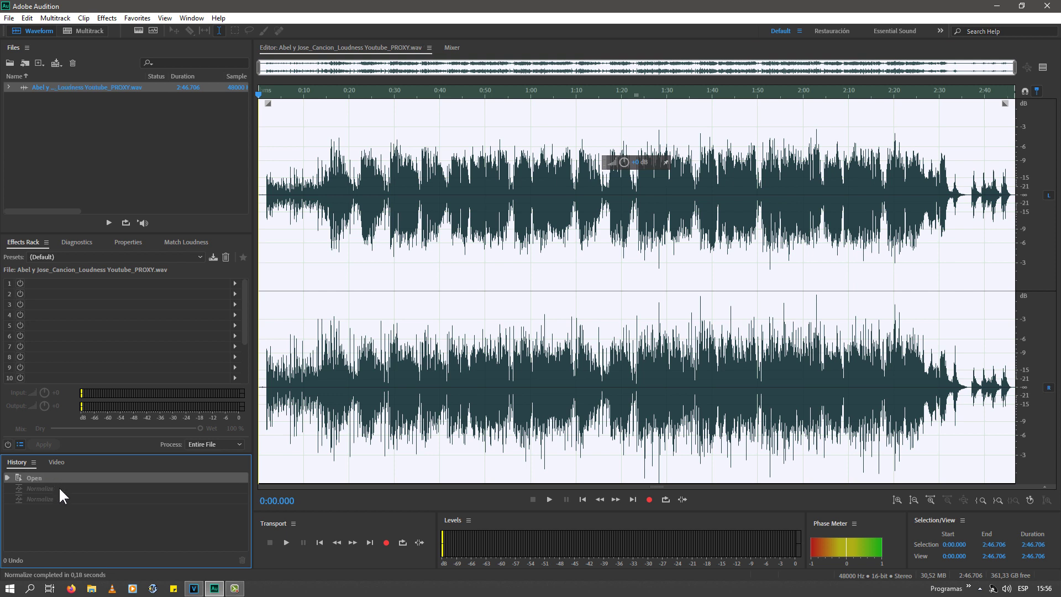
pyautogui.click(57, 488)
pyautogui.click(34, 478)
# Step: Add the PROXY.wav file to Match Loudness and match it to ITU-R BS.1770-3 at -14 LUFS with a -1 dBTP maximum true peak
pyautogui.click(199, 244)
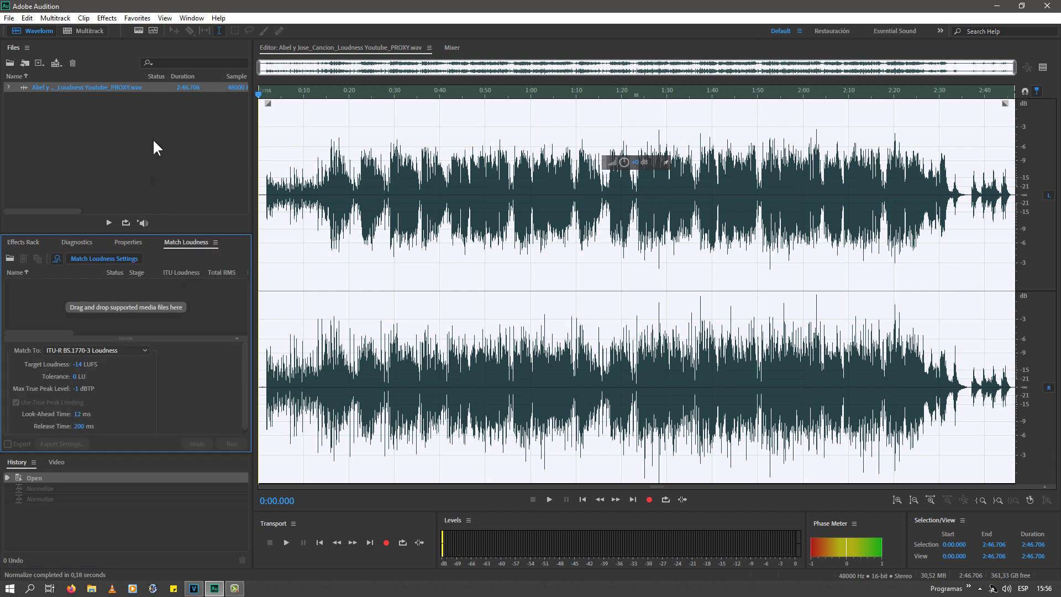
pyautogui.moveTo(62, 86); pyautogui.dragTo(35, 297)
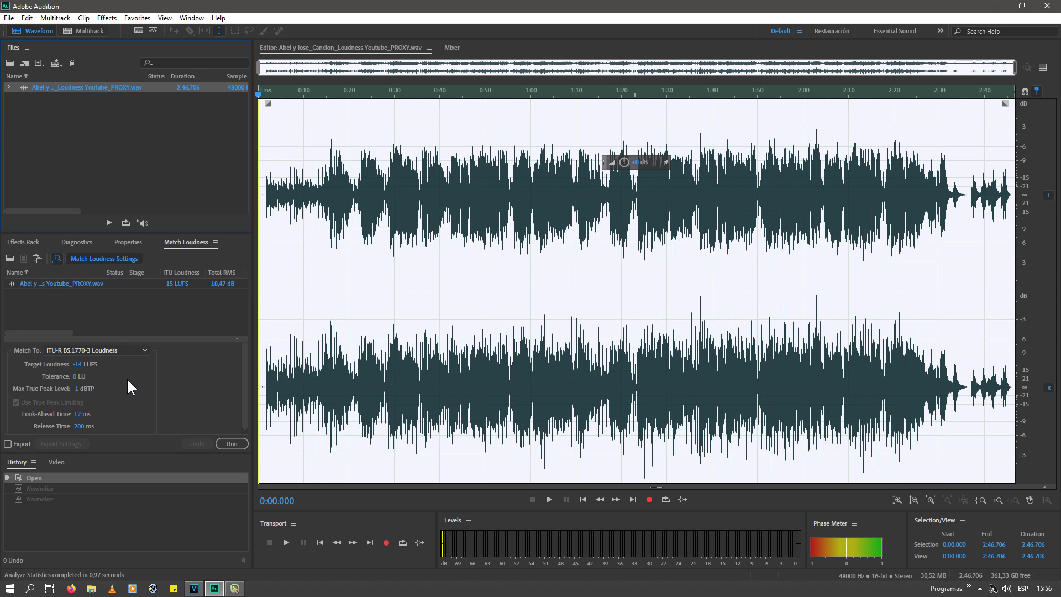
pyautogui.click(228, 442)
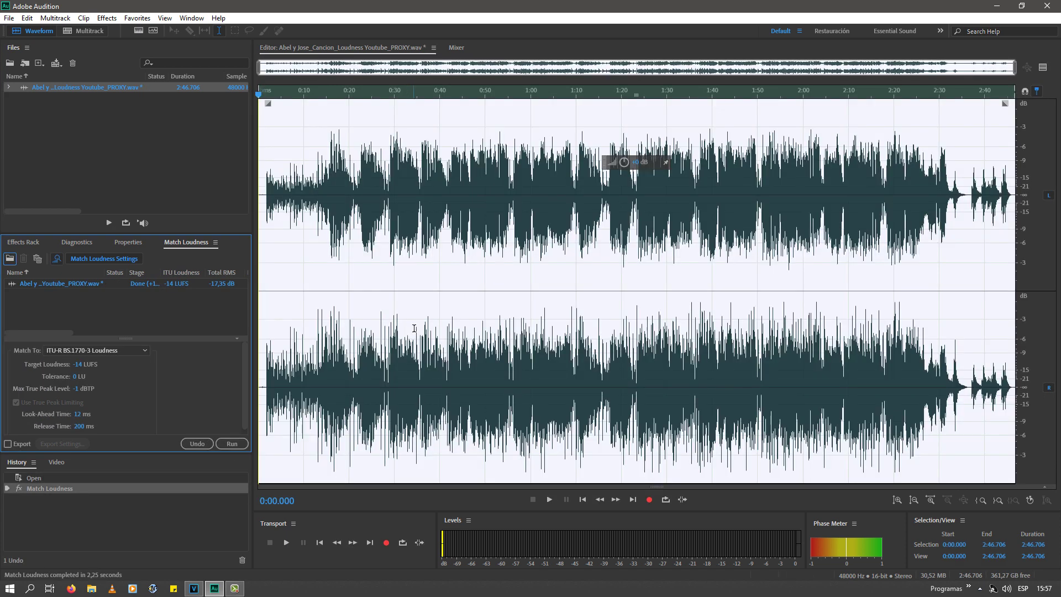
# Step: Compare the waveform before and after the loudness match through the edit history, ending on the matched state
pyautogui.click(414, 328)
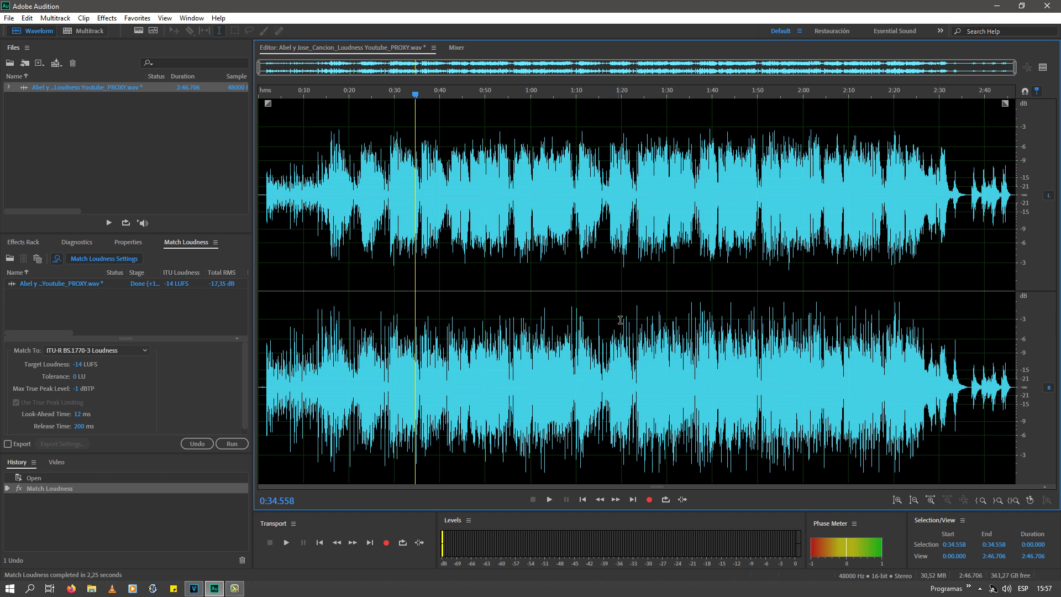
pyautogui.click(86, 476)
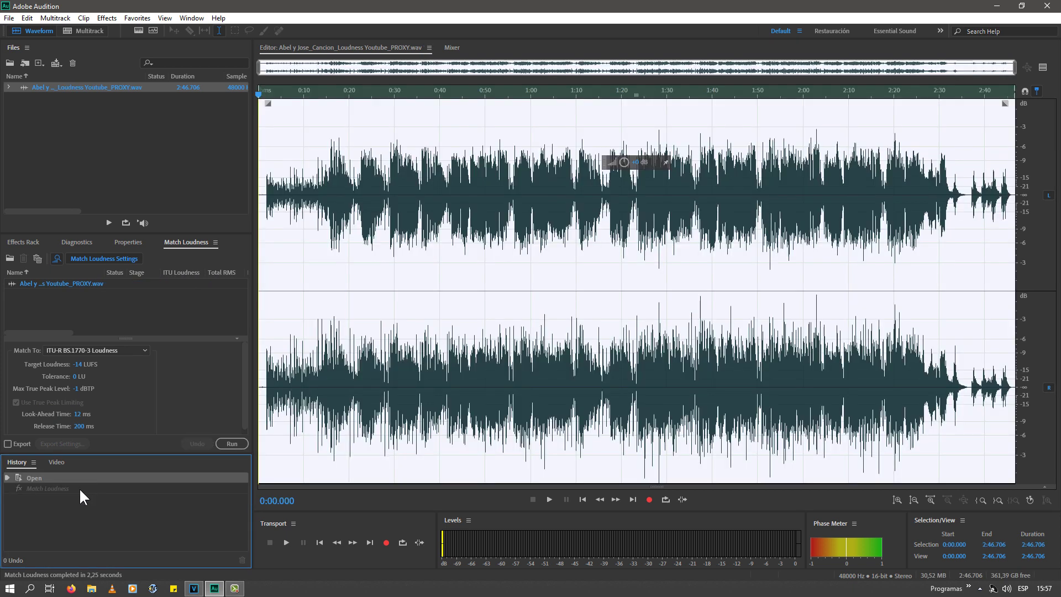
pyautogui.click(80, 490)
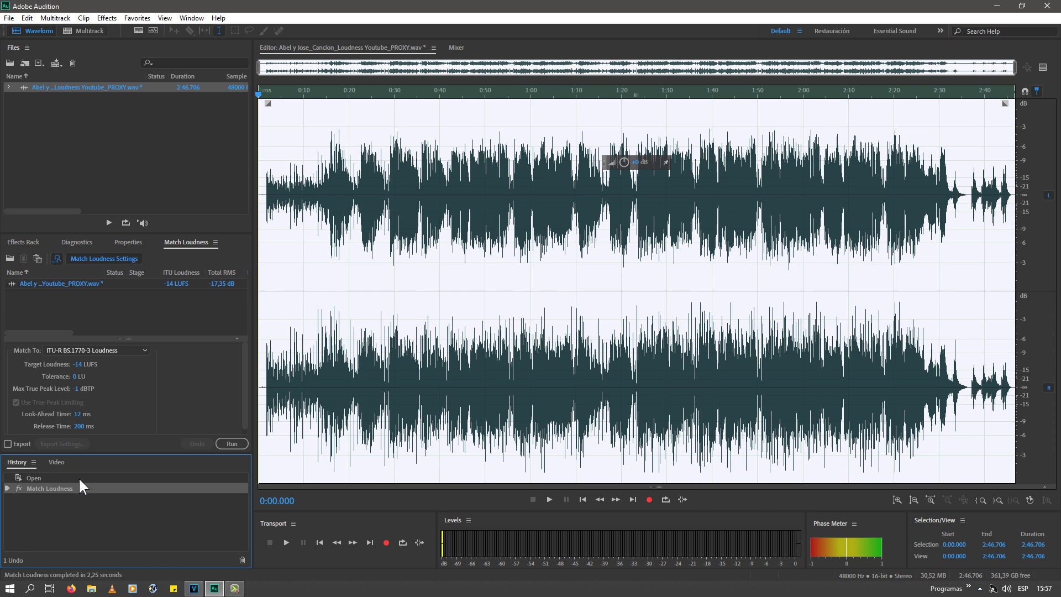
pyautogui.click(78, 475)
pyautogui.click(63, 489)
pyautogui.click(411, 358)
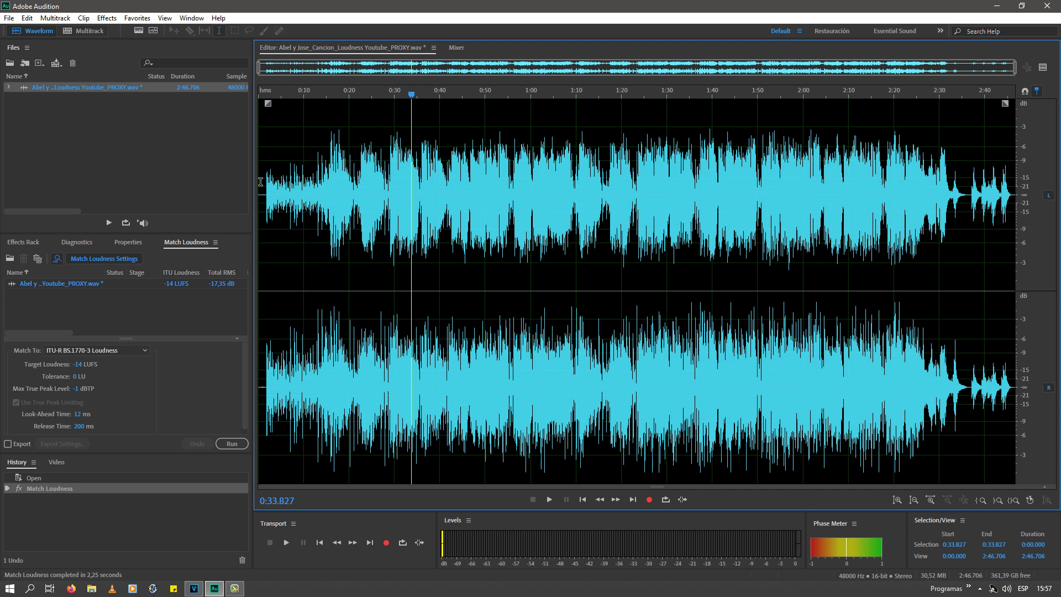
# Step: Scan the matched file's amplitude statistics to check its ITU-R BS.1770-3 loudness, and close the statistics window
pyautogui.click(192, 19)
pyautogui.click(210, 88)
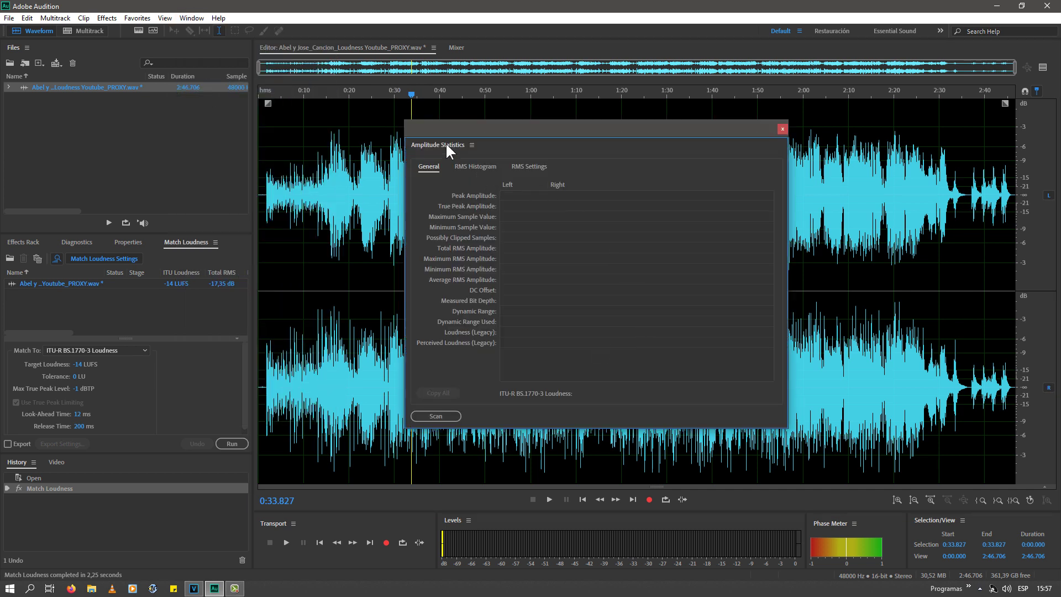
pyautogui.click(435, 415)
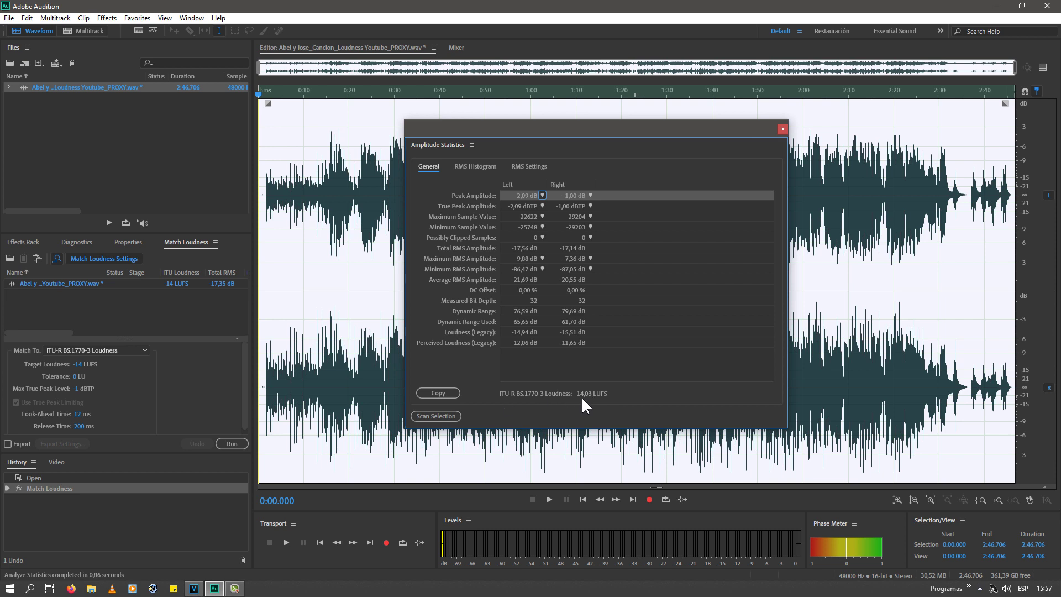
pyautogui.click(782, 129)
# Step: Switch back to the Effects Rack and close the PROXY.wav file without saving its changes
pyautogui.click(139, 131)
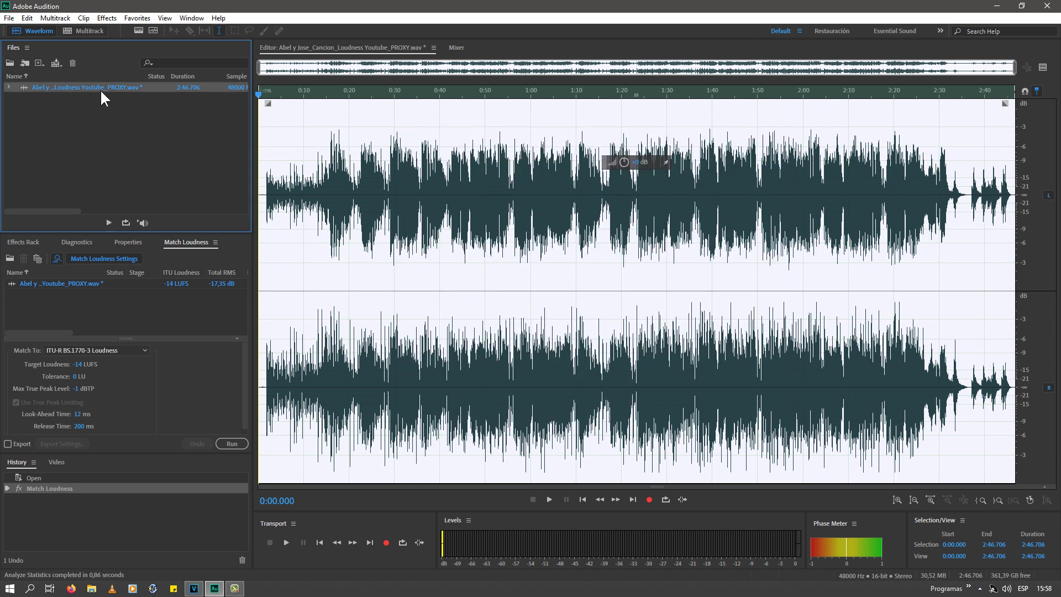
pyautogui.click(22, 243)
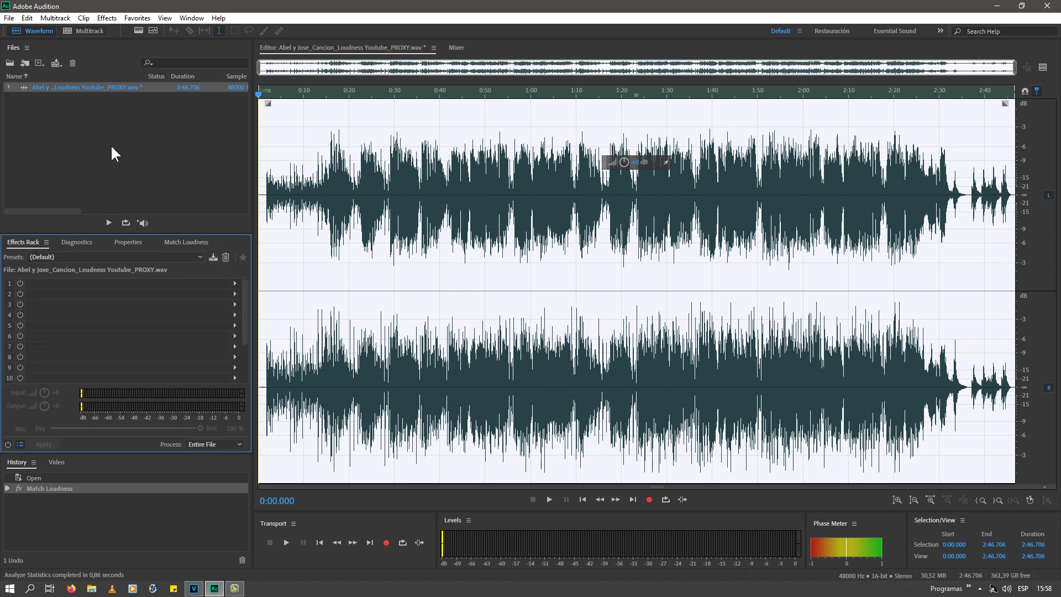
pyautogui.click(72, 62)
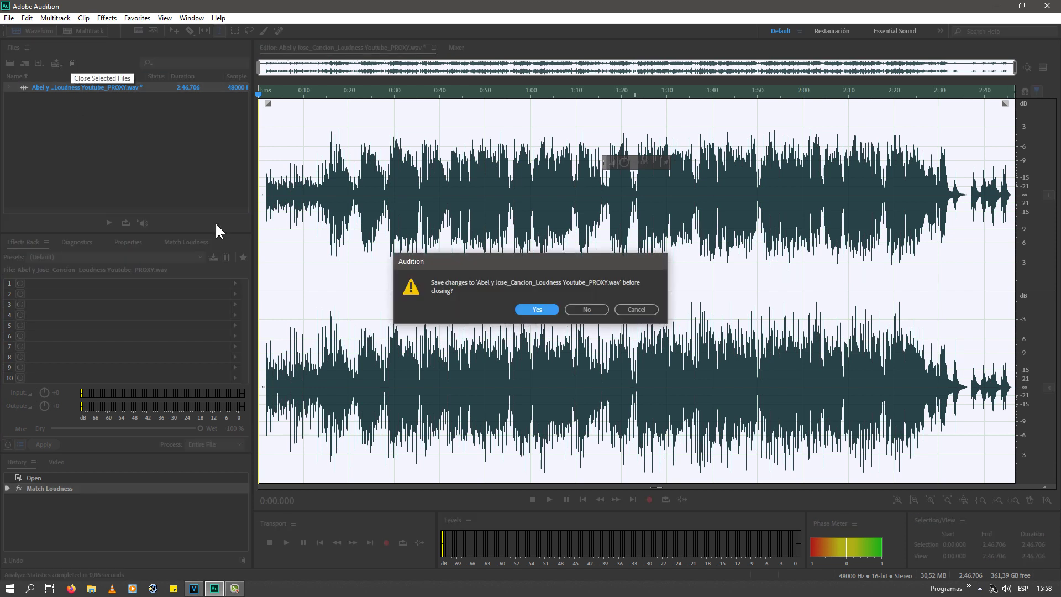
pyautogui.click(588, 309)
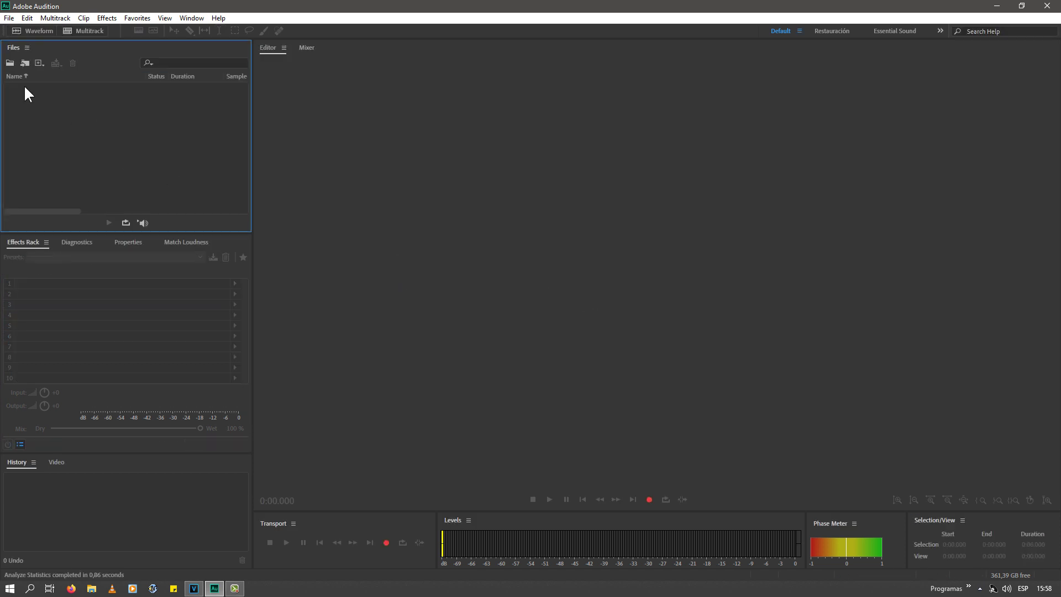
# Step: Open the song's COMP.wav version from the Normalizacion Loudness Youtube folder
pyautogui.click(10, 63)
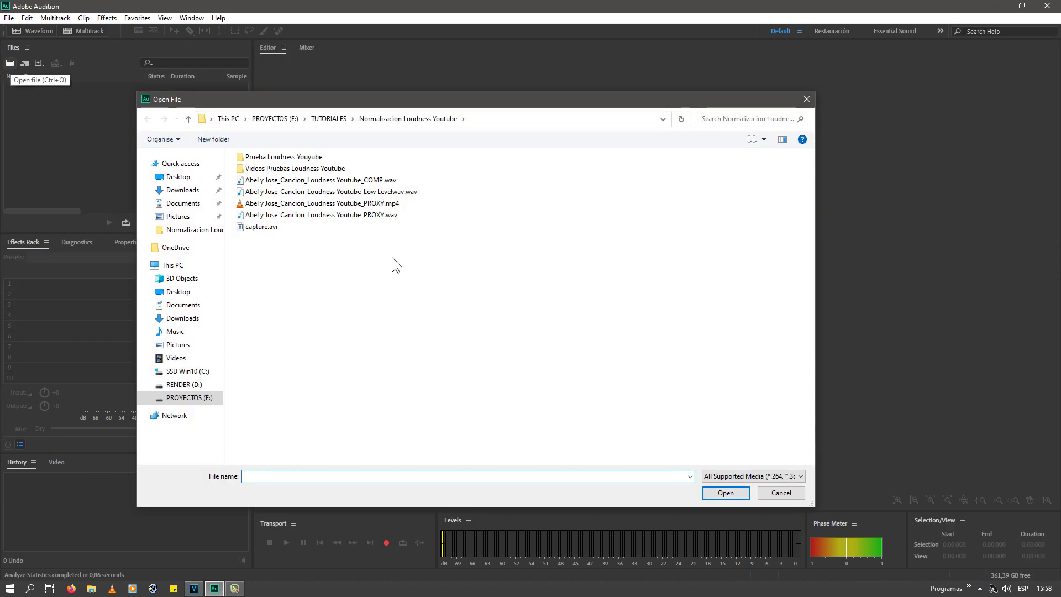
pyautogui.click(331, 180)
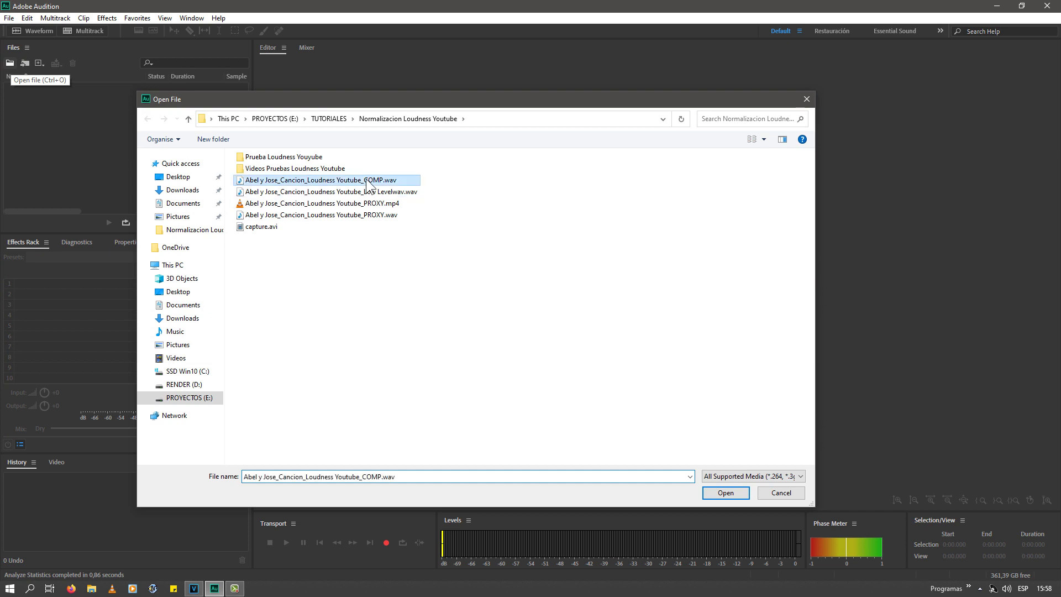
pyautogui.click(721, 493)
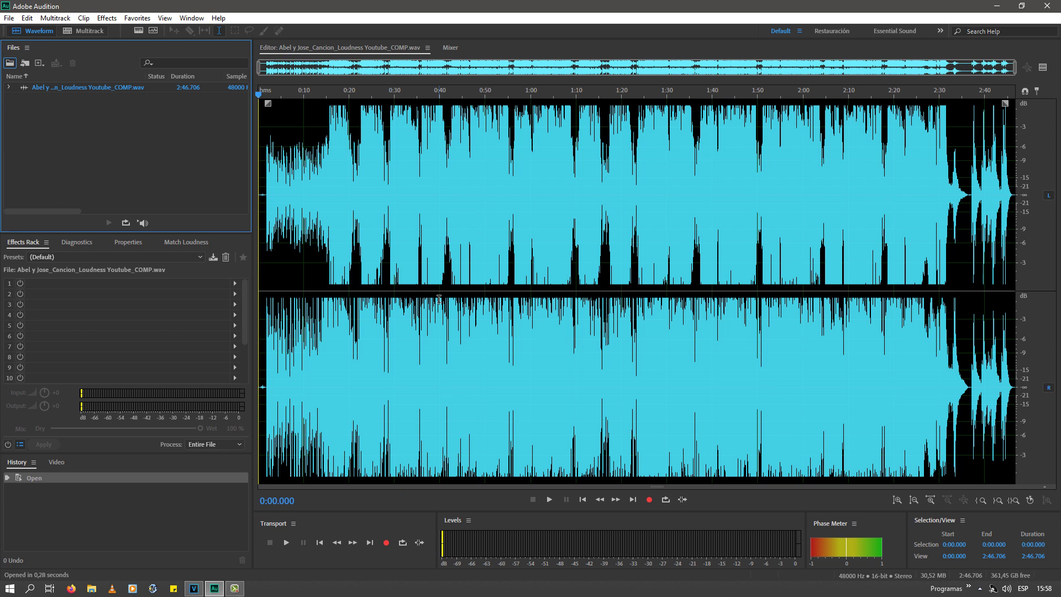
# Step: Play a few seconds of the COMP.wav file from about 0:49 and stop playback
pyautogui.click(479, 294)
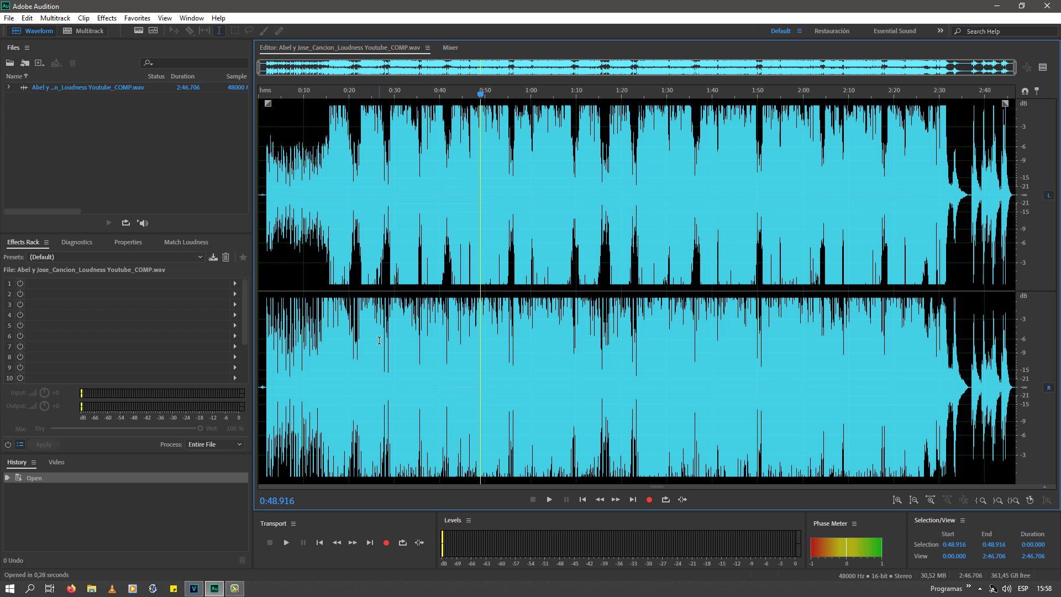
pyautogui.press('space')
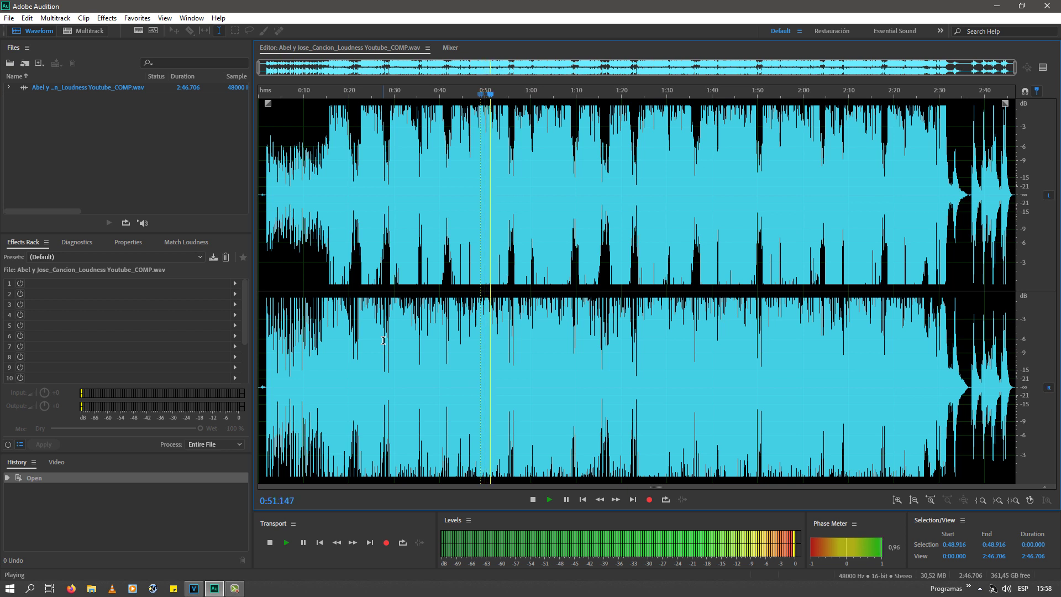
pyautogui.press('space')
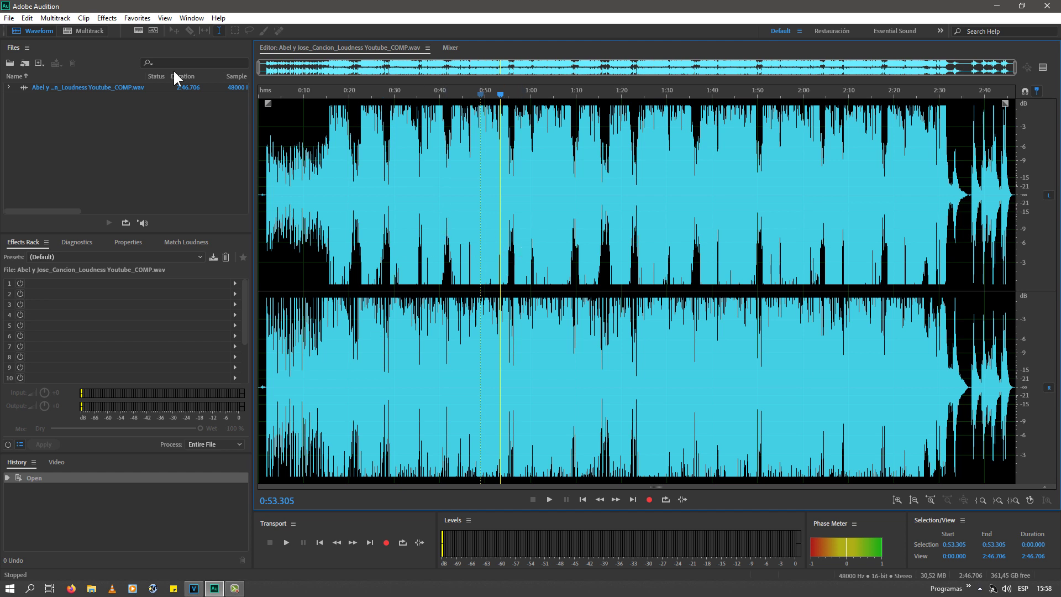
# Step: Add the COMP.wav file to Match Loudness for loudness analysis
pyautogui.click(107, 90)
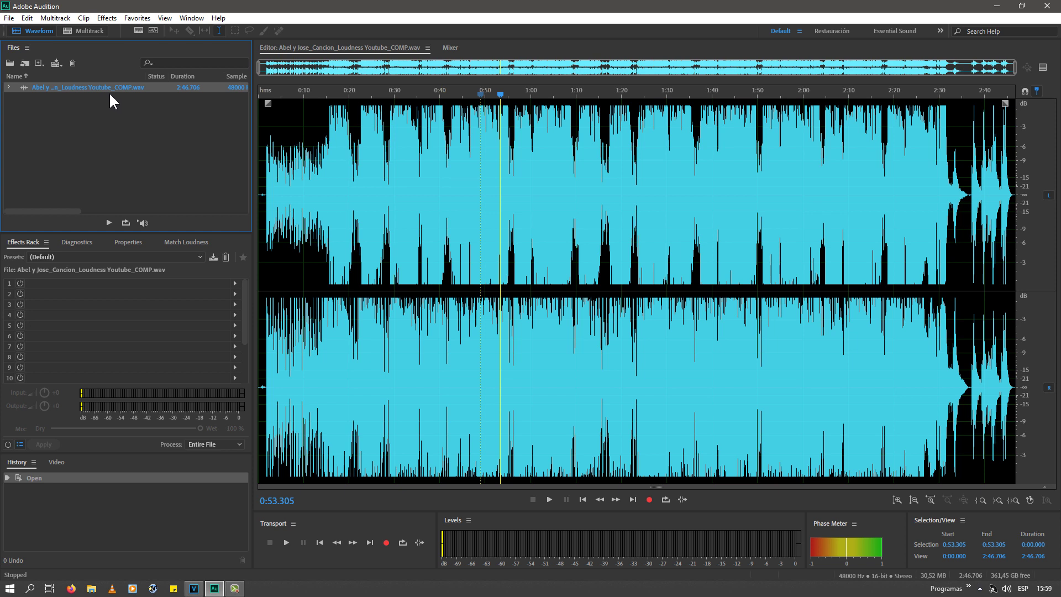
pyautogui.click(183, 243)
pyautogui.moveTo(74, 88); pyautogui.dragTo(83, 287)
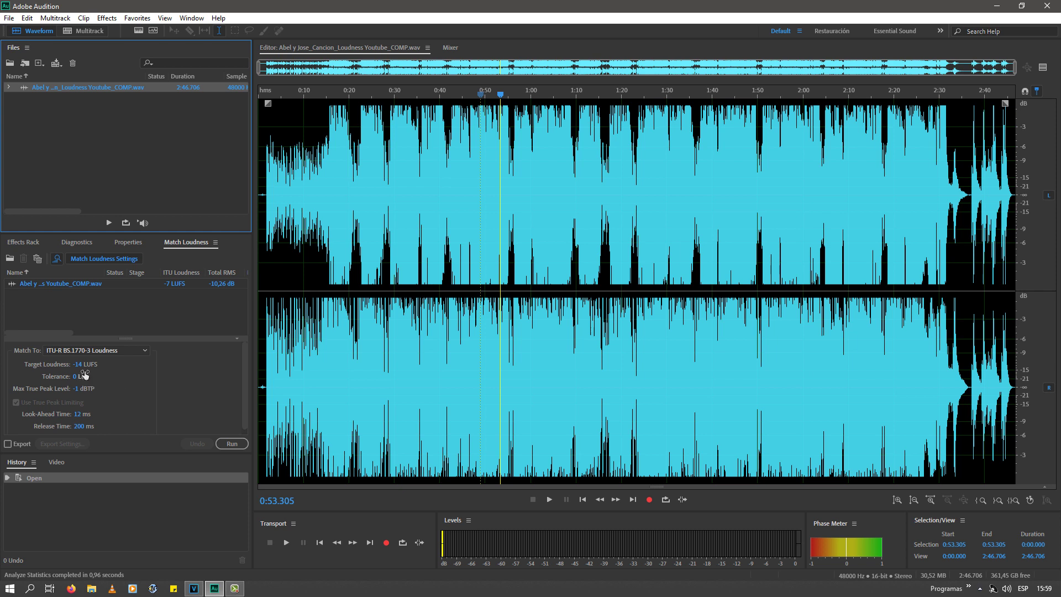
# Step: Match the COMP.wav file to the -14 LUFS target and play the result from about 0:48
pyautogui.click(232, 443)
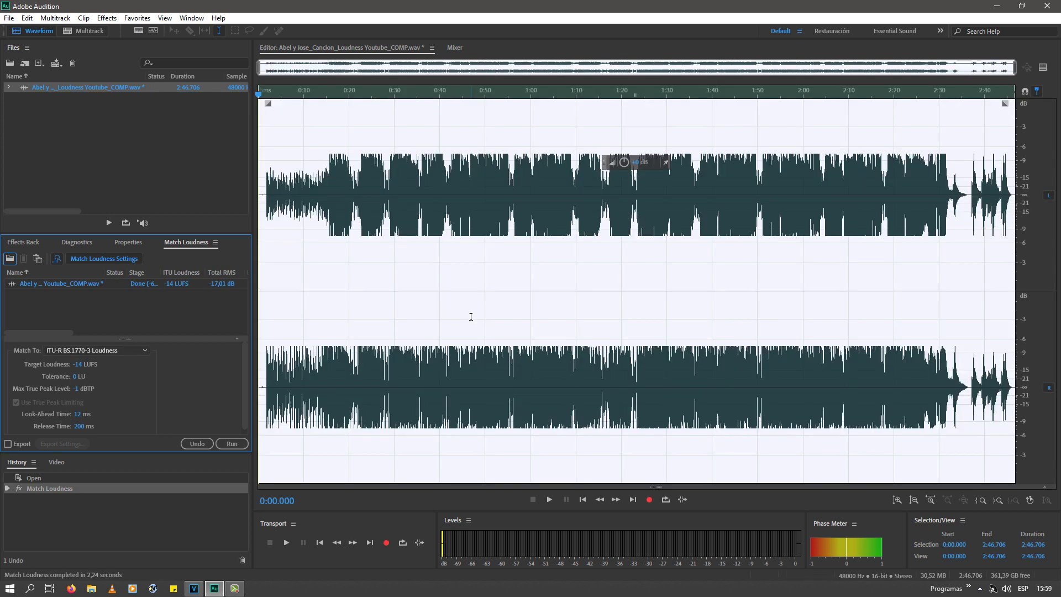
pyautogui.click(475, 311)
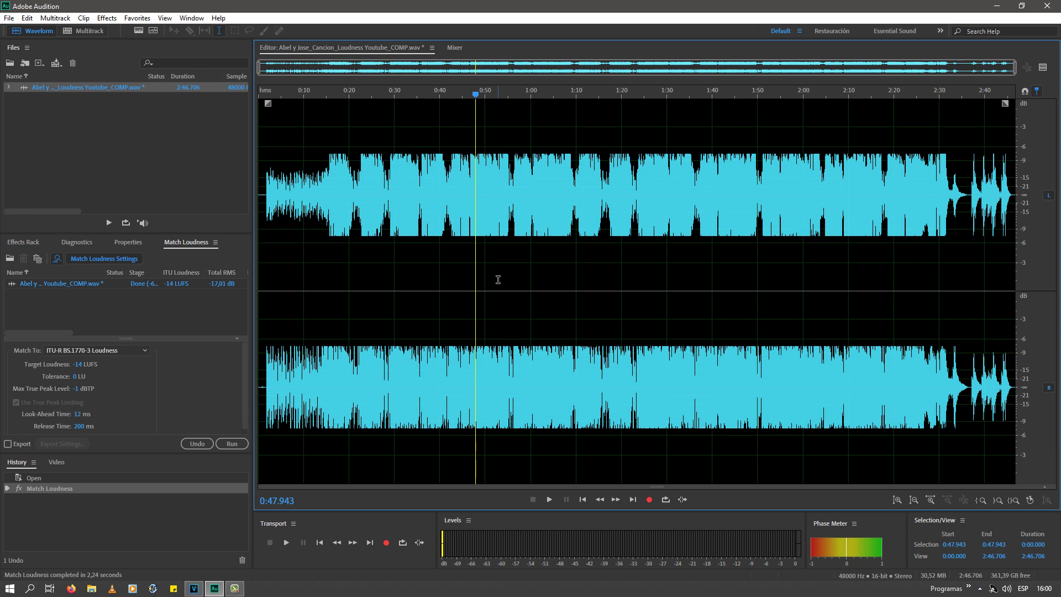
pyautogui.click(549, 499)
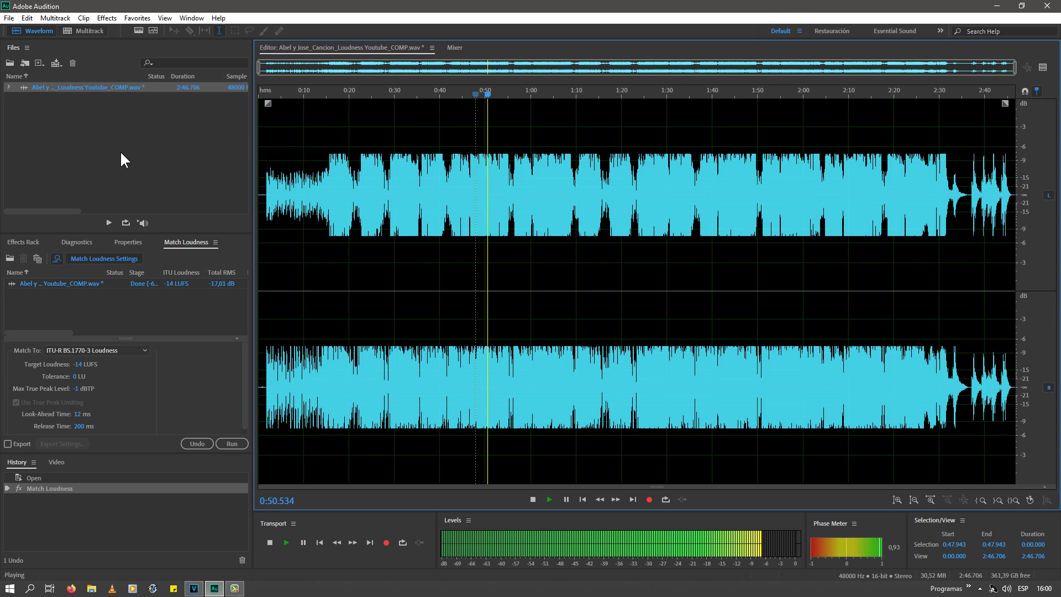
# Step: Open the song's PROXY.wav version from the Normalizacion Loudness Youtube folder and show it in the editor
pyautogui.click(10, 63)
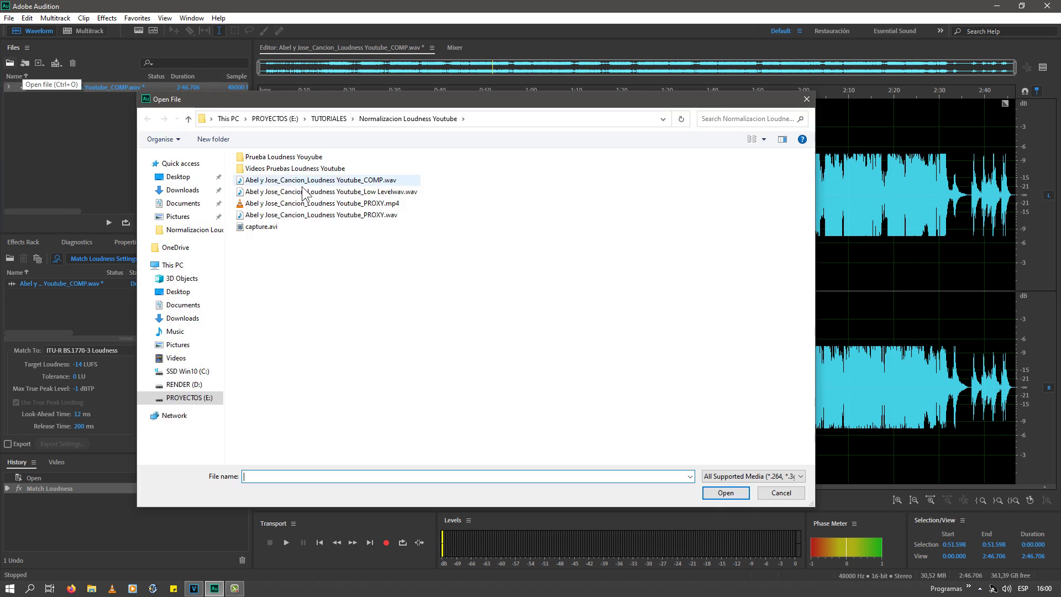
pyautogui.click(309, 215)
pyautogui.click(725, 492)
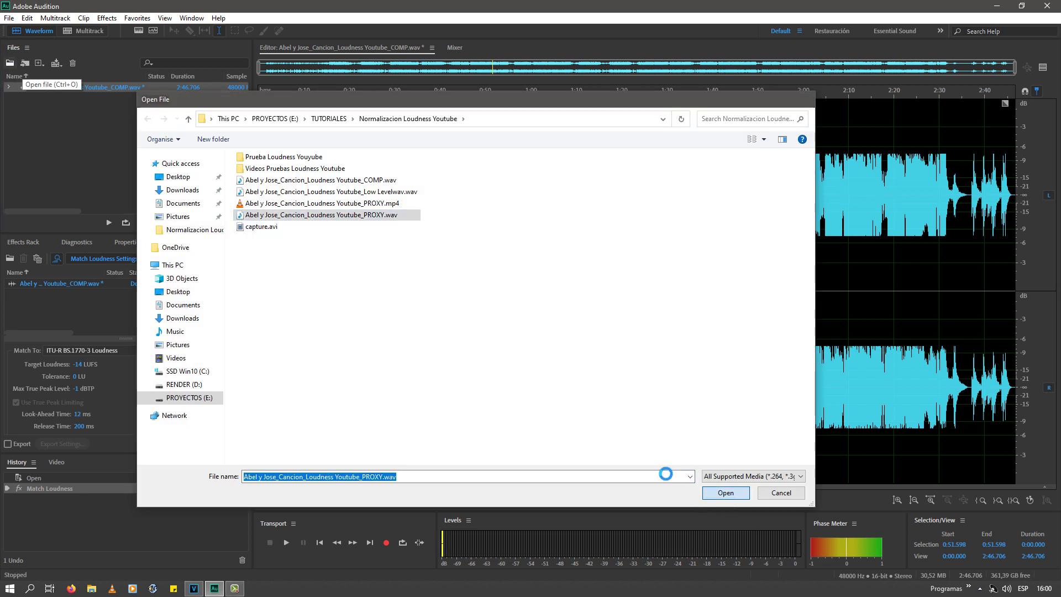
pyautogui.doubleClick(94, 97)
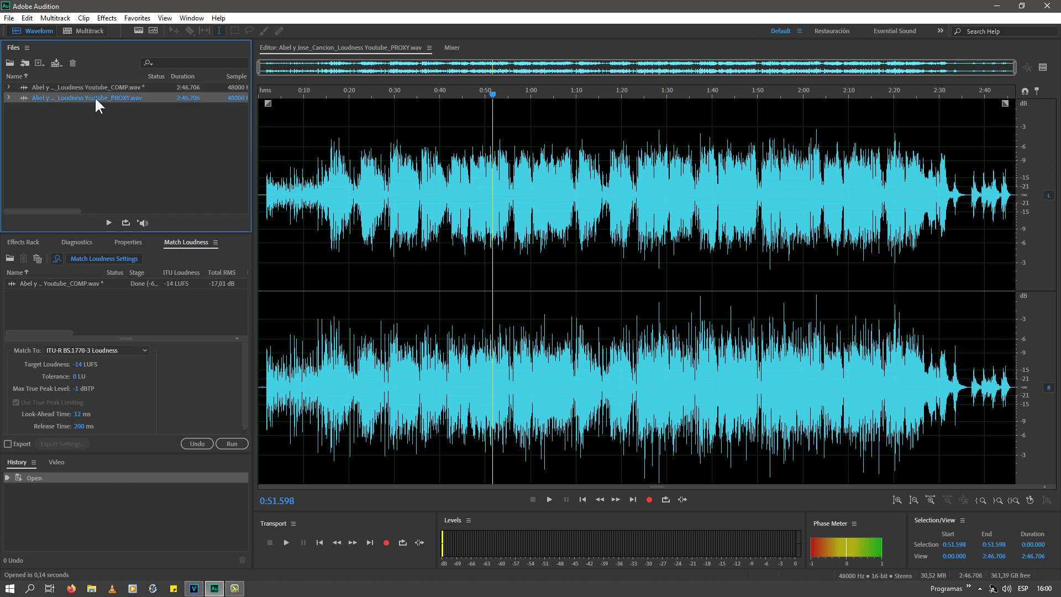
# Step: Play a few seconds of the PROXY.wav file from about 0:48 and stop playback
pyautogui.click(476, 275)
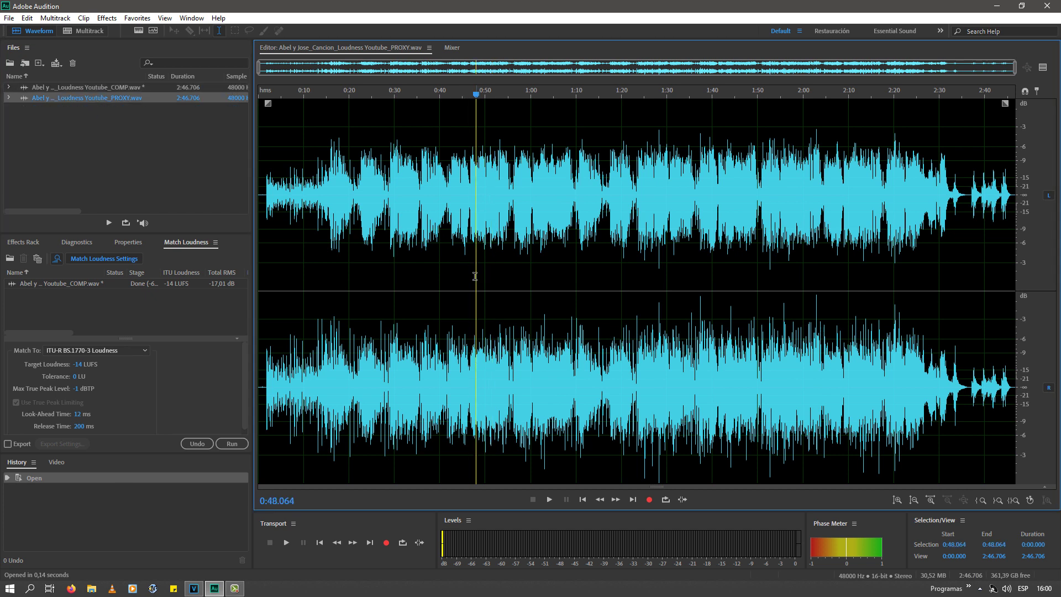
pyautogui.press('space')
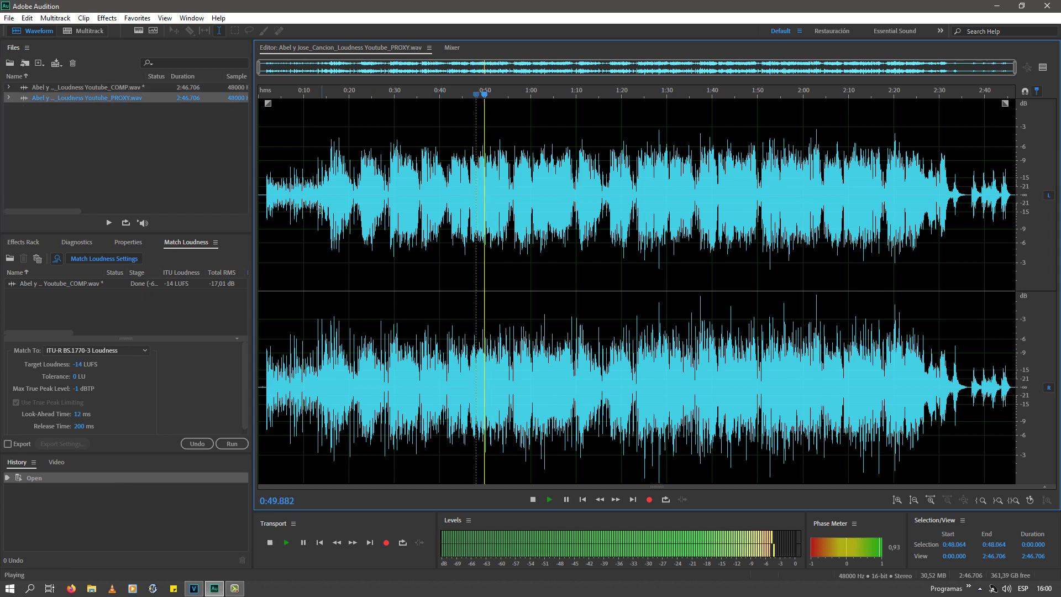
pyautogui.press('space')
# Step: Compare the two versions by playing a short passage of COMP.wav from about 0:51 and of PROXY.wav from about 0:52
pyautogui.doubleClick(108, 88)
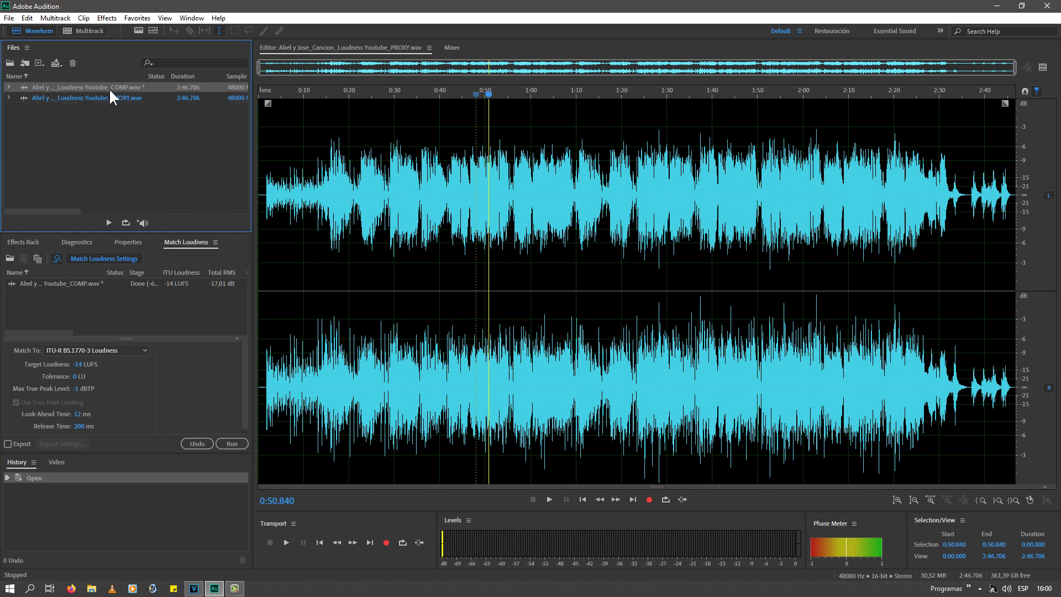
pyautogui.press('space')
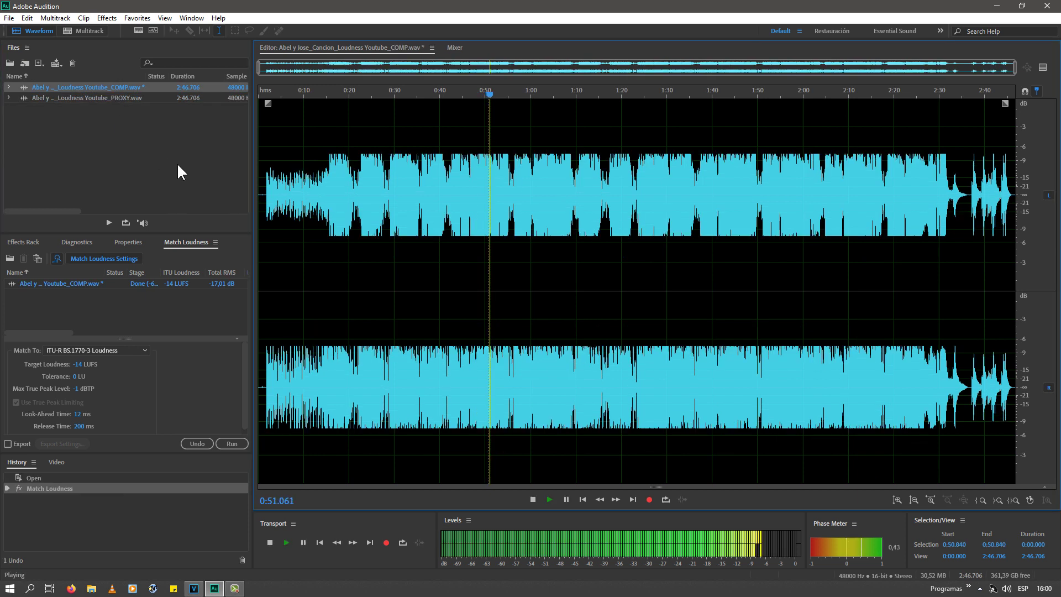
pyautogui.press('space')
pyautogui.doubleClick(95, 98)
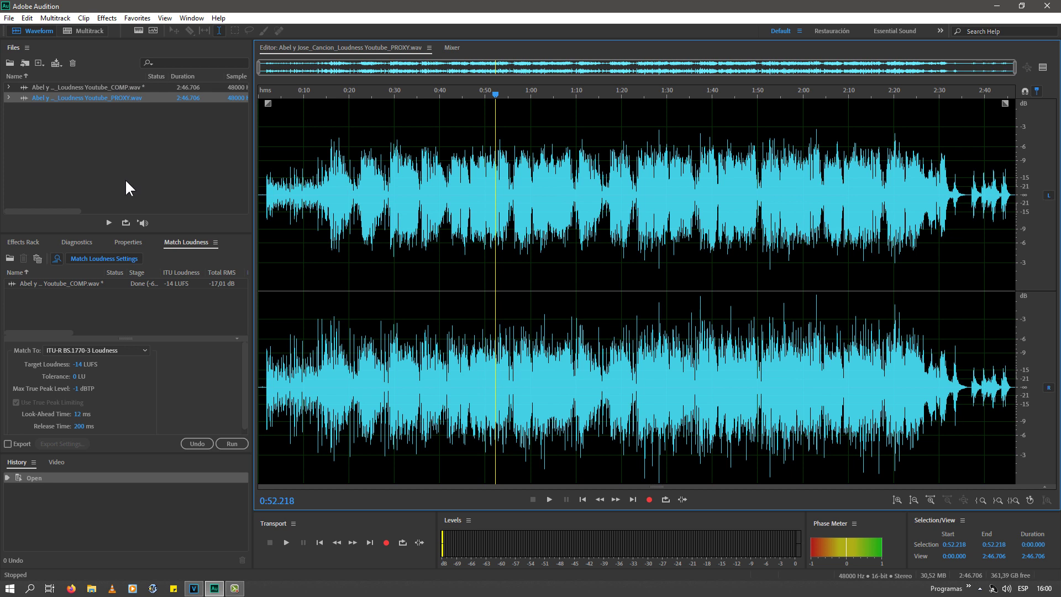
pyautogui.press('space')
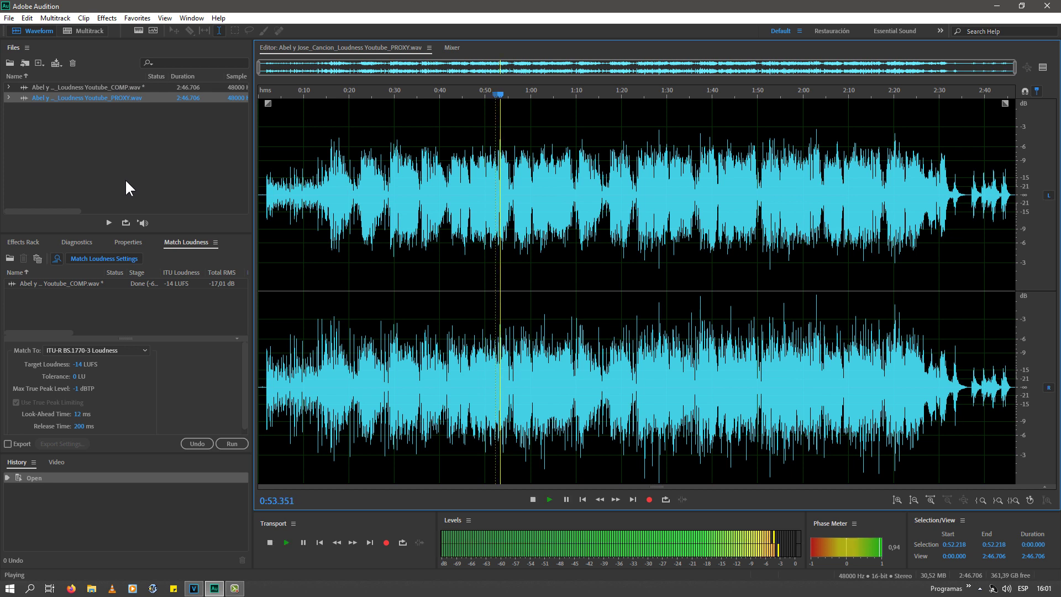
pyautogui.press('space')
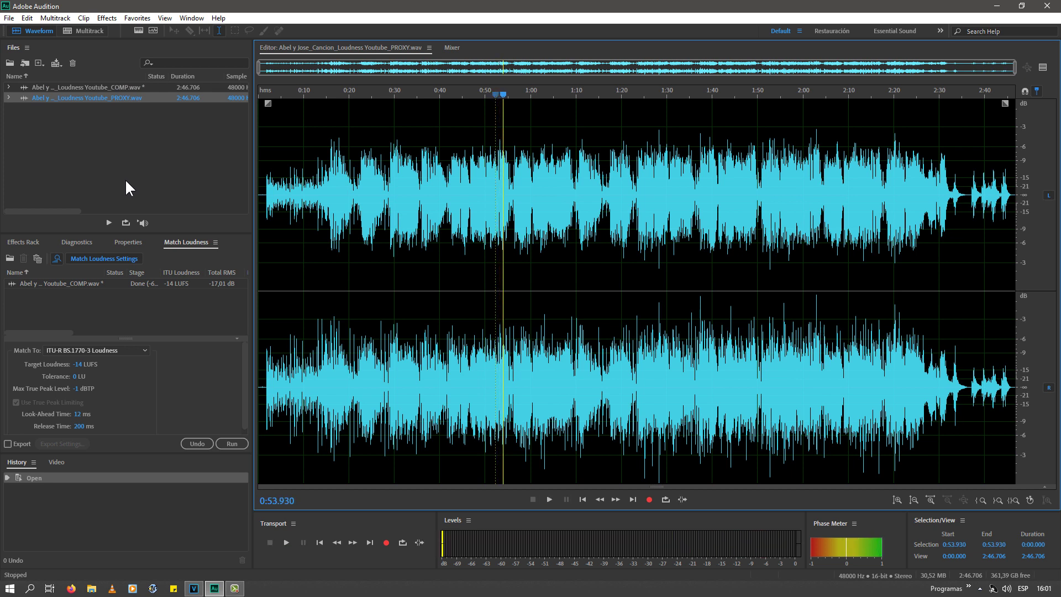
# Step: Place the playhead at about 0:39 in the PROXY.wav file and show its Effects Rack
pyautogui.click(437, 284)
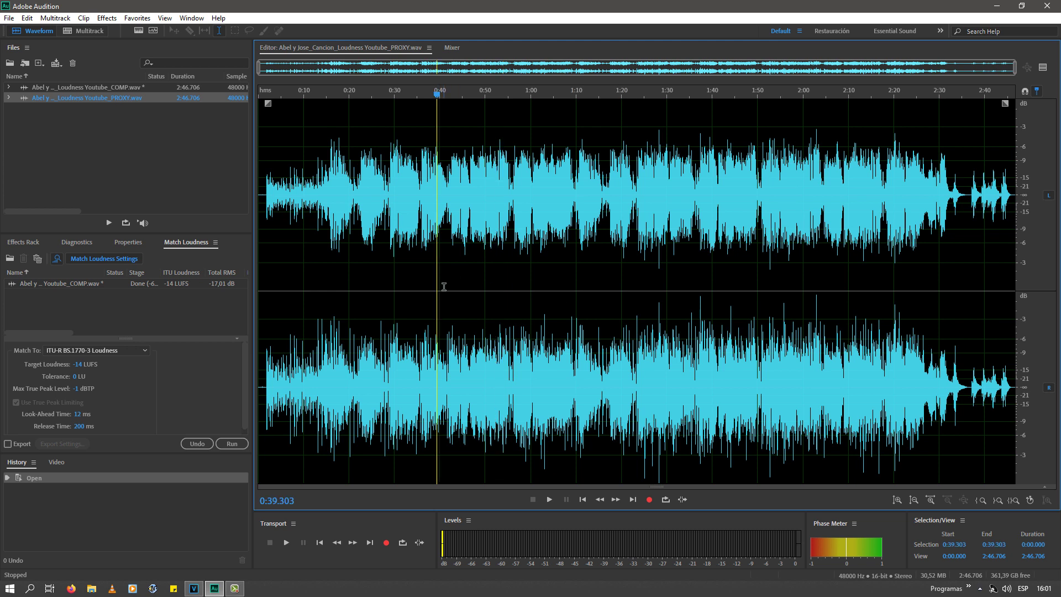
pyautogui.click(24, 243)
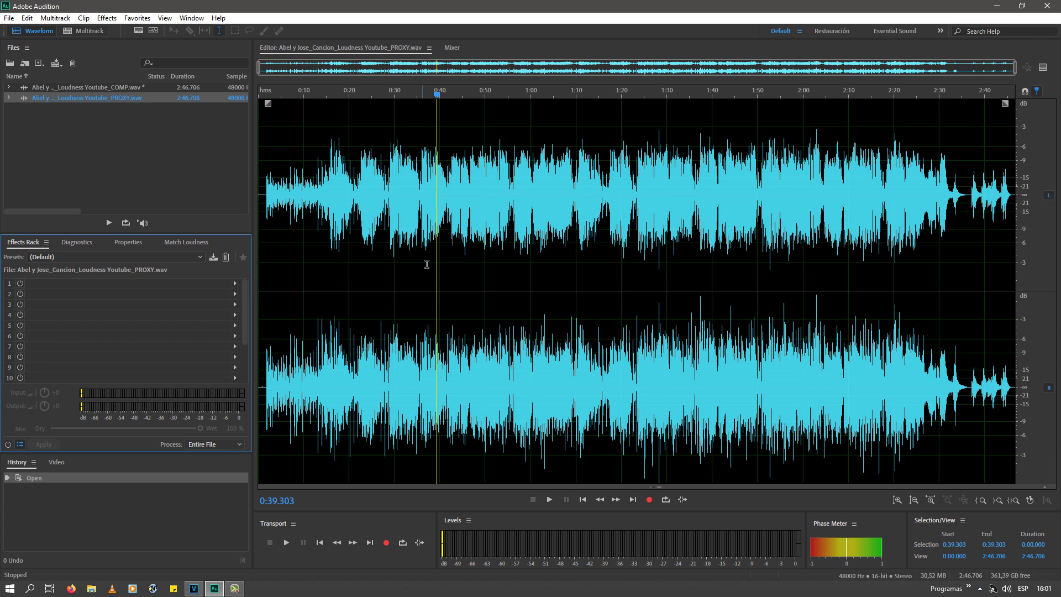
pyautogui.click(98, 143)
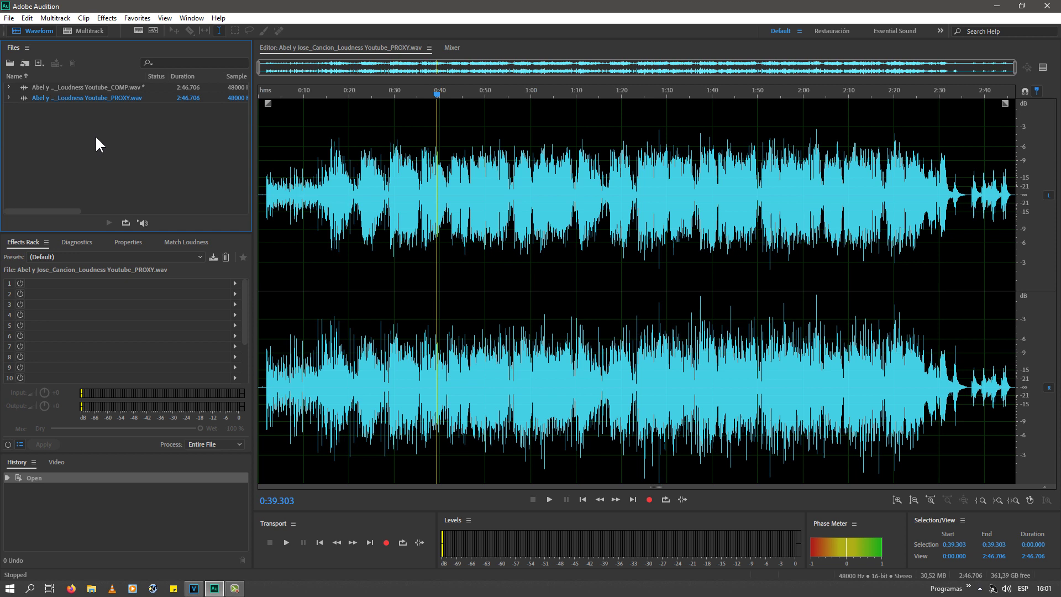
pyautogui.click(100, 98)
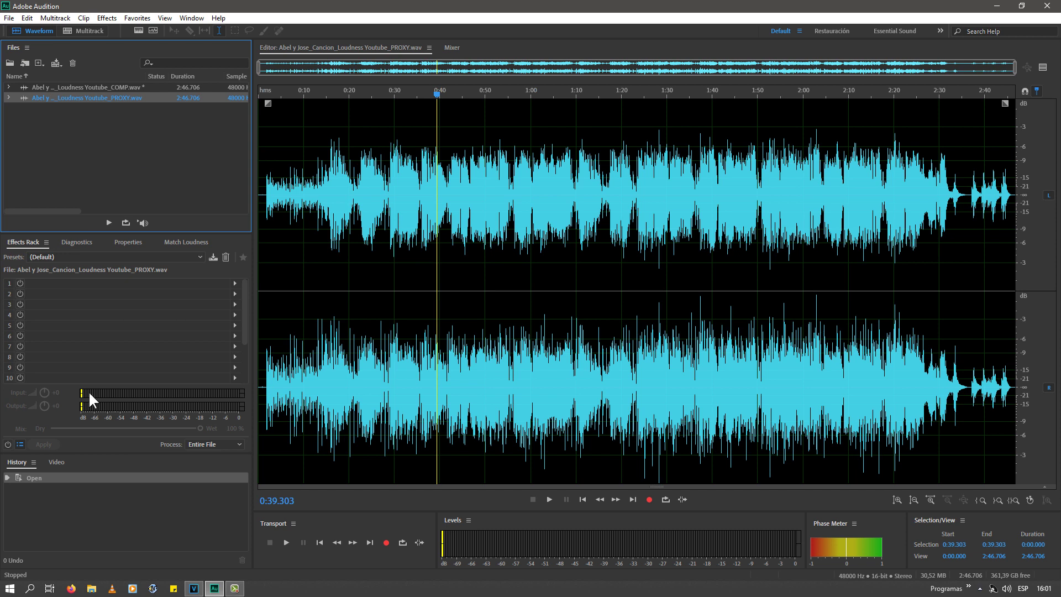
# Step: Switch to the song's project in VEGAS Pro and return the playhead to the start of the timeline
pyautogui.click(193, 588)
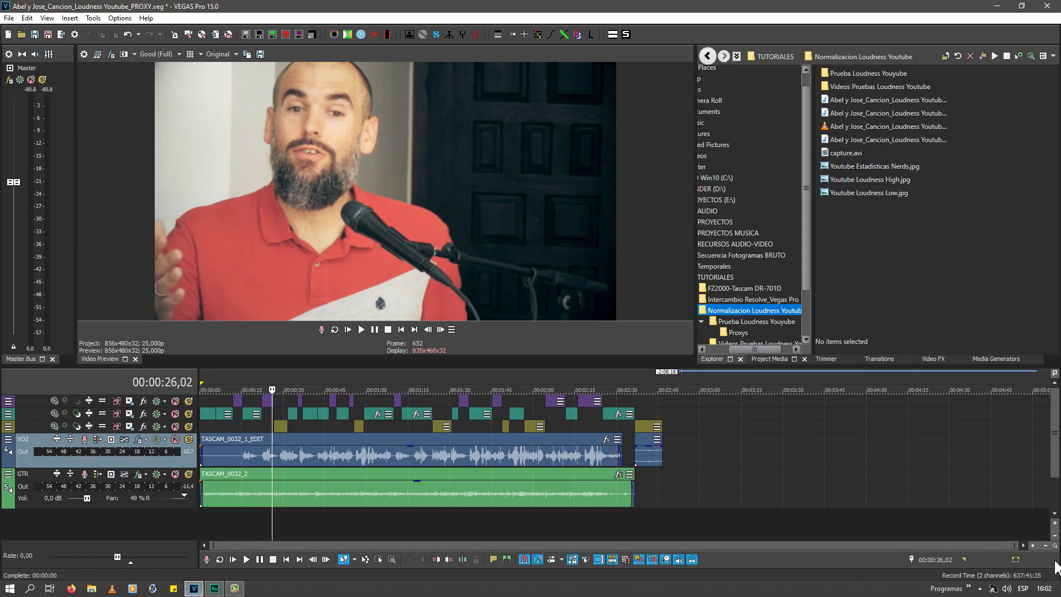
pyautogui.scroll(3, 508, 496)
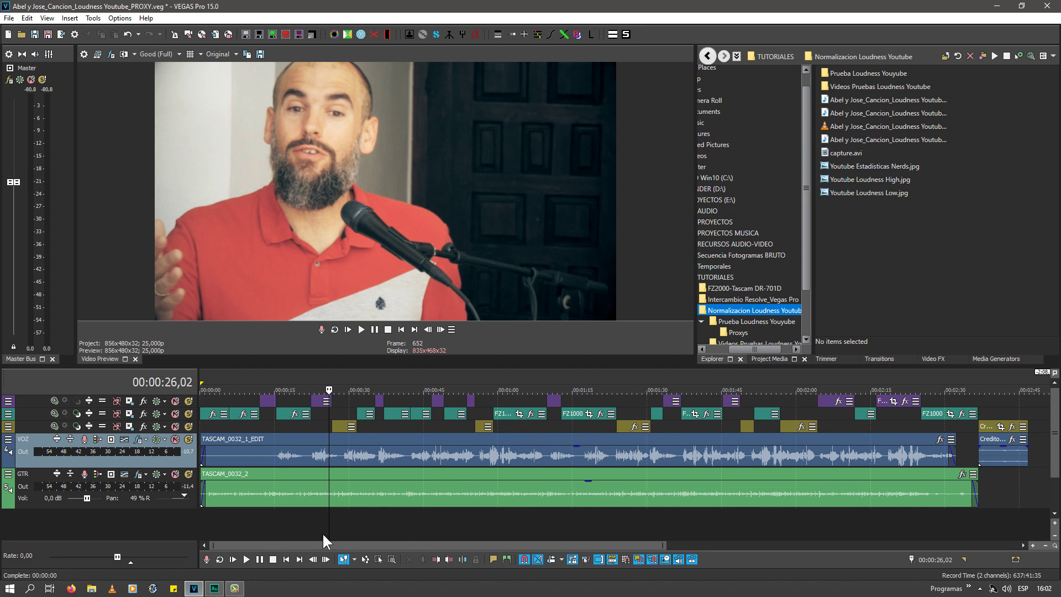
pyautogui.click(286, 559)
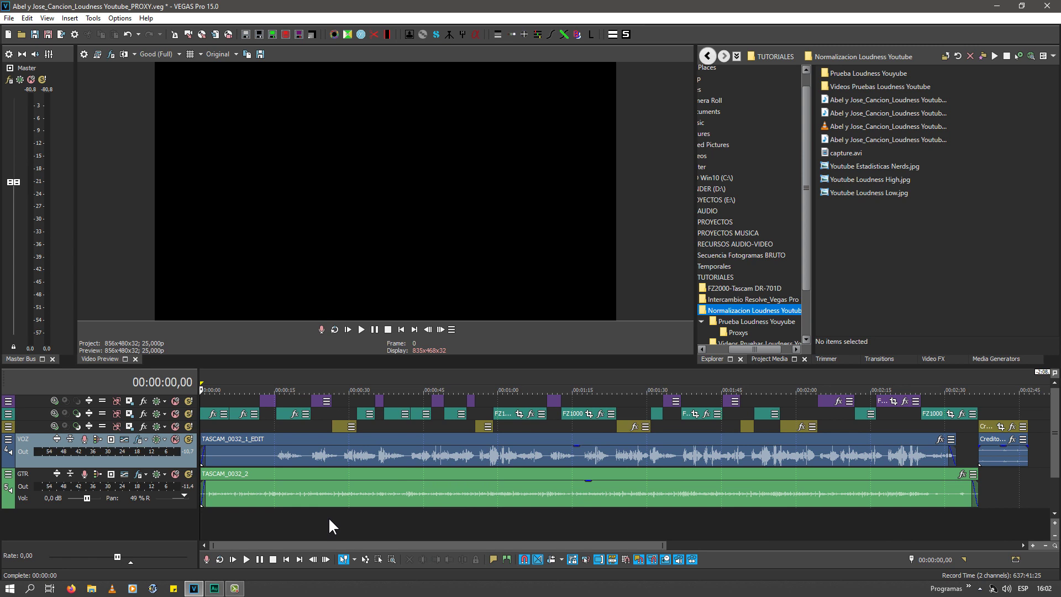
# Step: Play the project from about 14 seconds for a few seconds, pause it and return to the start
pyautogui.click(270, 520)
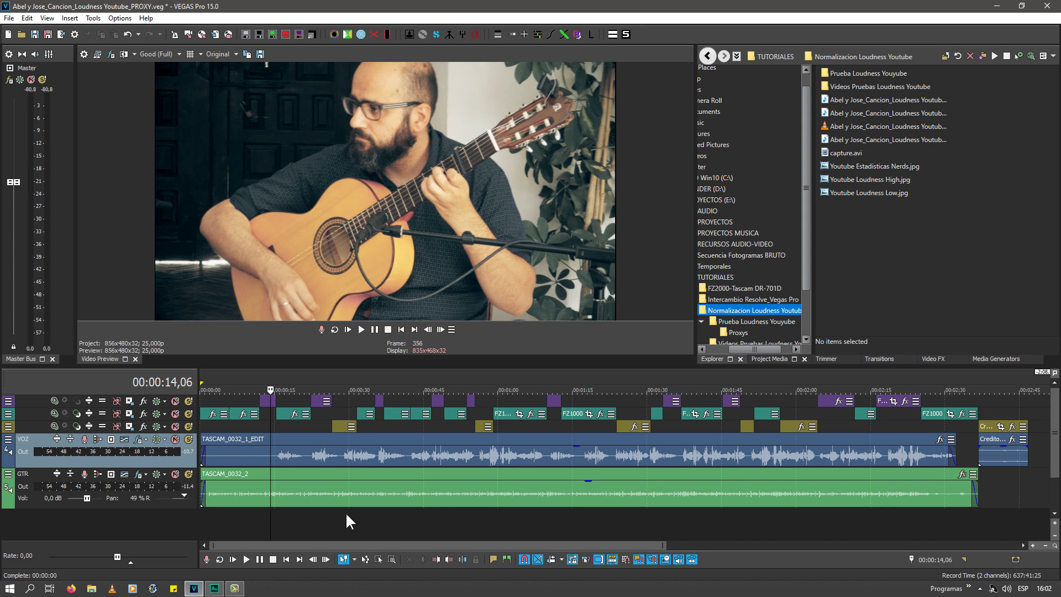
pyautogui.press('space')
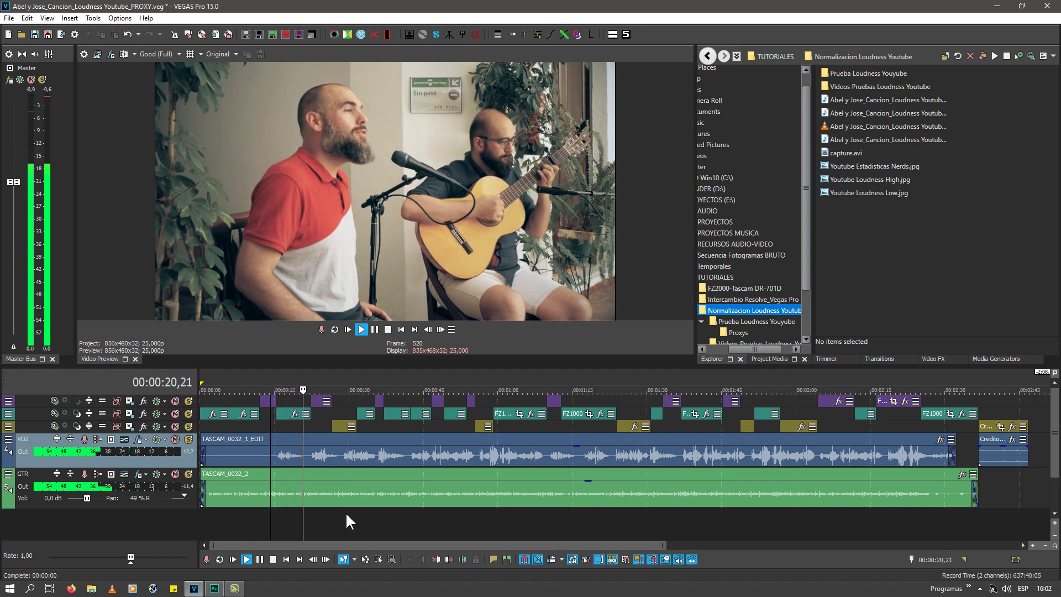
pyautogui.press('Return')
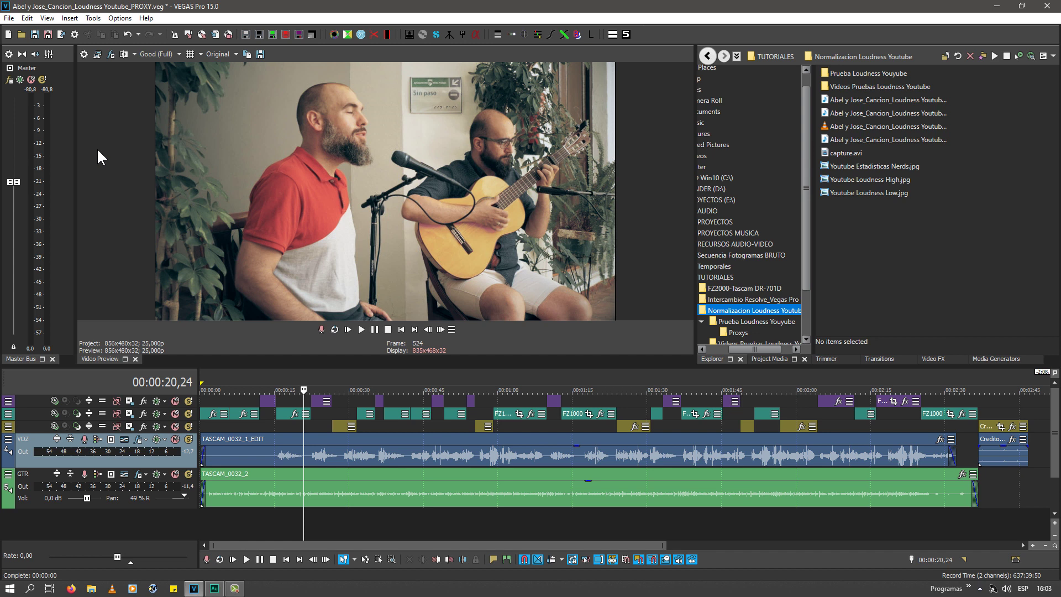
pyautogui.click(387, 328)
pyautogui.click(401, 329)
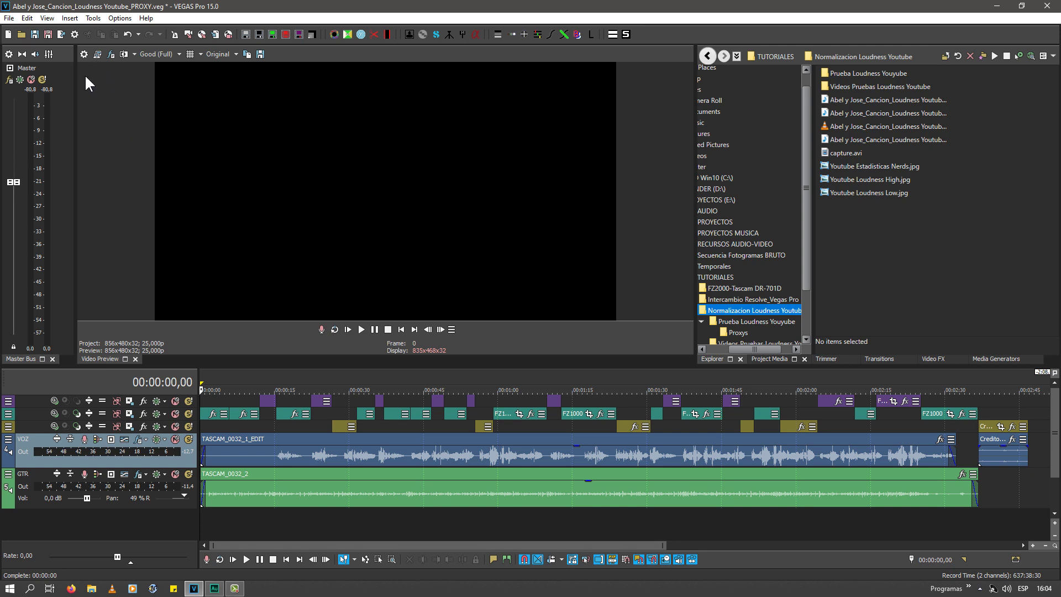
# Step: Show the Loudness Meters window, enlarge it until both true peak meters fit, and move it clear of the video preview
pyautogui.click(48, 19)
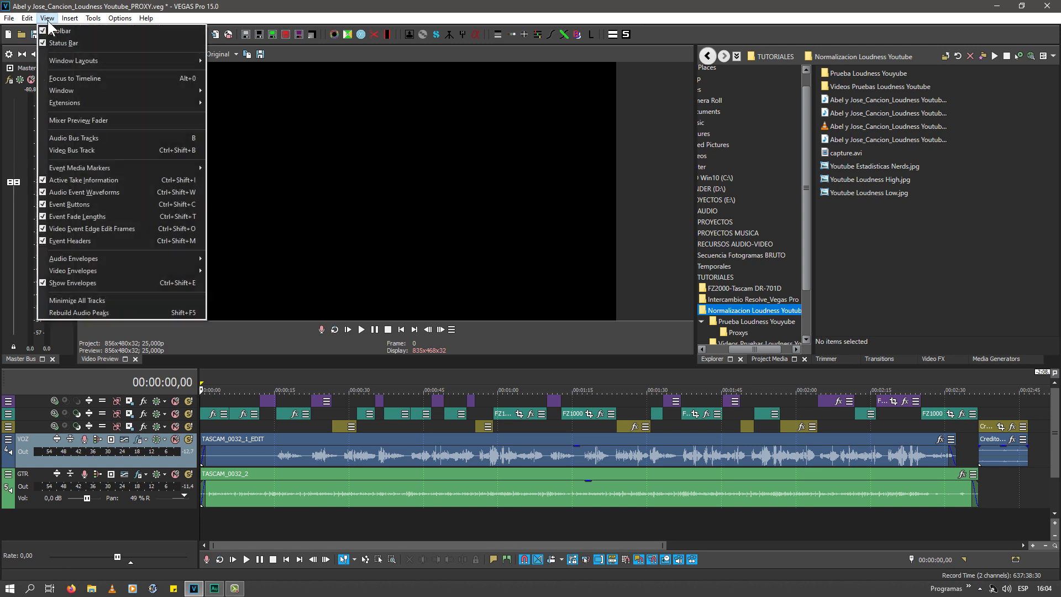
pyautogui.moveTo(61, 92)
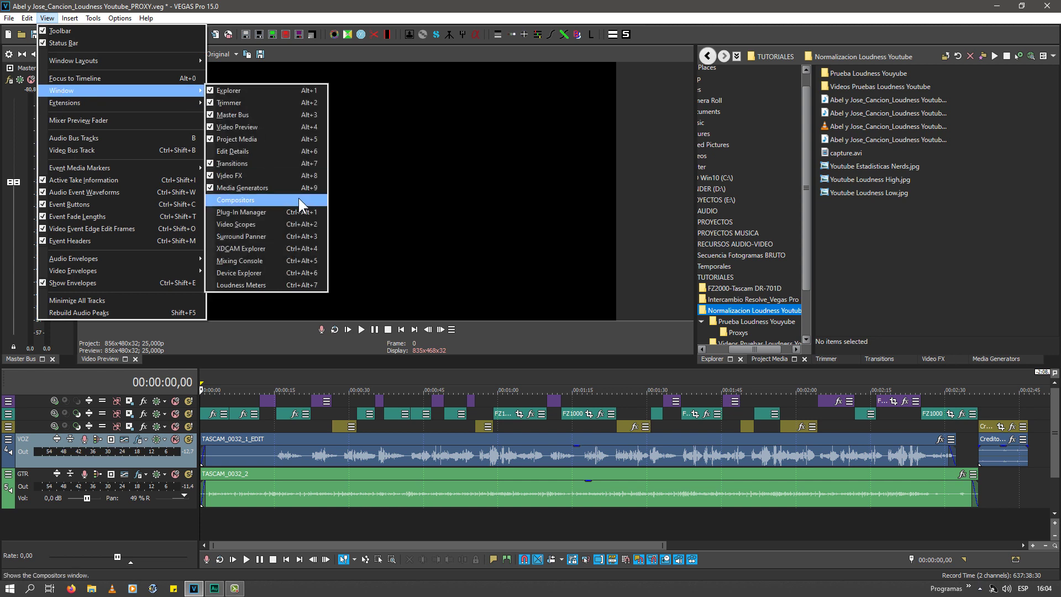
pyautogui.click(280, 284)
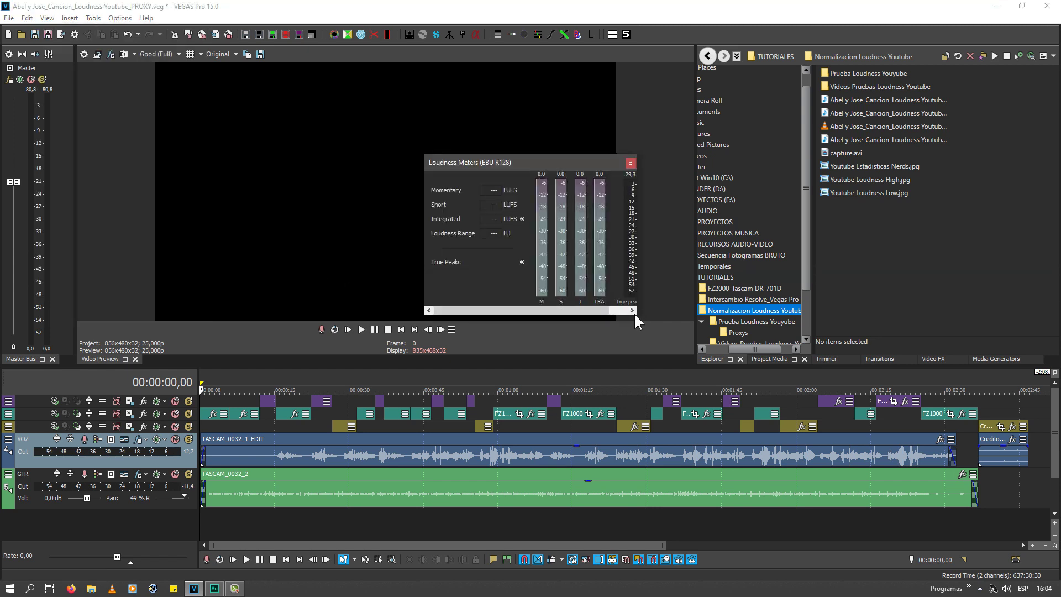
pyautogui.moveTo(634, 313); pyautogui.dragTo(671, 386)
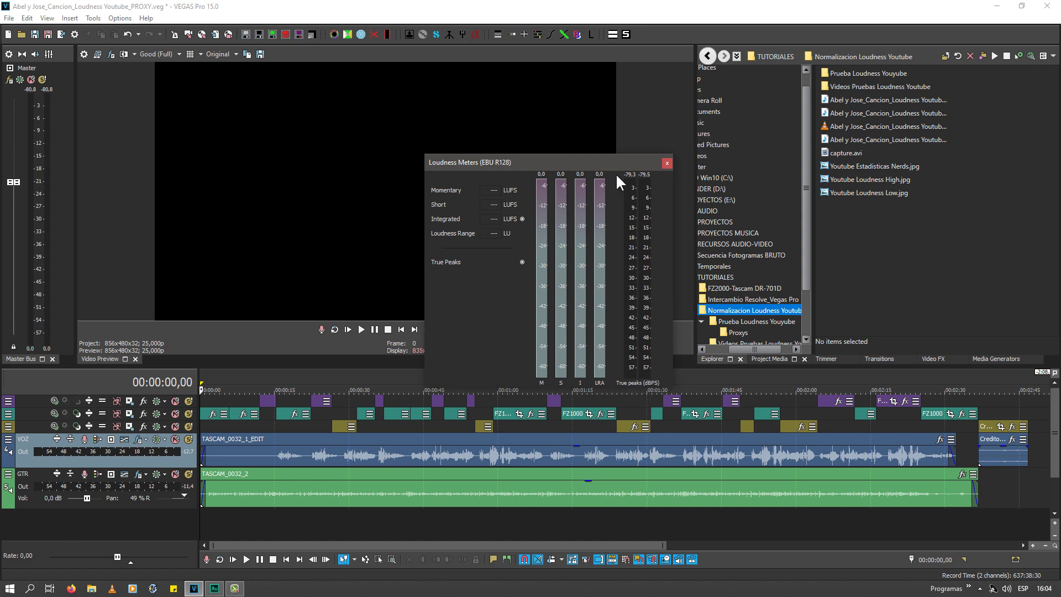
pyautogui.moveTo(586, 161); pyautogui.dragTo(791, 19)
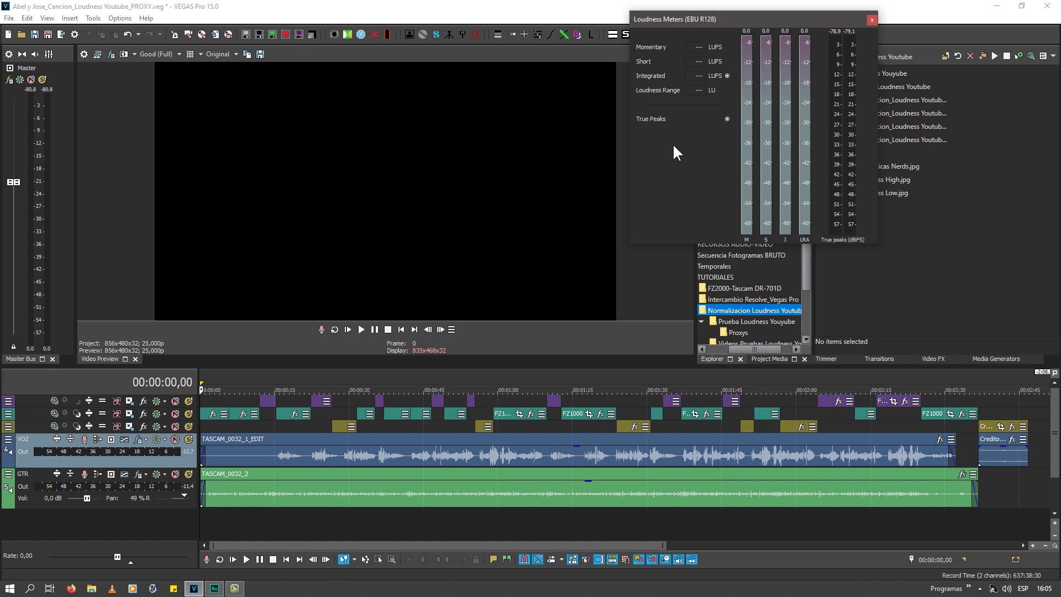
pyautogui.moveTo(688, 22); pyautogui.dragTo(681, 17)
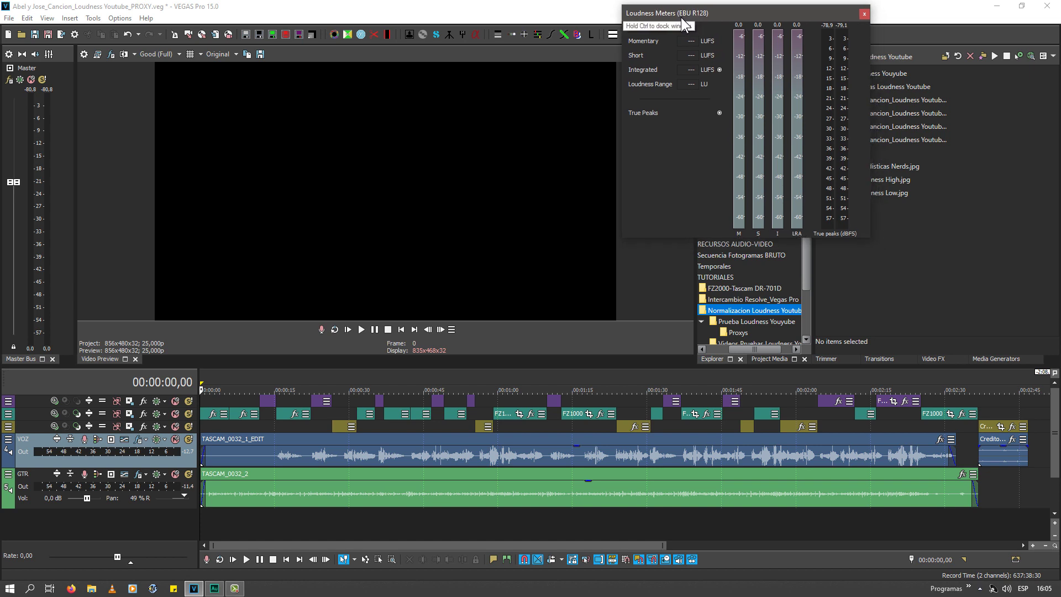
# Step: Examine the loudness meters' options for metering mode, true peak range and loudness scale, leaving them as they are
pyautogui.rightClick(667, 154)
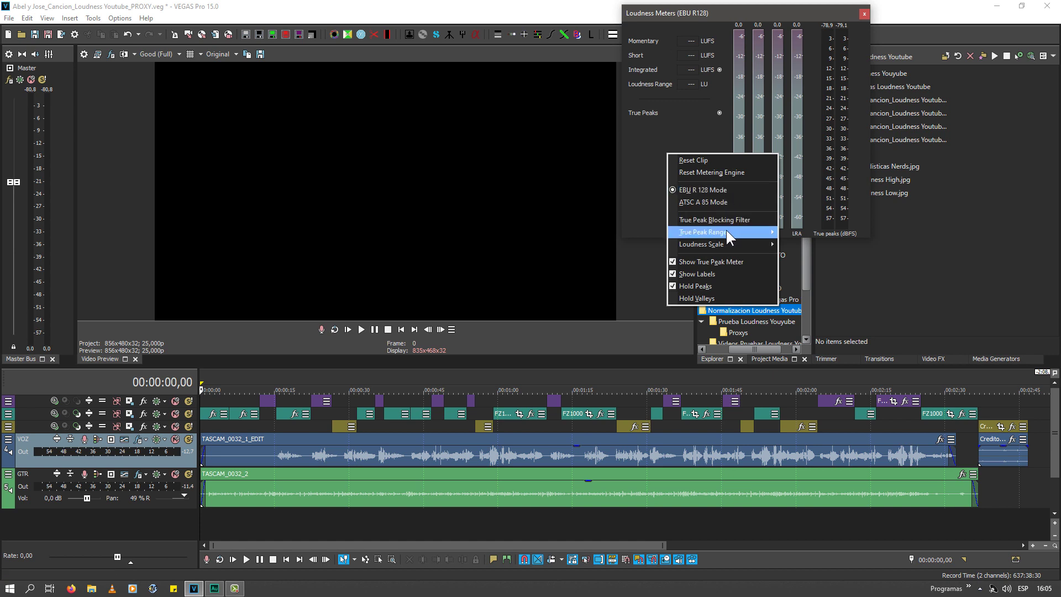
pyautogui.moveTo(727, 230)
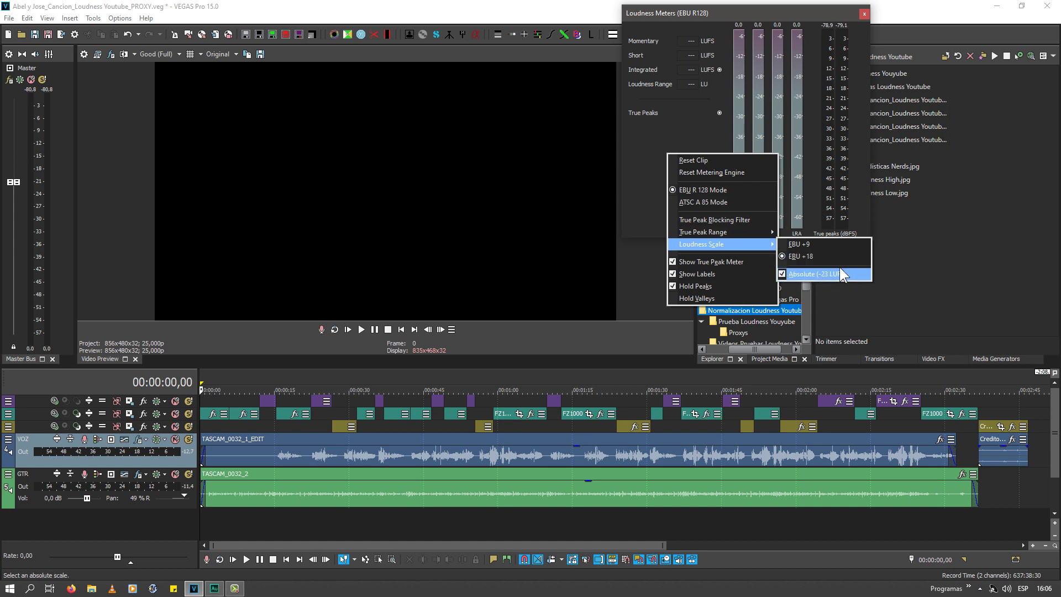
pyautogui.click(629, 174)
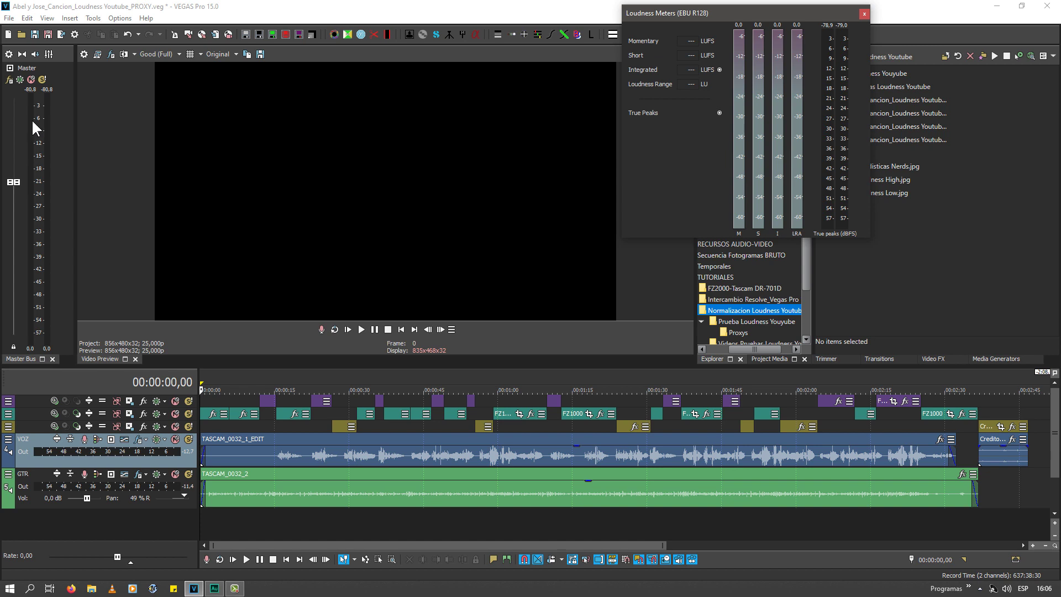
# Step: Open the master bus effects chain and show the Volume Maximizer settings of Wave Hammer Surround
pyautogui.click(8, 79)
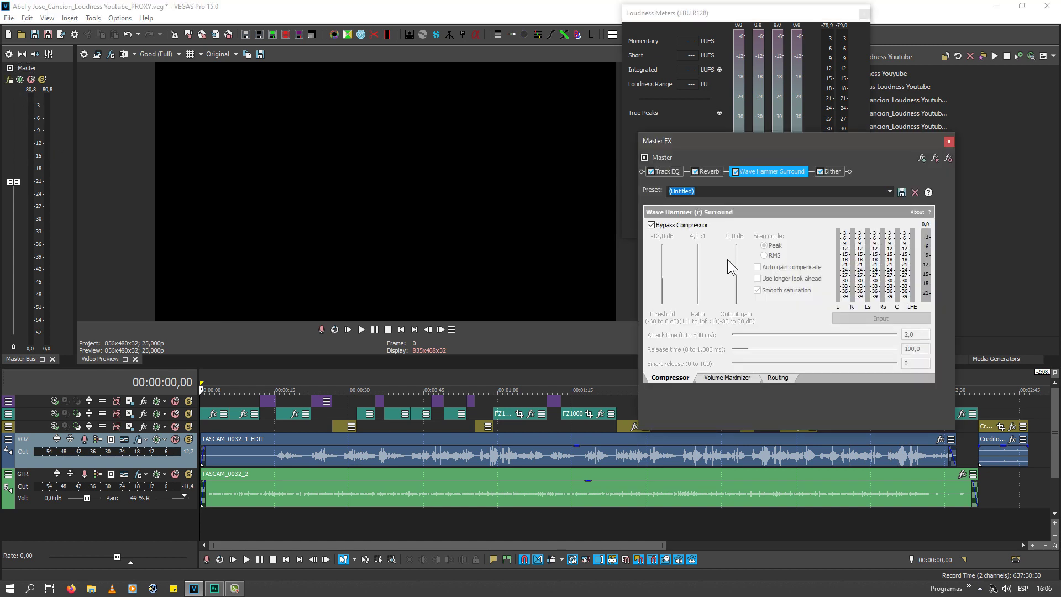
pyautogui.click(717, 376)
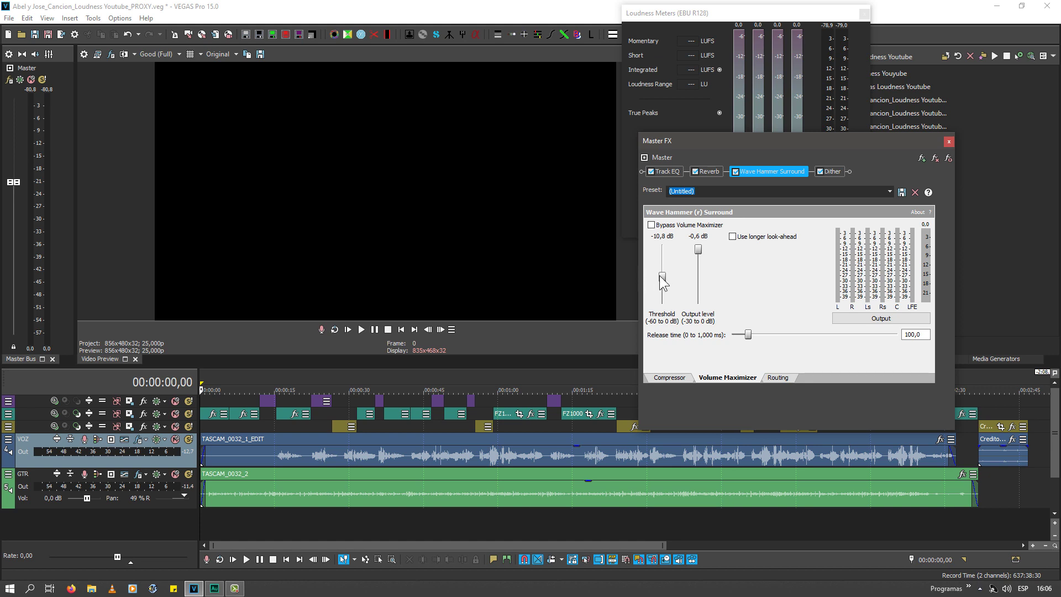
# Step: Set the Volume Maximizer threshold to -7.7 dB and move the Master FX window below the loudness meters
pyautogui.moveTo(660, 278); pyautogui.dragTo(662, 274)
pyautogui.moveTo(817, 147); pyautogui.dragTo(802, 260)
pyautogui.click(676, 144)
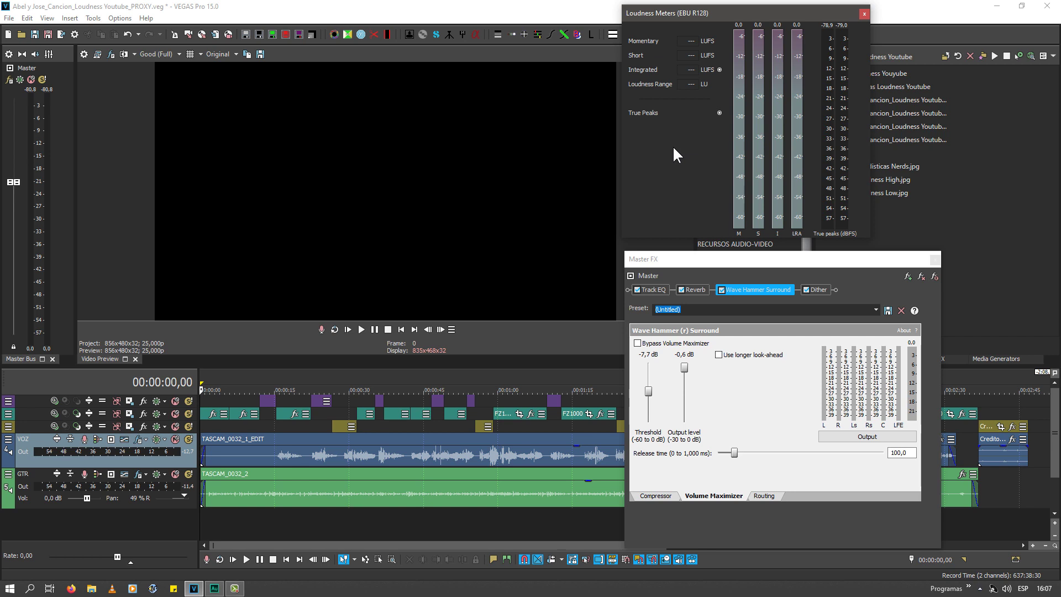
pyautogui.click(675, 260)
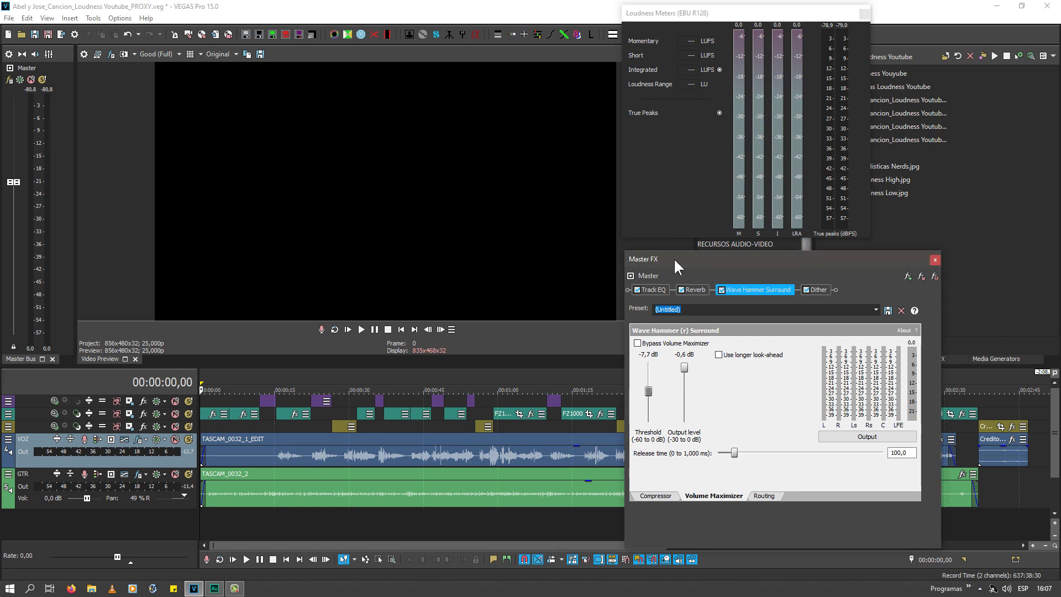
# Step: Play the project from the start to about 27 seconds while reading the loudness meters, then stop playback
pyautogui.click(685, 217)
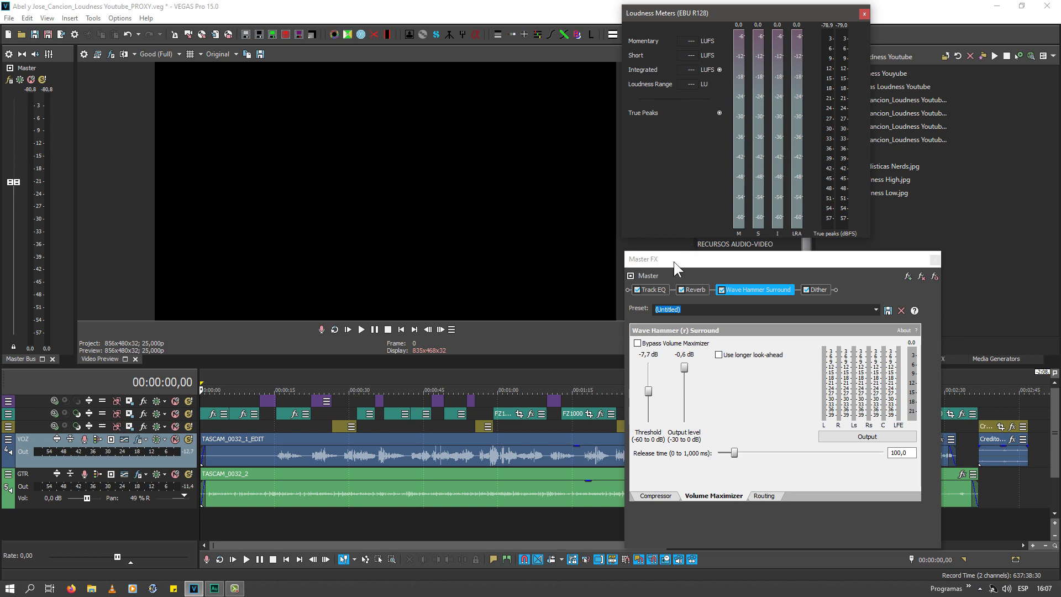
pyautogui.click(246, 559)
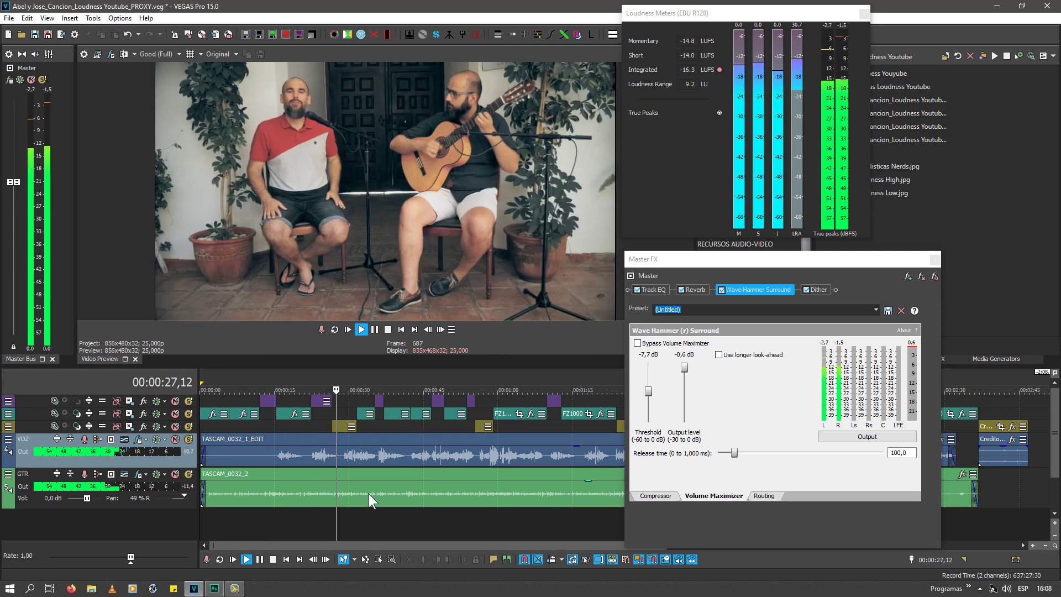
pyautogui.click(272, 560)
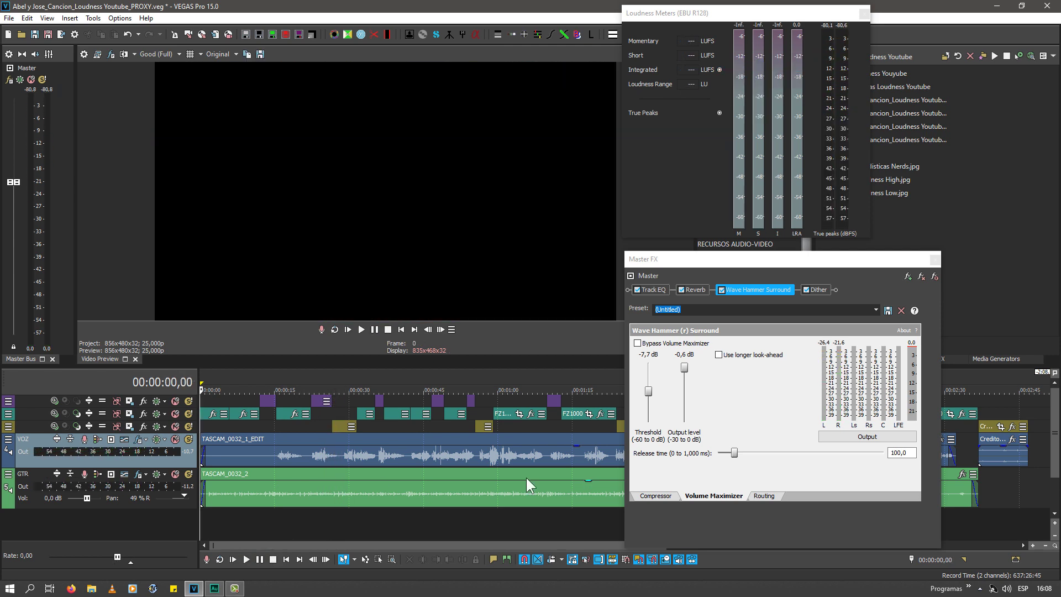
# Step: While playing from about 15 seconds, shift band 2 of the GTR track's EQ to about 1,321 Hz and 3.6 dB, then stop
pyautogui.click(274, 526)
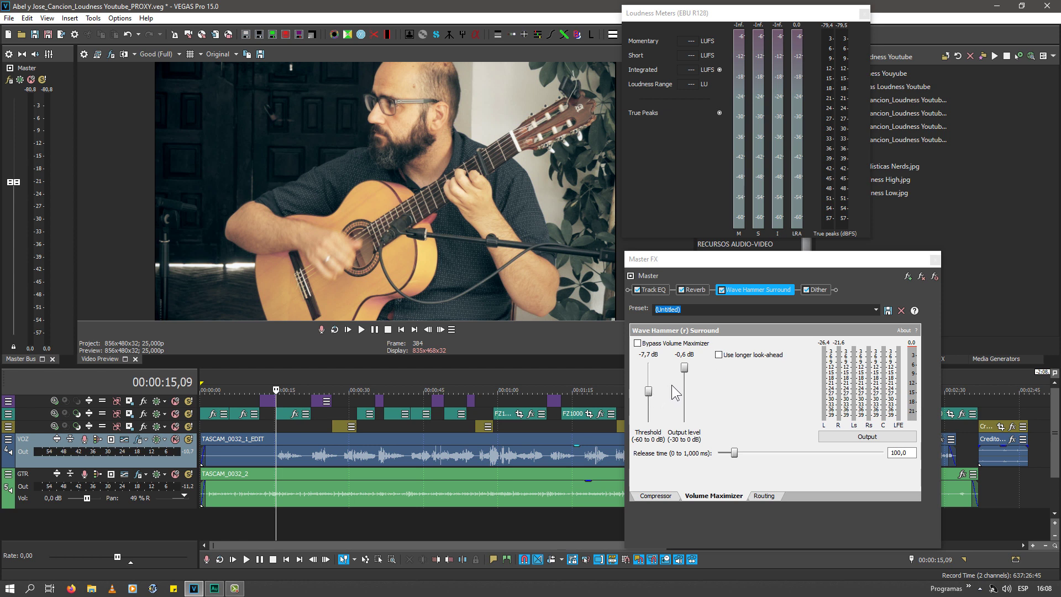
pyautogui.click(138, 474)
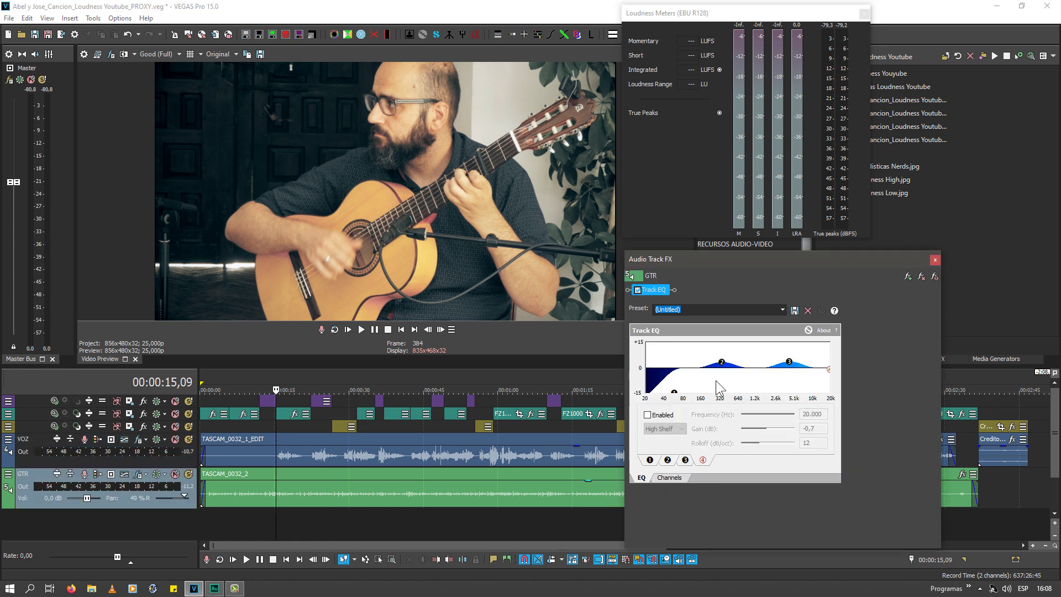
pyautogui.moveTo(721, 362); pyautogui.dragTo(741, 364)
pyautogui.click(245, 559)
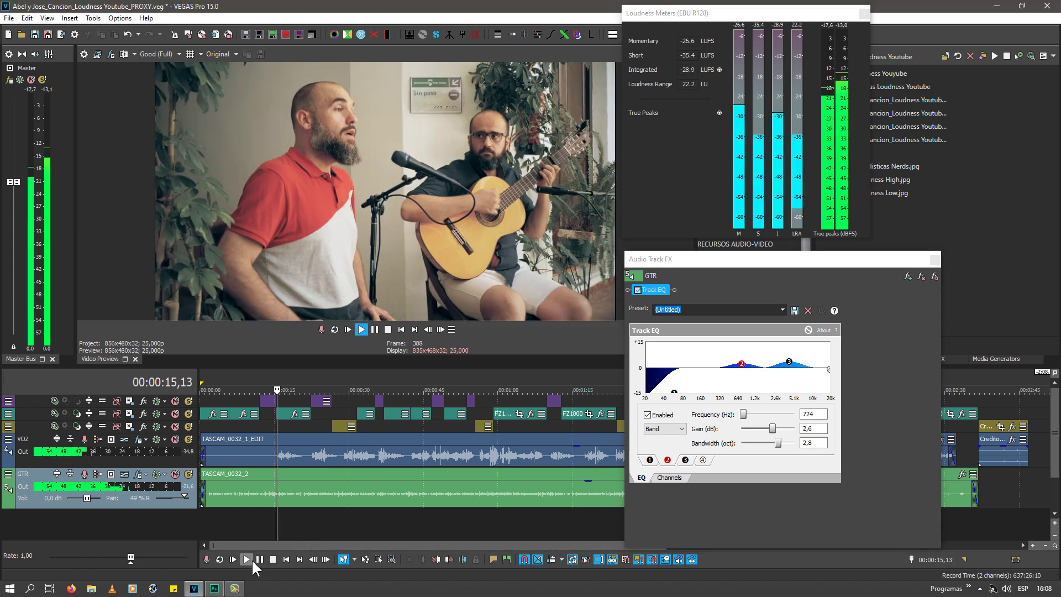
pyautogui.moveTo(741, 364); pyautogui.dragTo(760, 366)
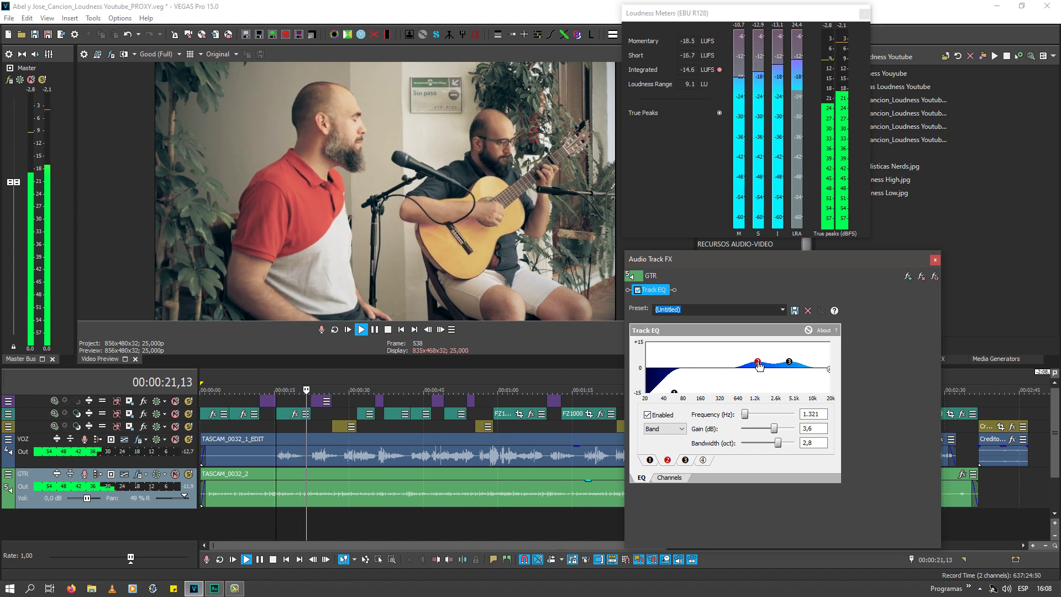
pyautogui.click(935, 260)
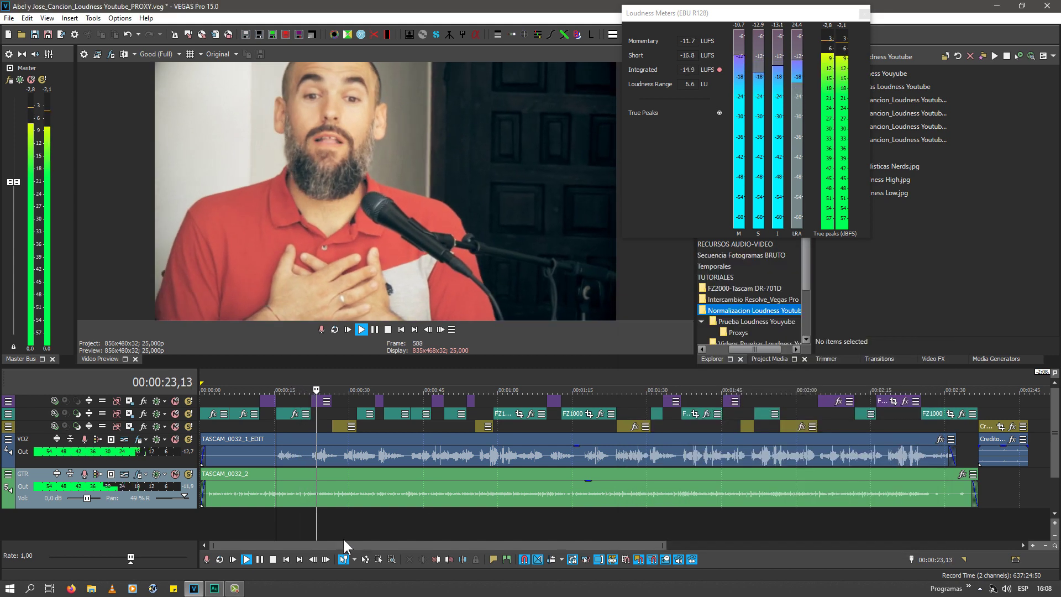
pyautogui.click(273, 559)
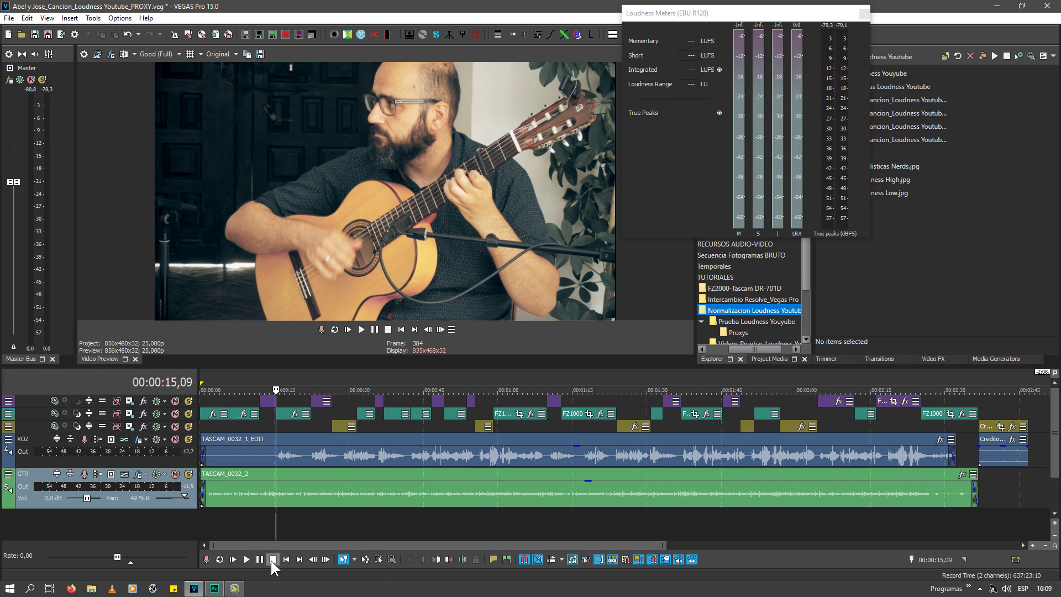
# Step: Play from about 15 to 32 seconds to read the integrated loudness, pause, and close the Loudness Meters window
pyautogui.click(246, 559)
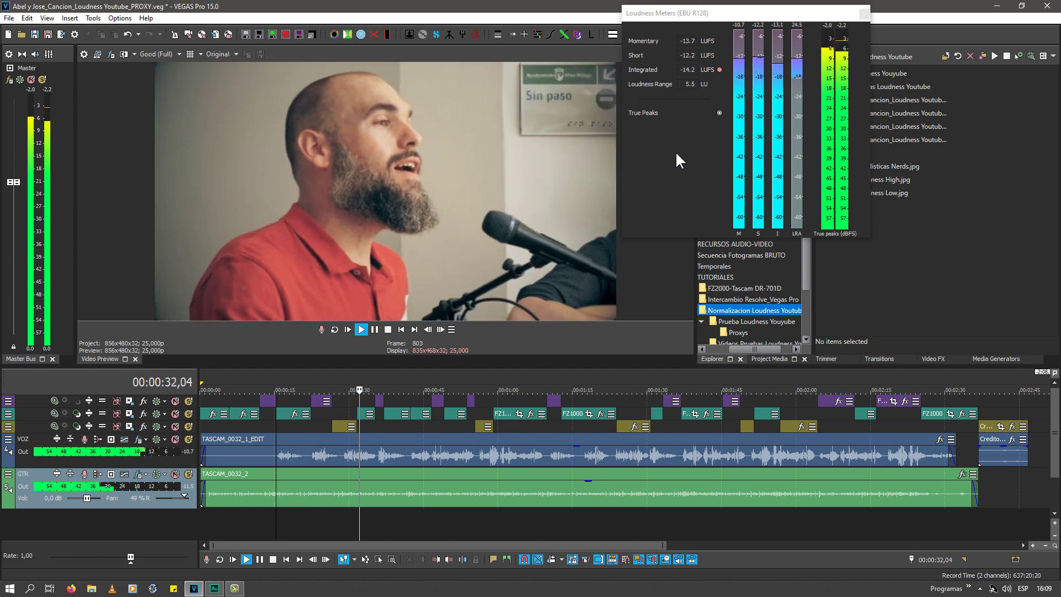
pyautogui.press('space')
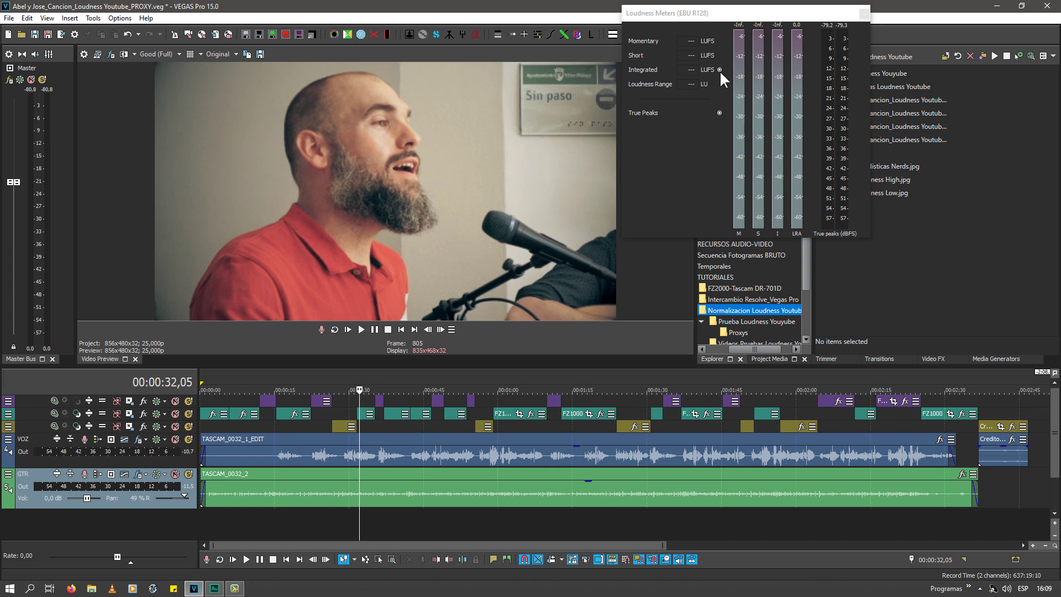
pyautogui.click(679, 161)
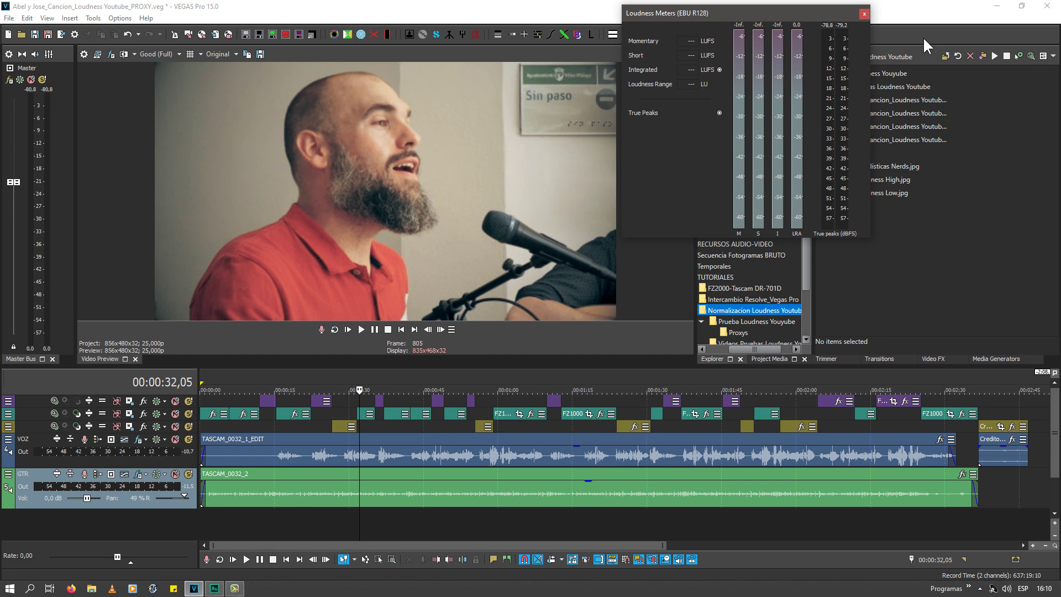
pyautogui.click(864, 14)
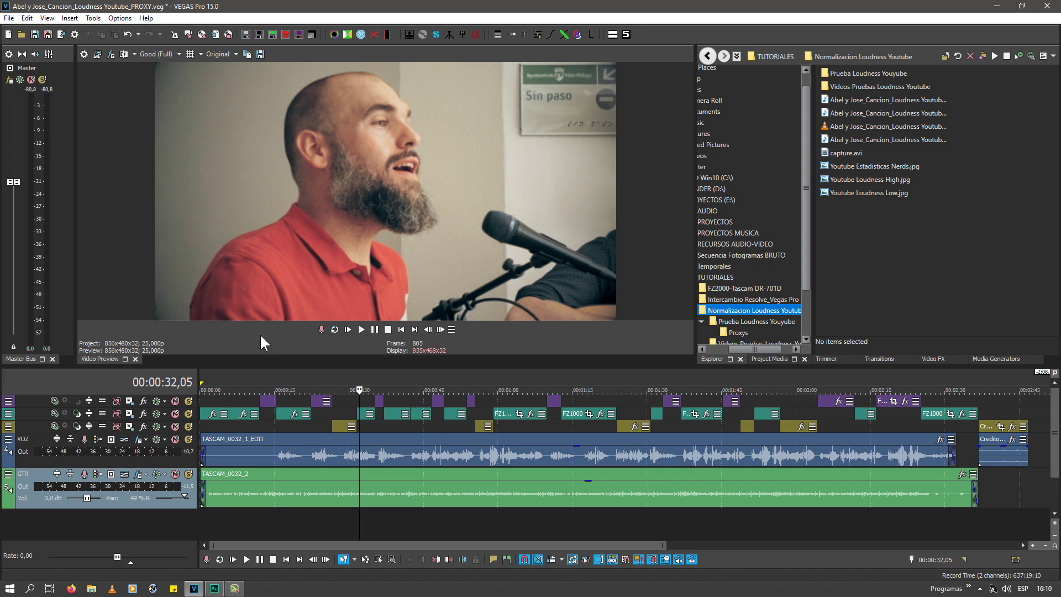
# Step: Return to the project start and remove Dither and Wave Hammer Surround from the master bus effects chain
pyautogui.click(286, 559)
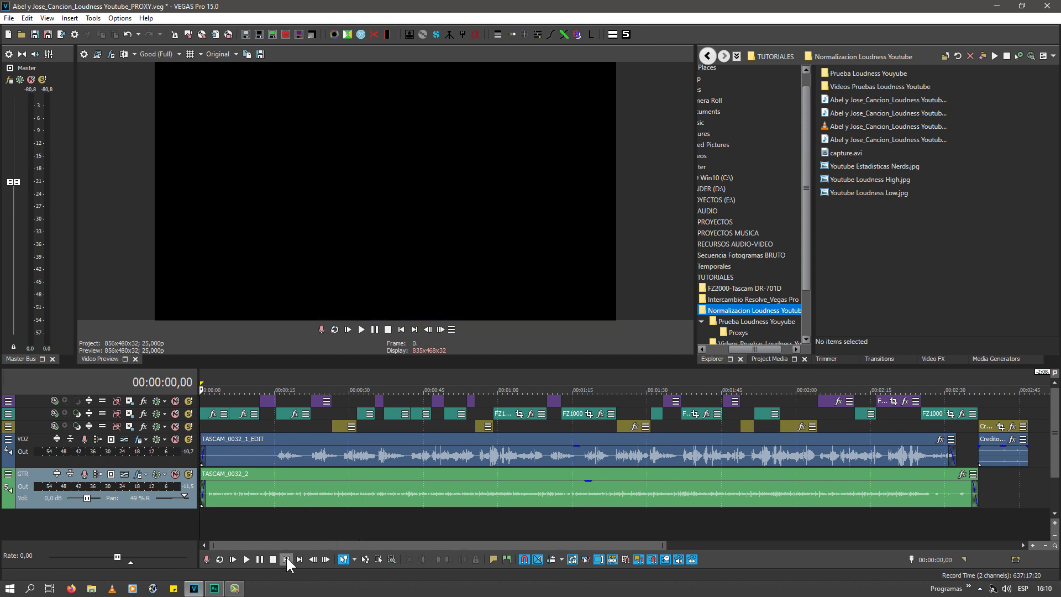
pyautogui.click(10, 81)
pyautogui.moveTo(709, 258); pyautogui.dragTo(516, 178)
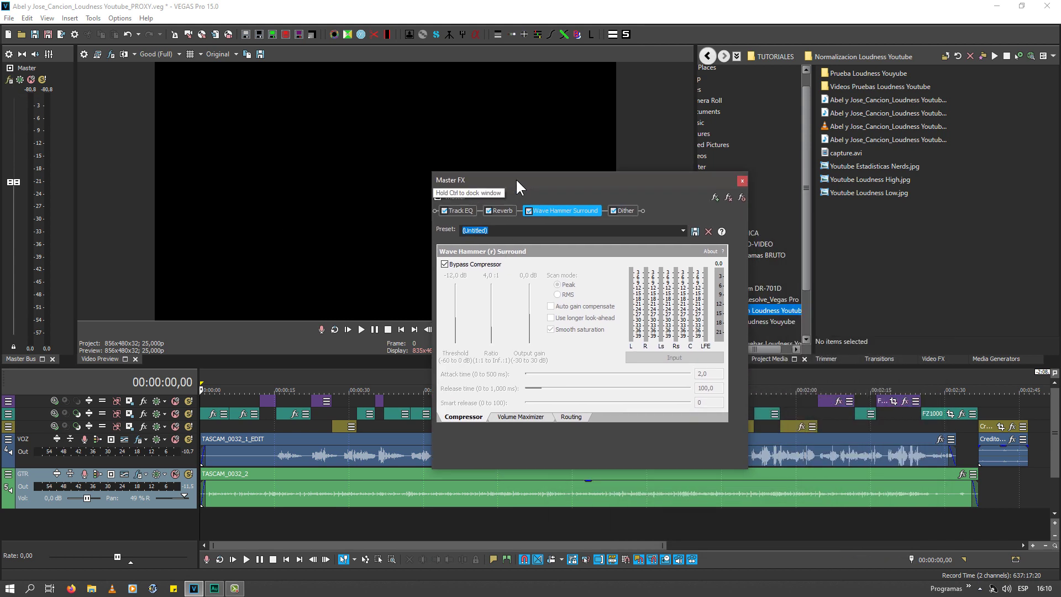
pyautogui.click(624, 211)
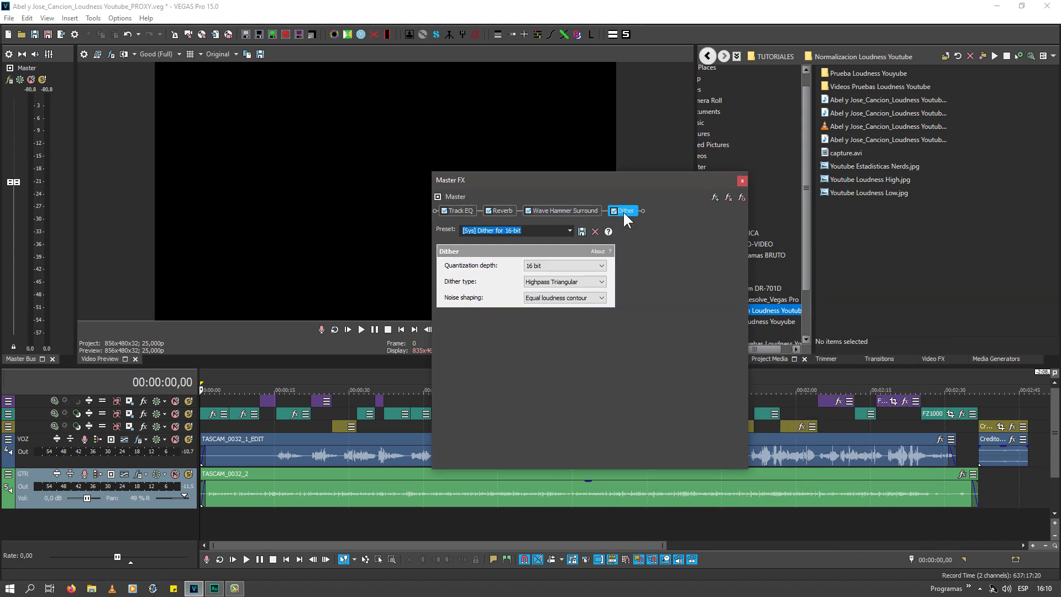
pyautogui.click(728, 196)
pyautogui.click(728, 197)
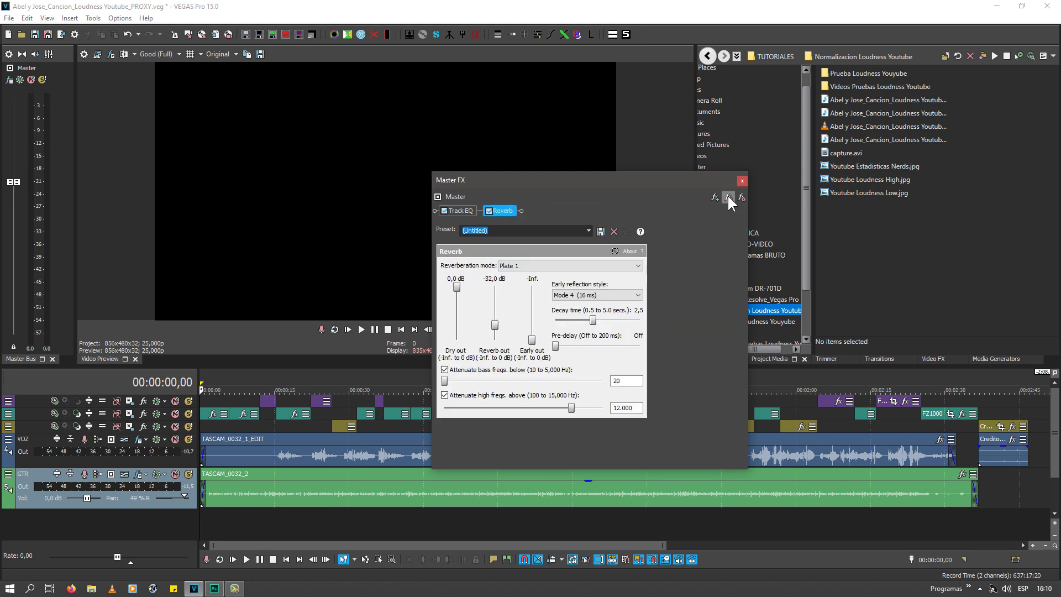
# Step: Add the third-party Ozone 8 Maximizer to the master chain after Reverb and move its window so the tracks stay visible
pyautogui.click(714, 197)
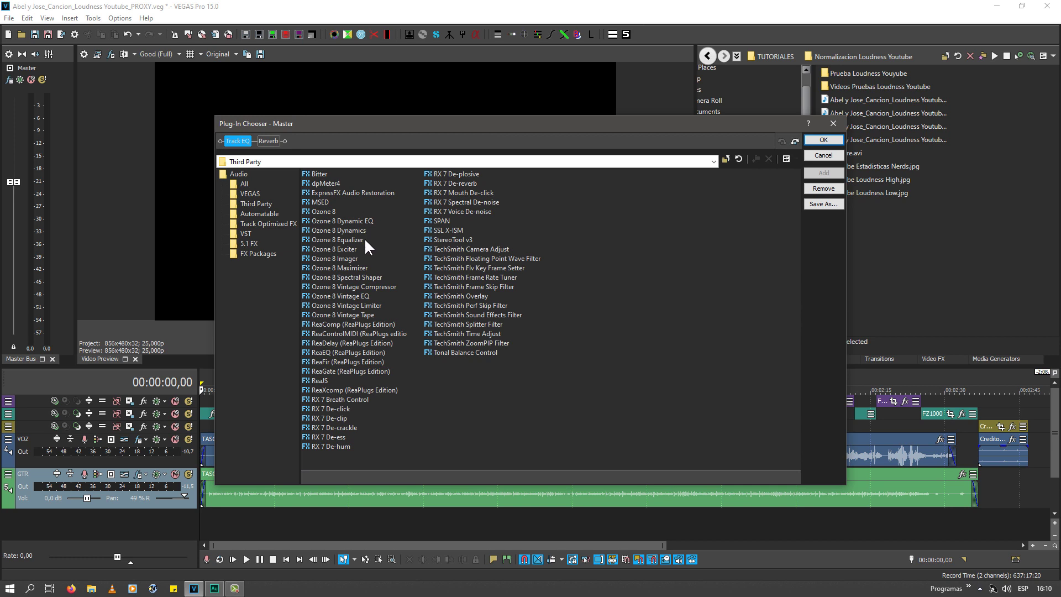
pyautogui.click(350, 267)
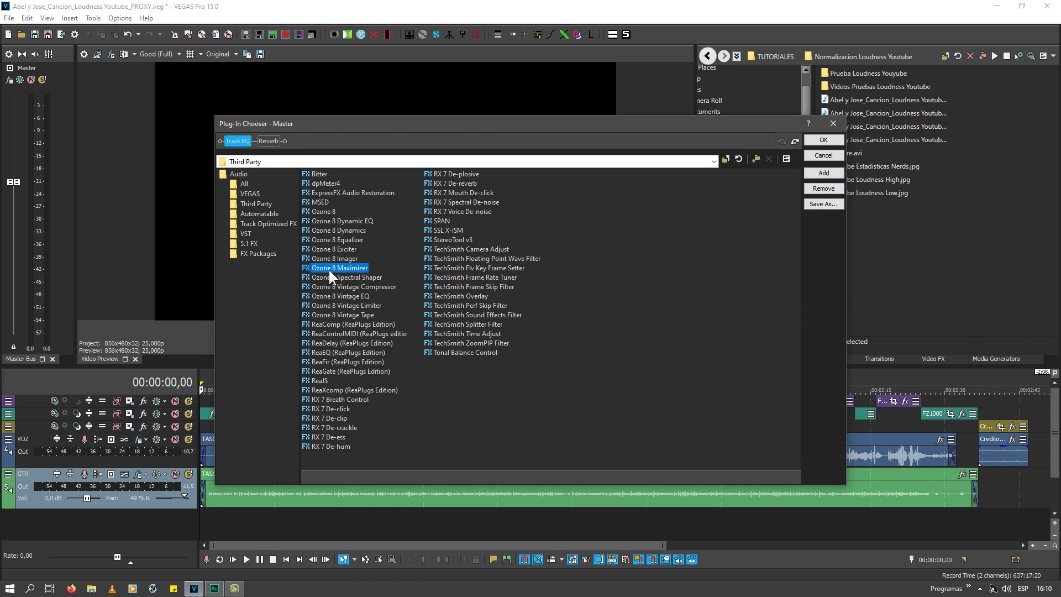
pyautogui.click(817, 173)
pyautogui.click(822, 140)
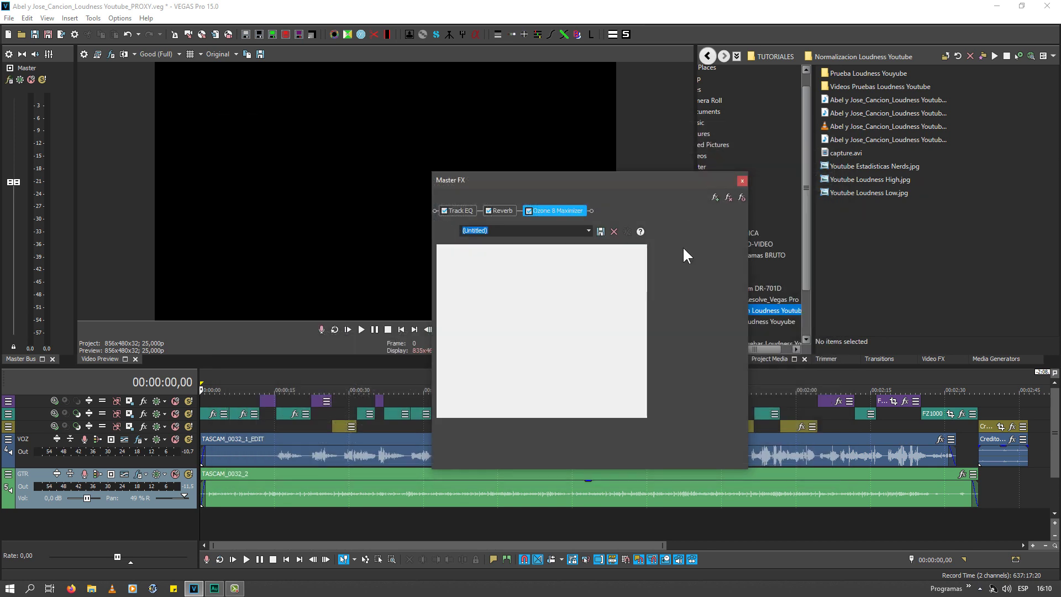
pyautogui.moveTo(622, 179); pyautogui.dragTo(448, 100)
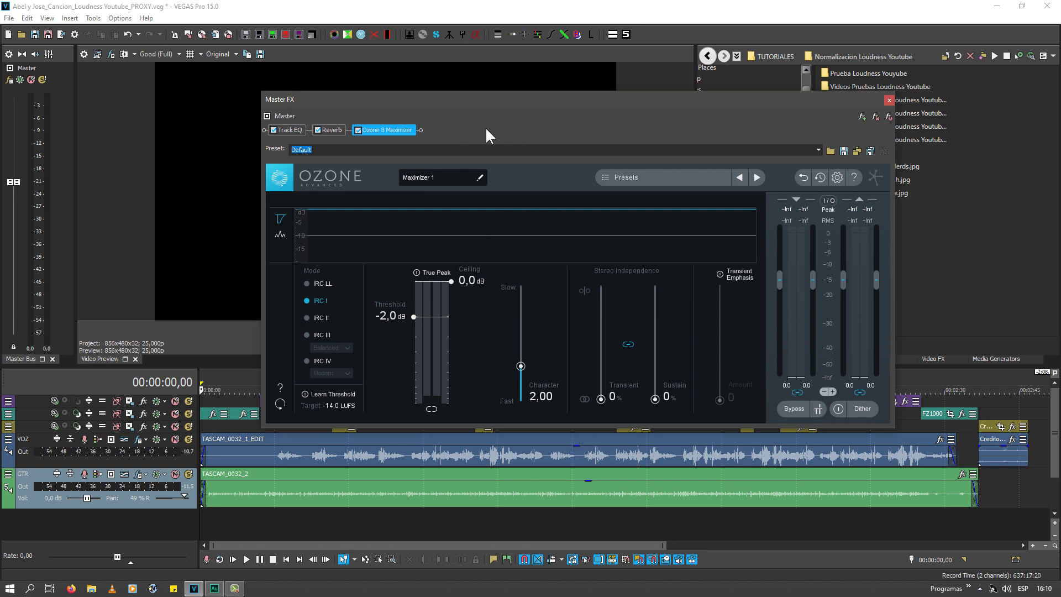
# Step: Enable Dither in the Ozone 8 Maximizer, check its 16-bit settings and return to the maximizer view
pyautogui.click(839, 409)
pyautogui.click(859, 409)
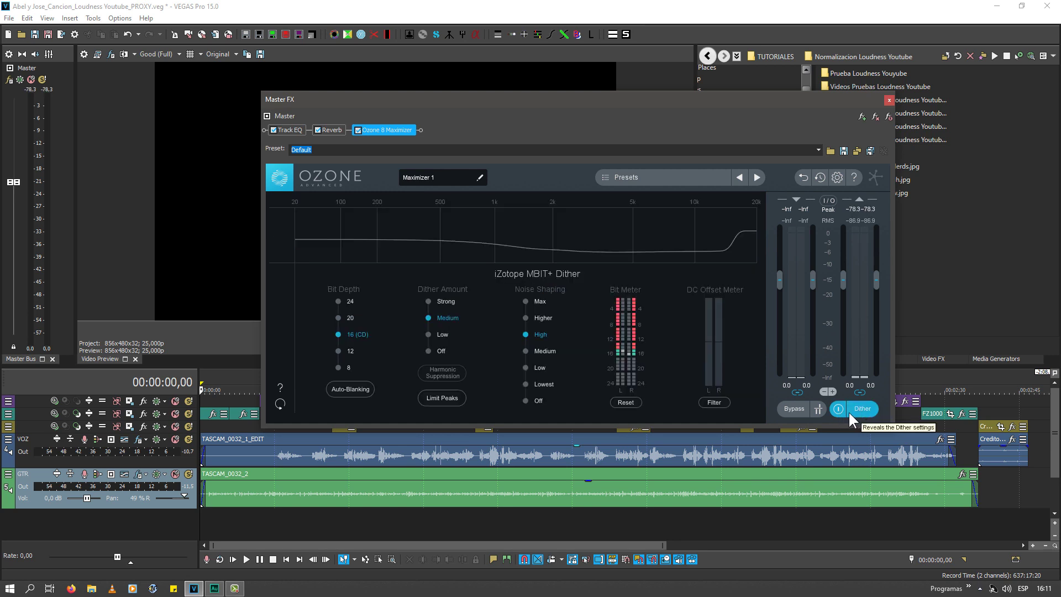
pyautogui.click(858, 411)
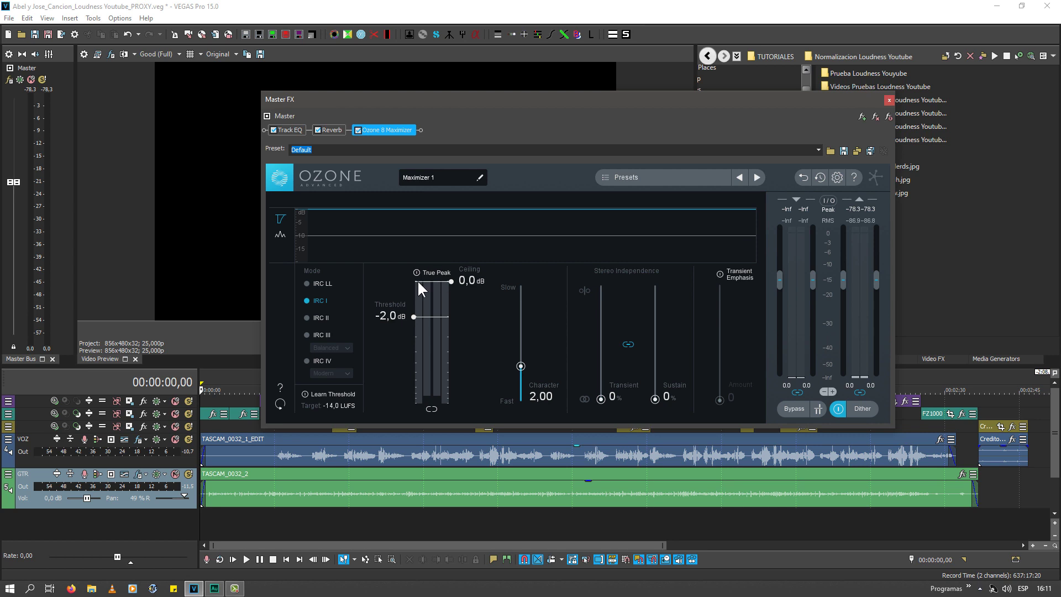
# Step: Set the maximizer to IRC IV mode with Character 4.00, True Peak enabled and a ceiling of -1.0 dB
pyautogui.click(307, 361)
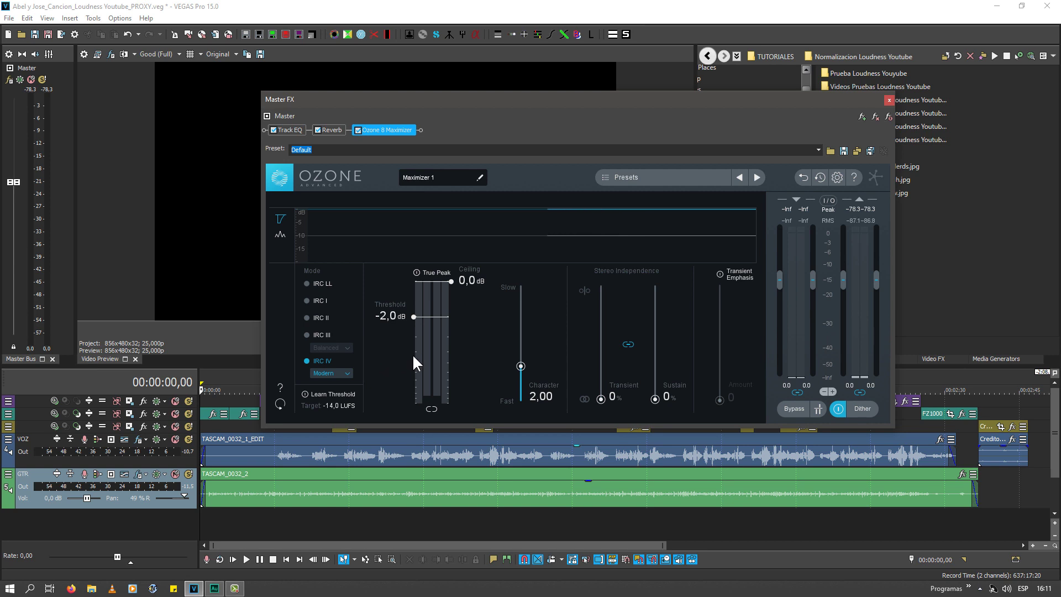
pyautogui.moveTo(520, 367); pyautogui.dragTo(523, 342)
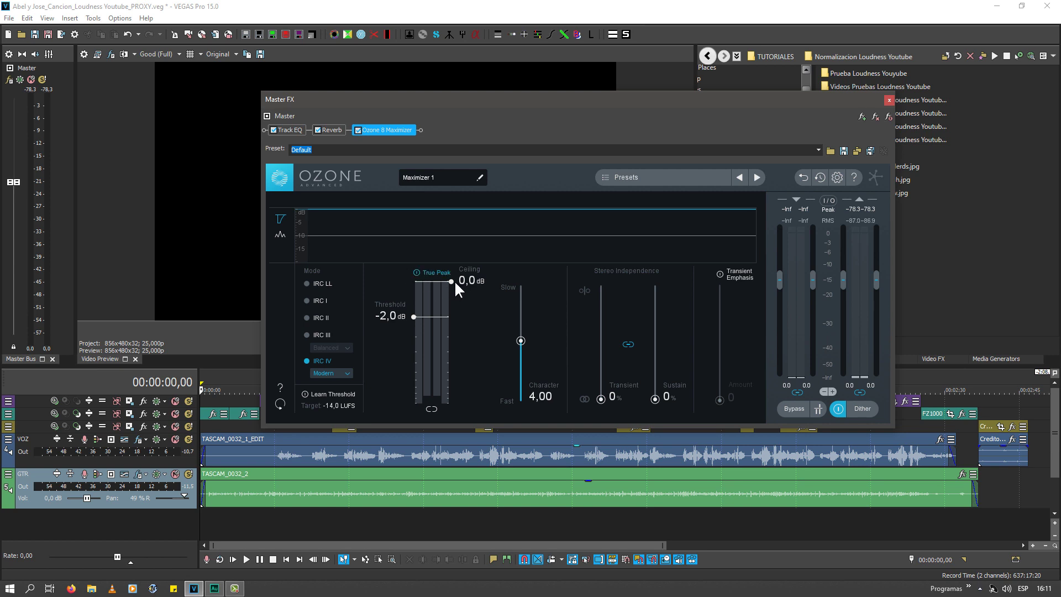
pyautogui.moveTo(454, 283); pyautogui.dragTo(449, 303)
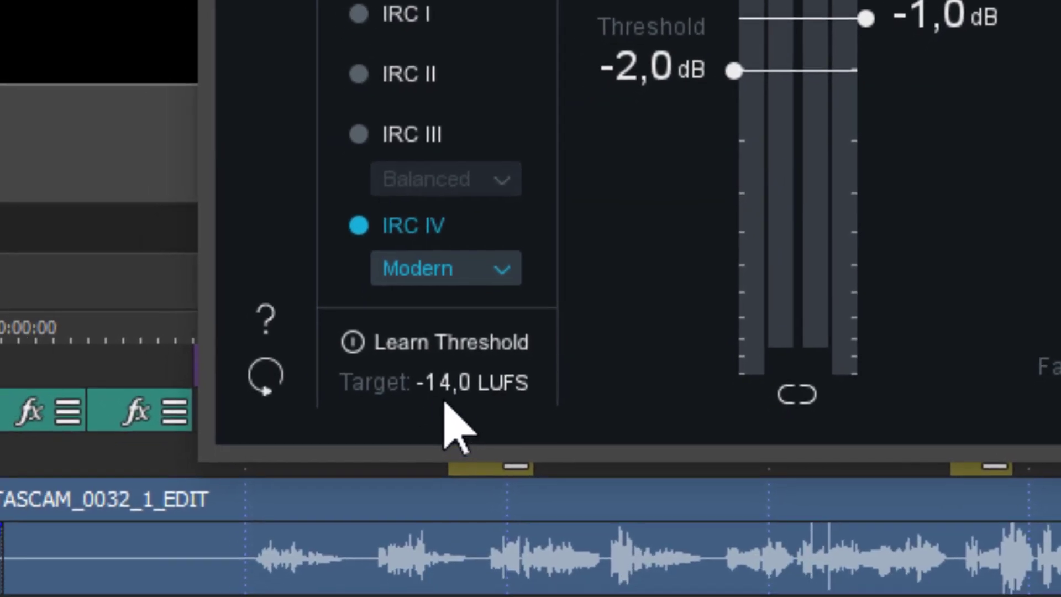
# Step: Confirm the loudness target of -14.0 LUFS and turn on Learn Threshold
pyautogui.click(468, 362)
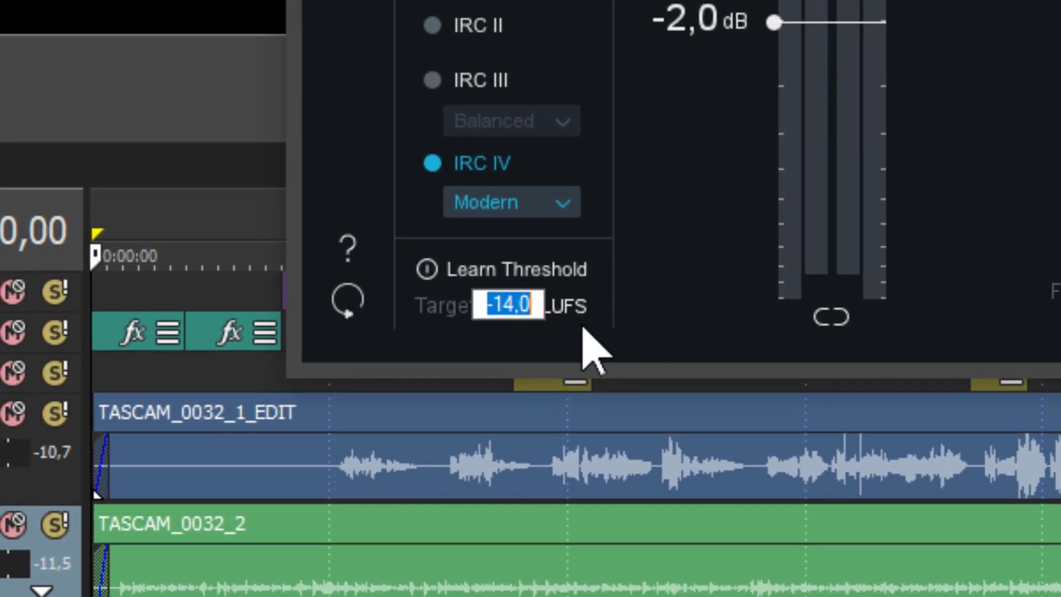
pyautogui.press('Return')
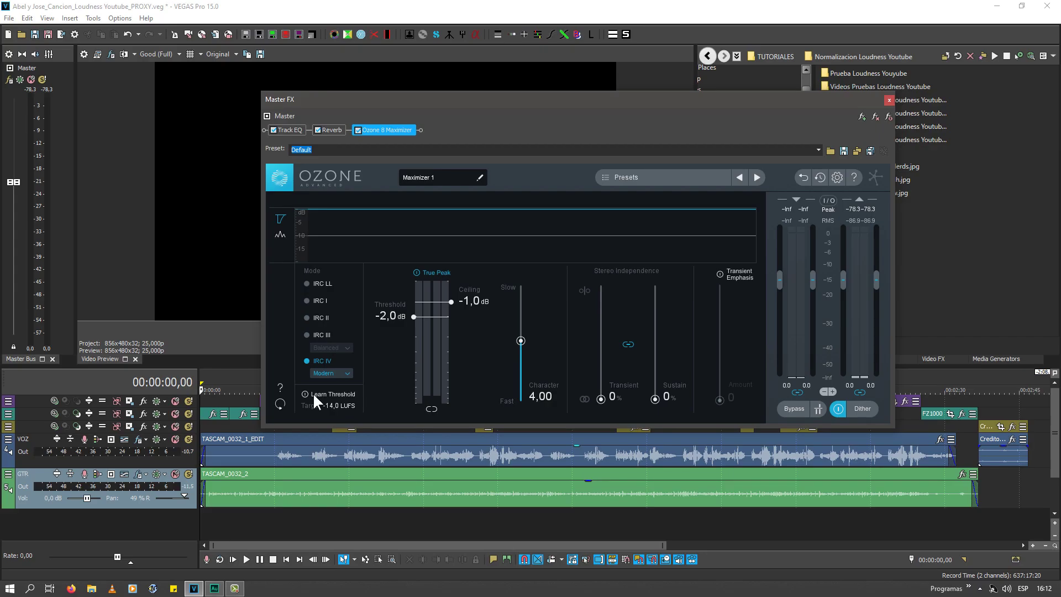
pyautogui.click(305, 394)
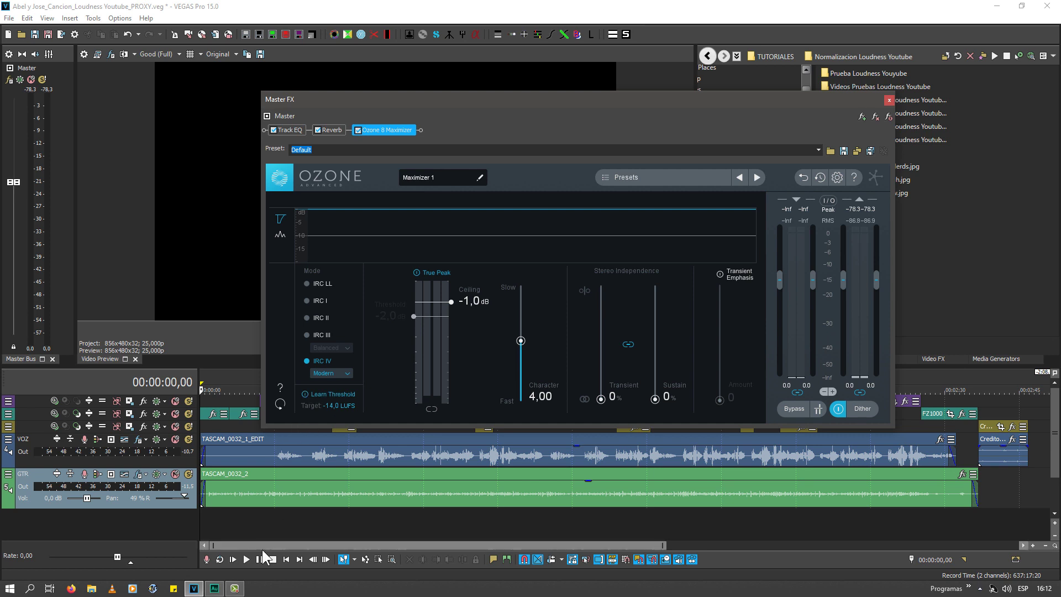
# Step: Play the whole project from the start so the maximizer learns its threshold, stop playback and turn Learn Threshold off
pyautogui.click(284, 559)
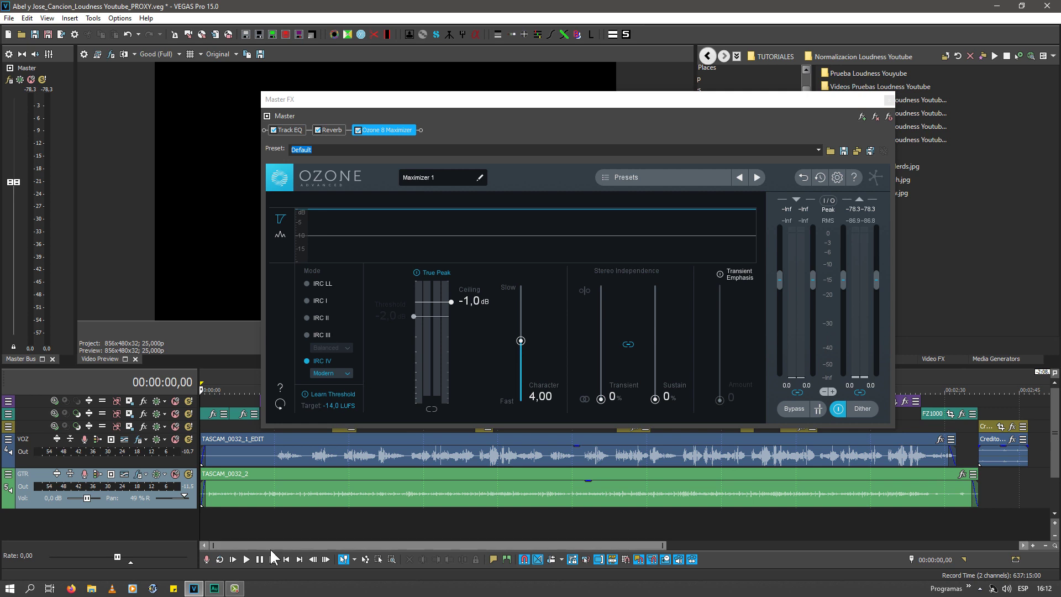
pyautogui.click(245, 558)
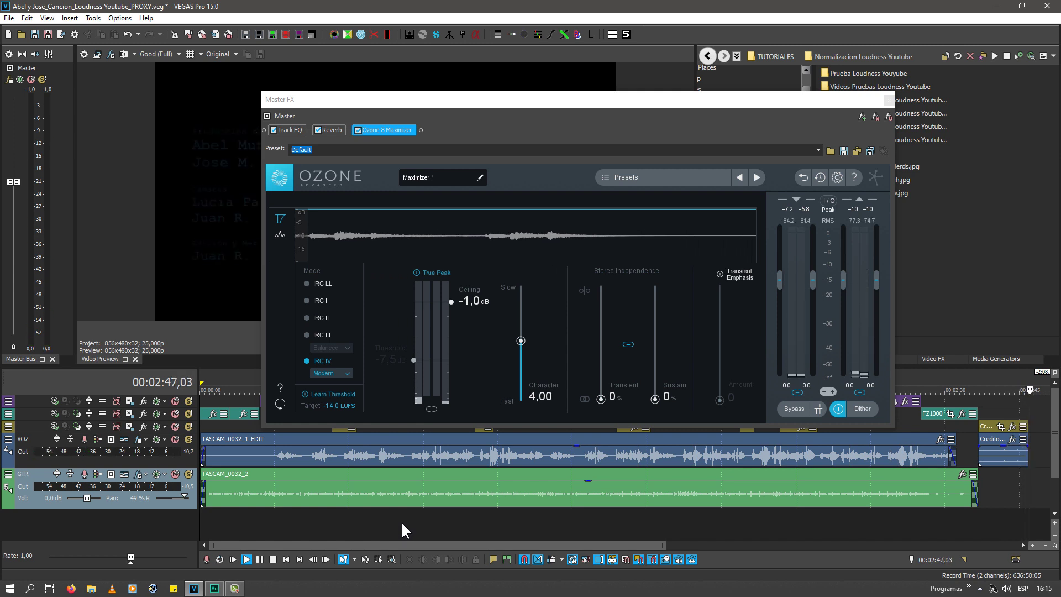
pyautogui.press('space')
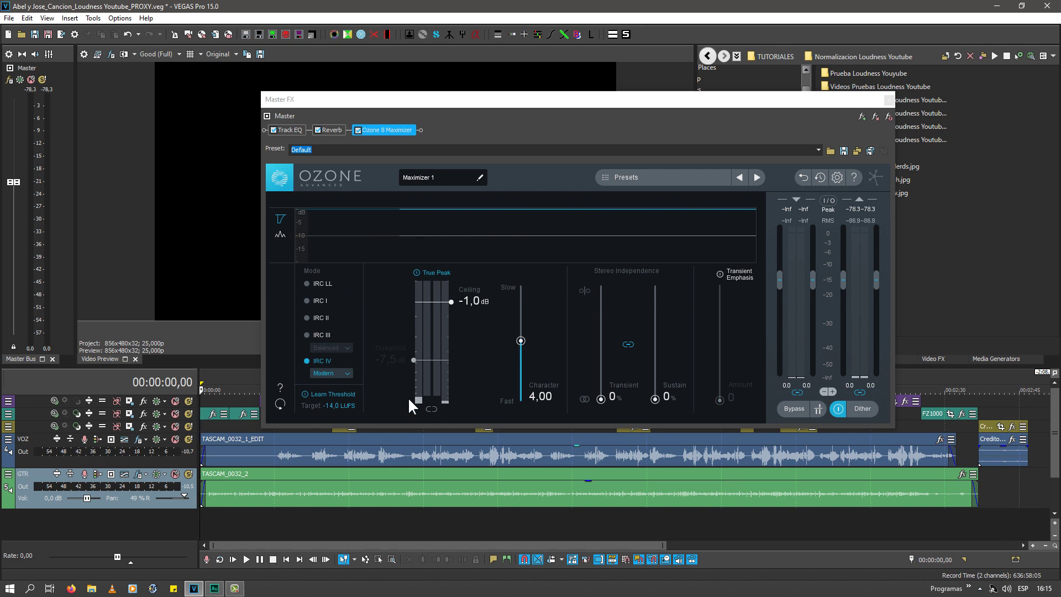
pyautogui.click(321, 393)
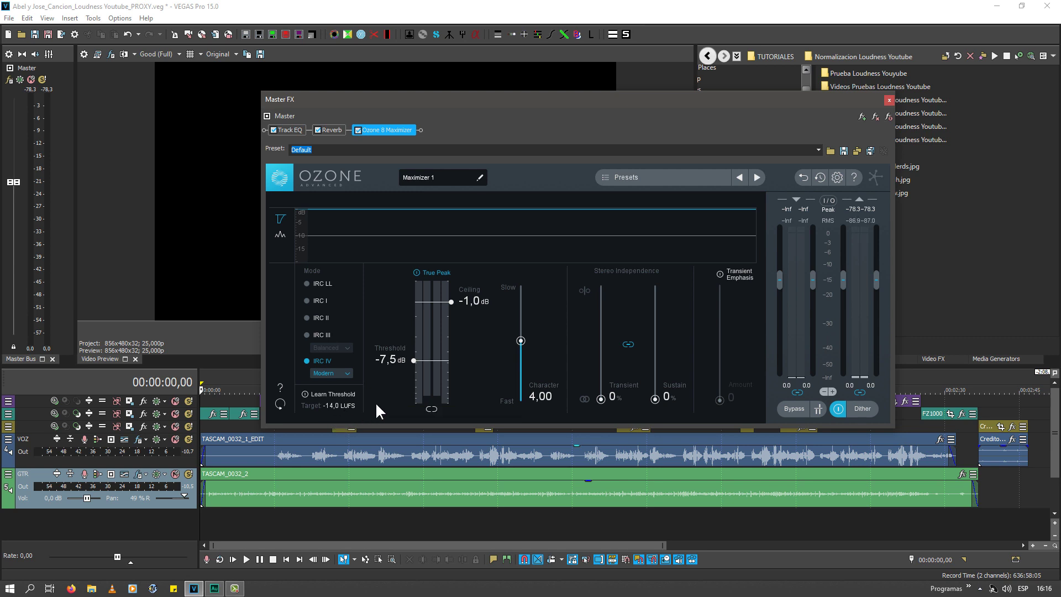
# Step: Review the Ozone 8 Maximizer settings in the master effects chain once more and close the chain
pyautogui.click(889, 100)
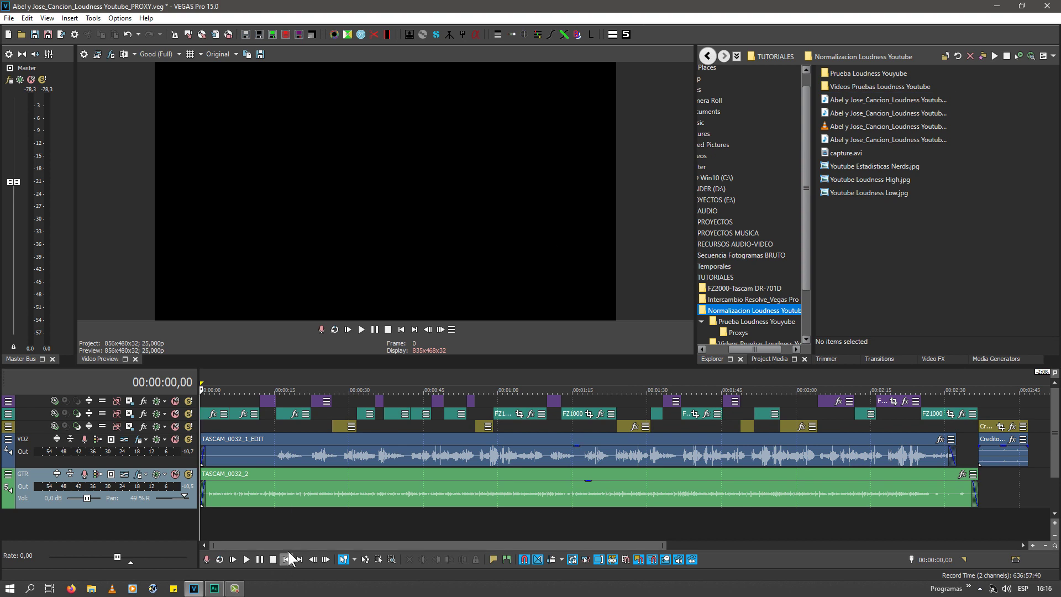
pyautogui.click(11, 78)
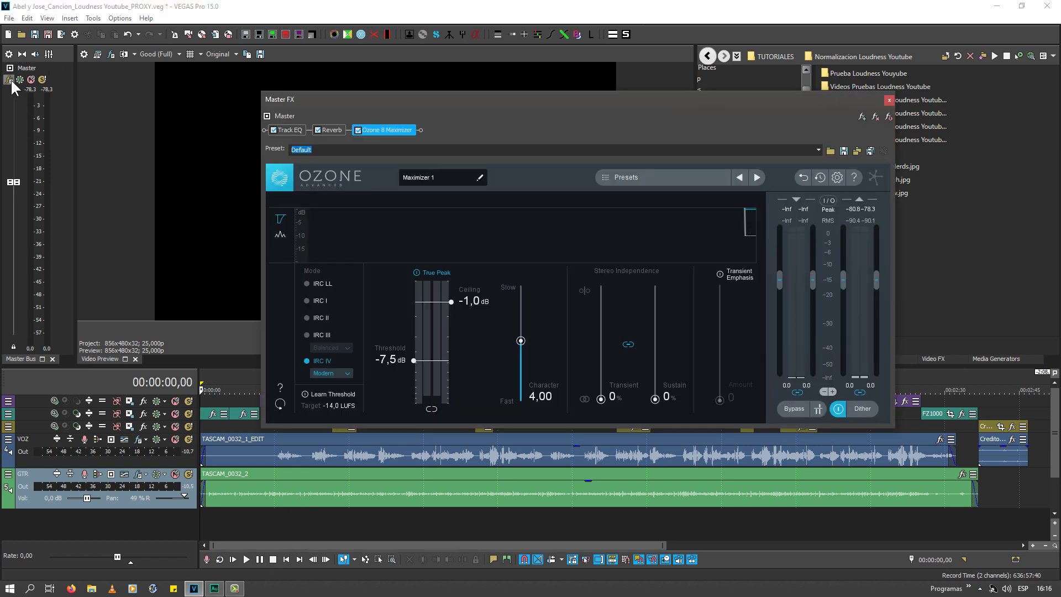
pyautogui.click(890, 99)
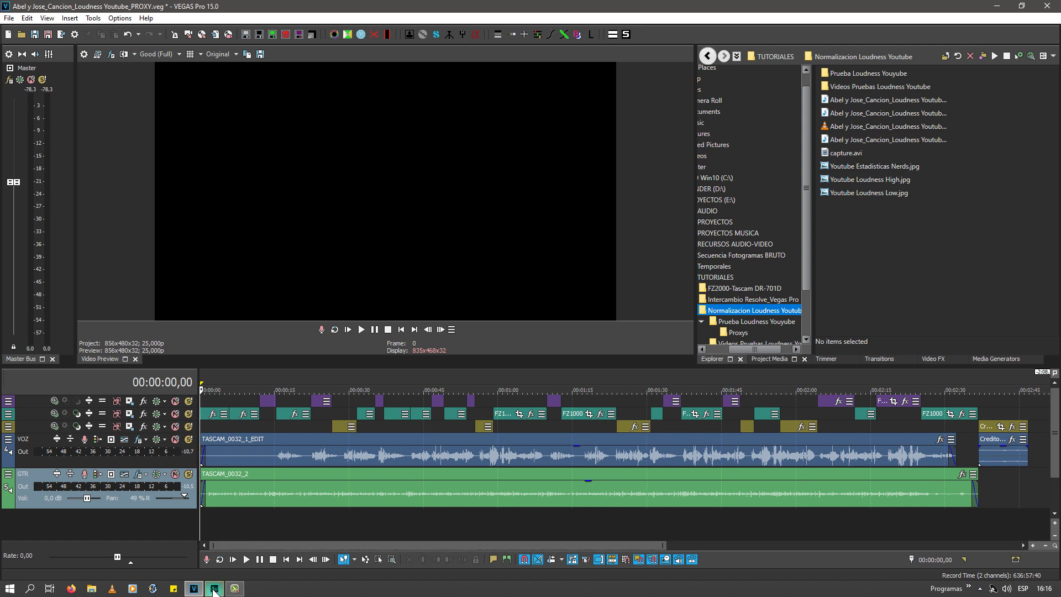
# Step: Choose the Wave (Microsoft) format and the 48.000 Hz; 16 Bit; Stereo, PCM render template, and leave without rendering
pyautogui.click(23, 443)
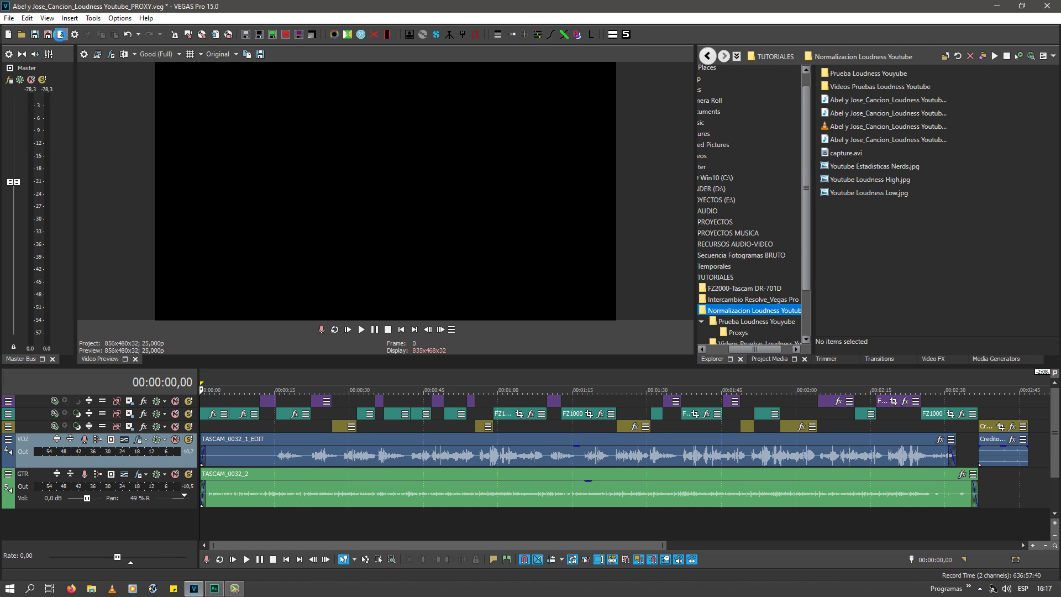
pyautogui.click(61, 34)
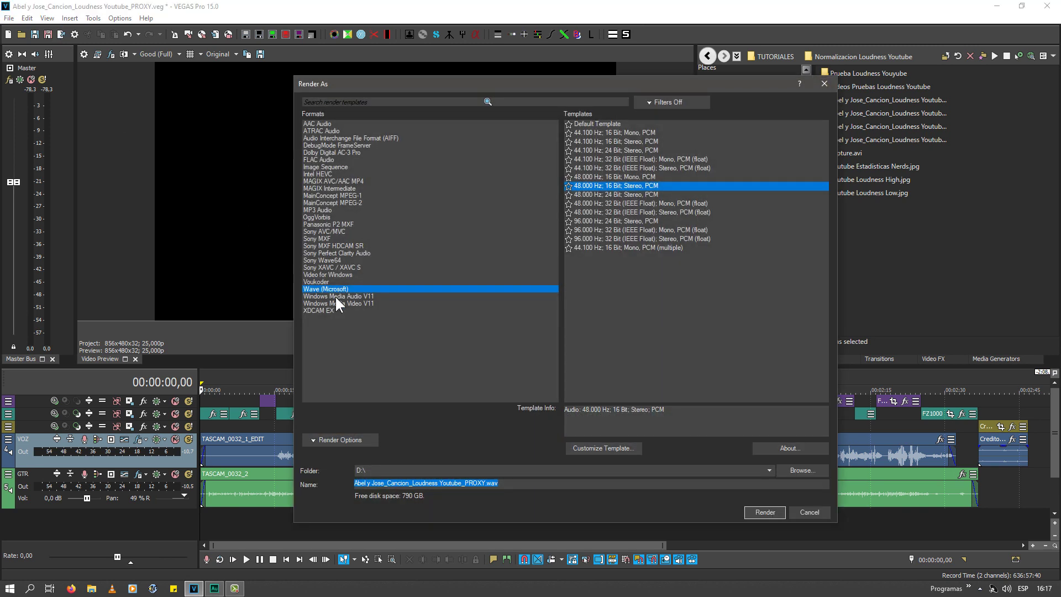
pyautogui.click(330, 288)
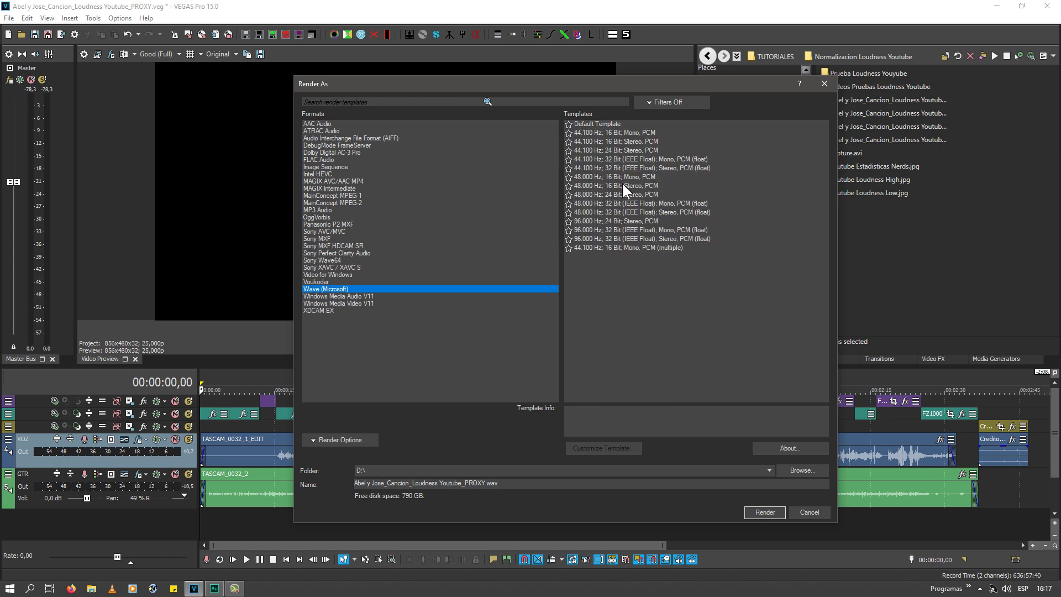
pyautogui.click(612, 177)
pyautogui.click(611, 186)
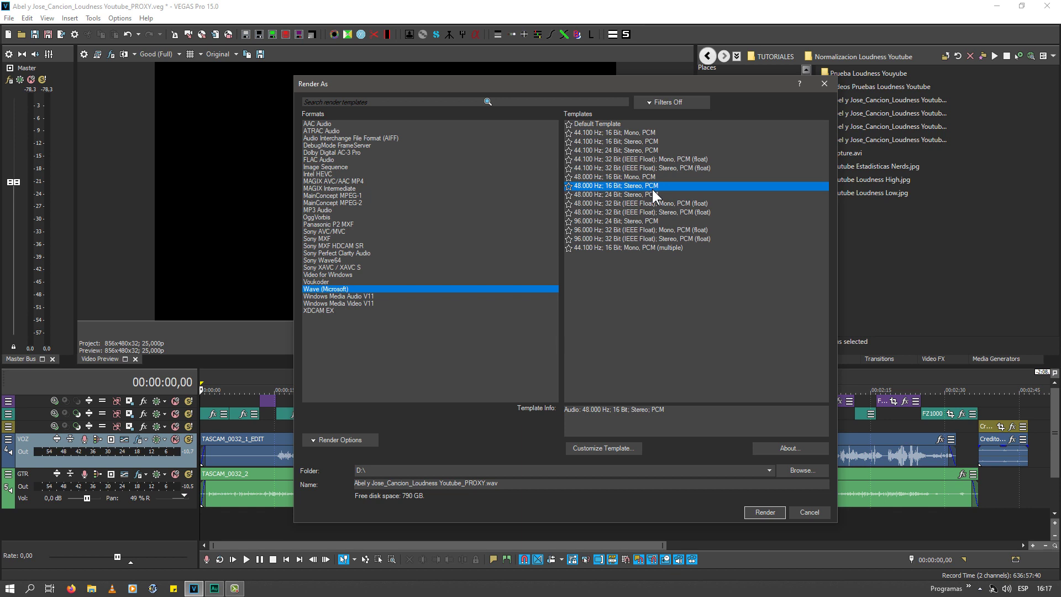
pyautogui.click(810, 512)
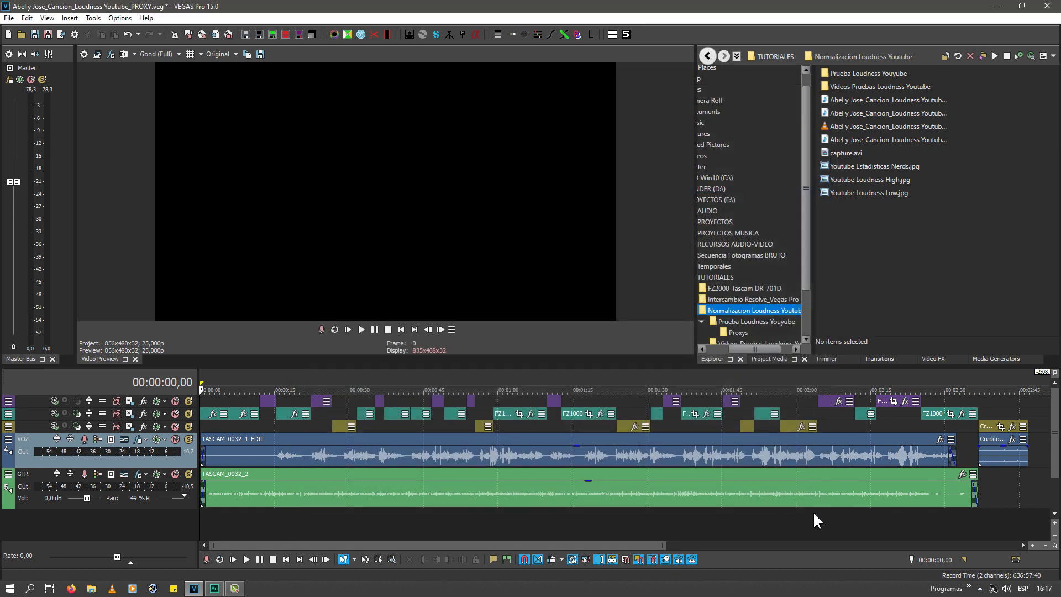
# Step: Delete the VOZ and GTR audio tracks and place the song's rendered PROXY wave file on a new track from the project start
pyautogui.press('Delete')
pyautogui.click(25, 439)
pyautogui.press('Delete')
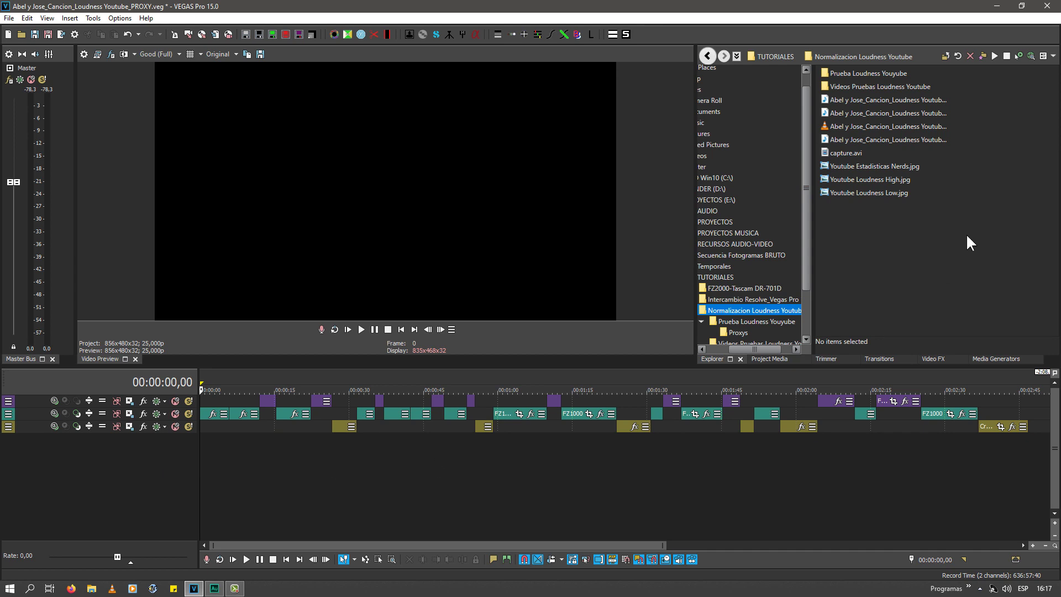
pyautogui.moveTo(906, 139); pyautogui.dragTo(131, 507)
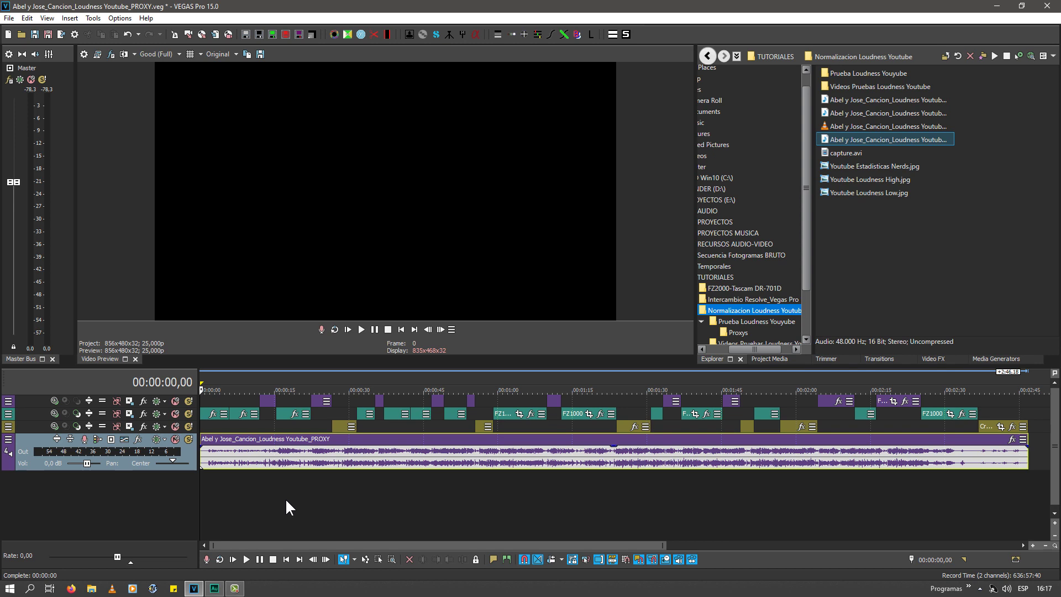
# Step: Remove the Ozone 8 Maximizer, Reverb and Track EQ from the master effects chain and close it
pyautogui.click(9, 79)
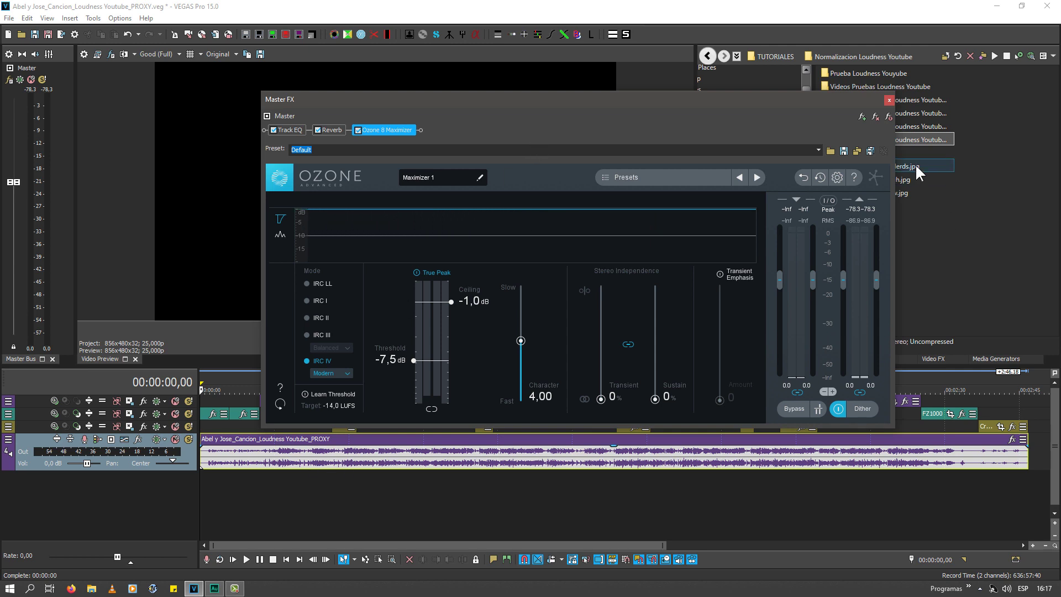
pyautogui.click(876, 117)
pyautogui.click(877, 117)
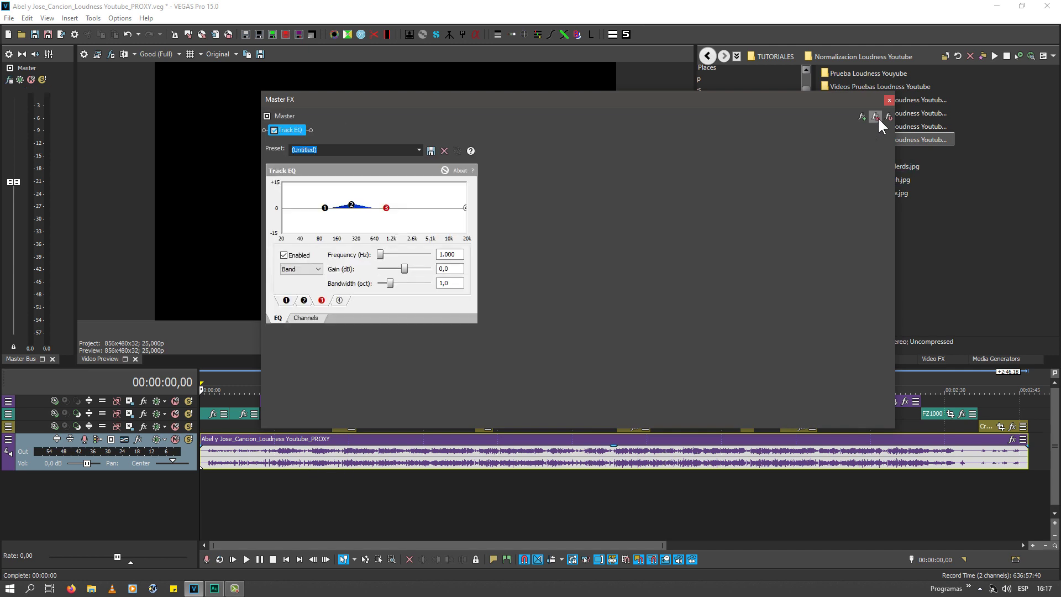
pyautogui.click(876, 117)
pyautogui.click(888, 101)
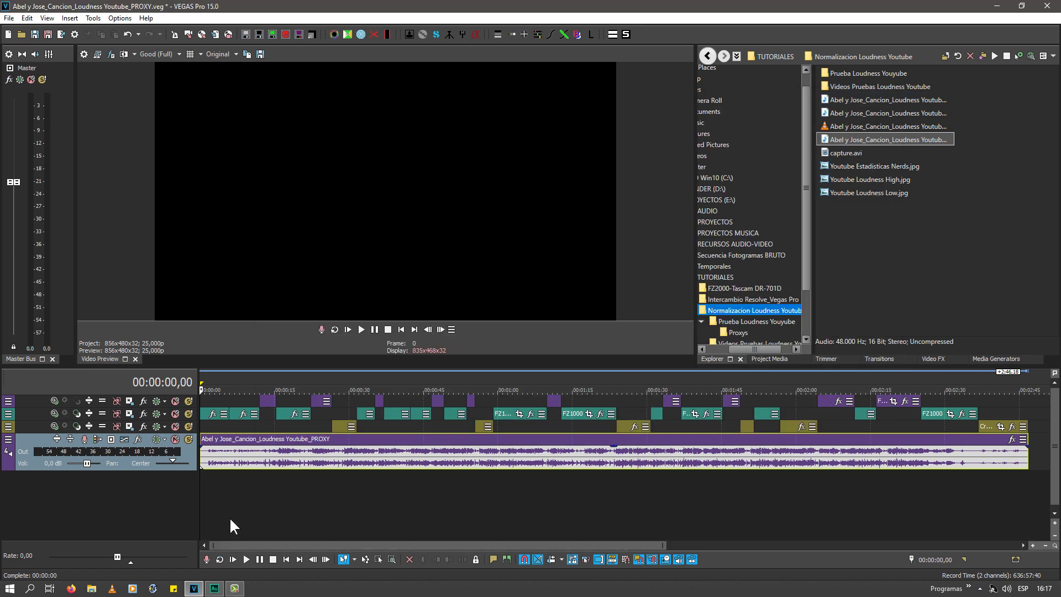
# Step: Enlarge the rendered audio track's height and play a few seconds from near the beginning of the song
pyautogui.moveTo(170, 470); pyautogui.dragTo(183, 512)
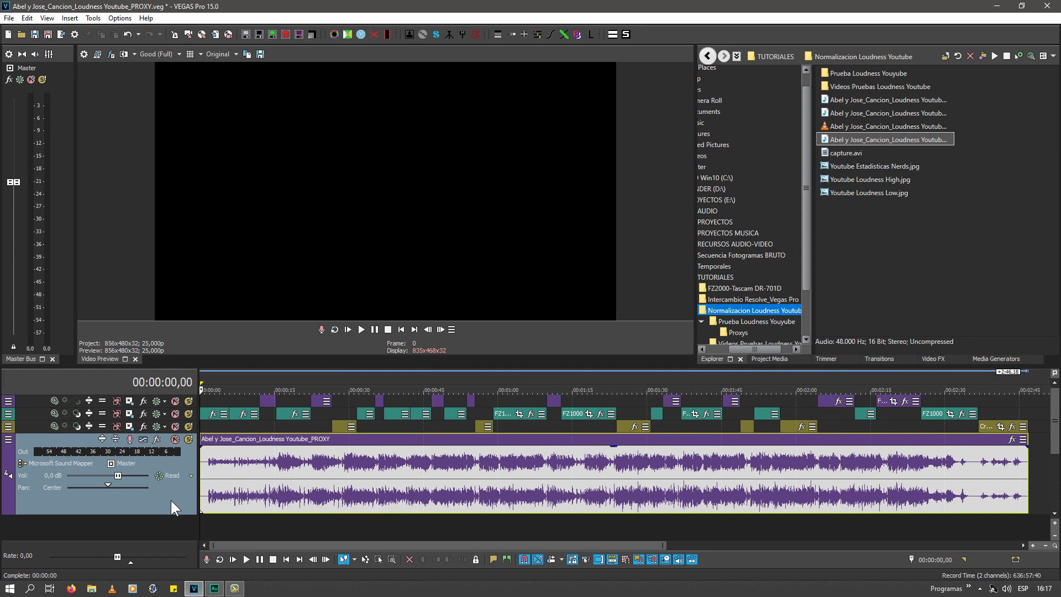
pyautogui.click(206, 525)
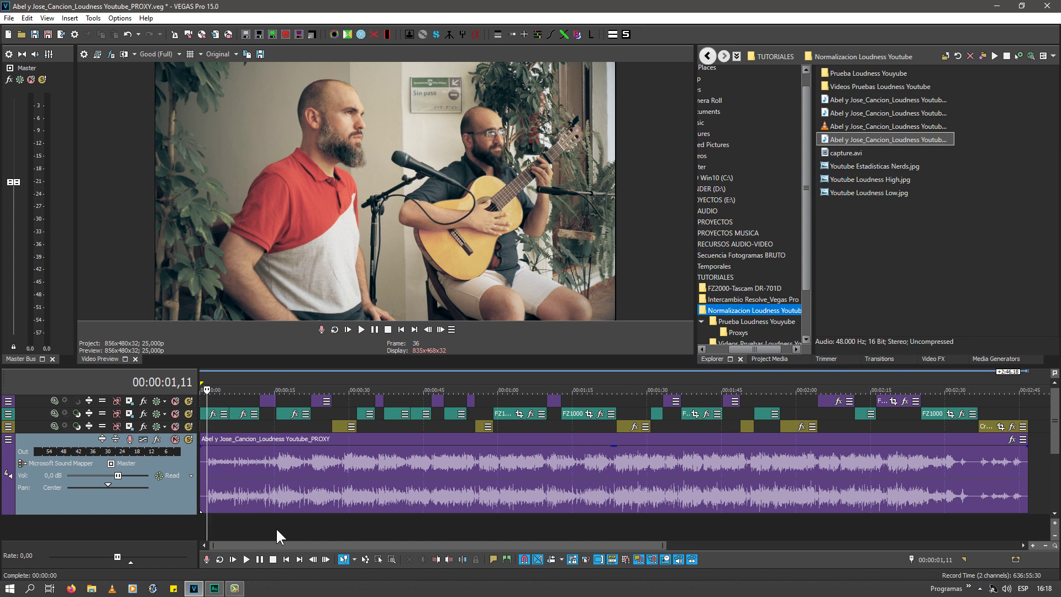
pyautogui.press('space')
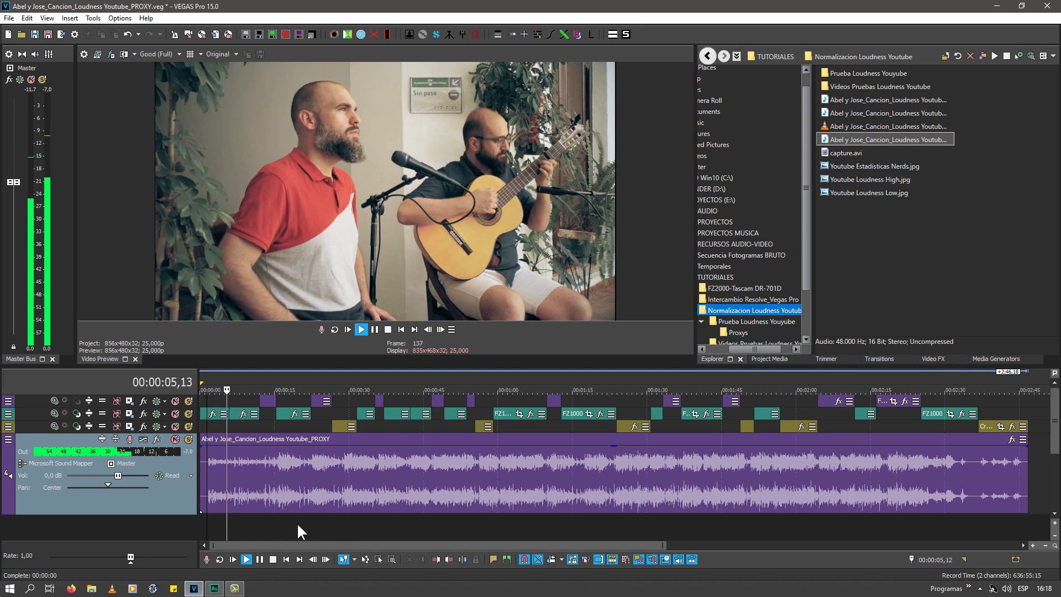
pyautogui.press('space')
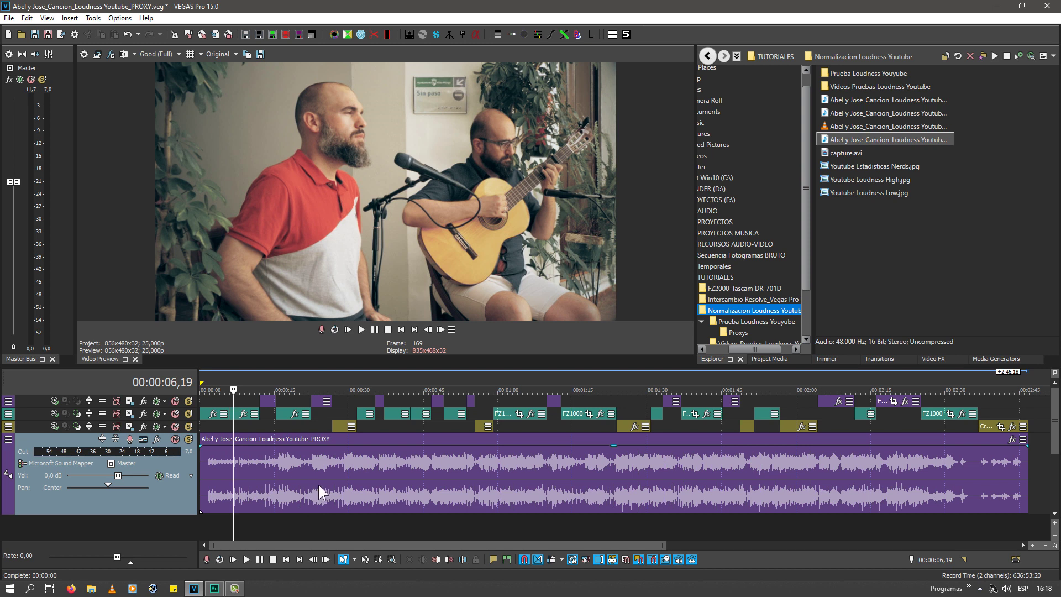
# Step: Switch to Adobe Audition, close the COMP wave file without saving and open the PROXY wave file
pyautogui.click(215, 587)
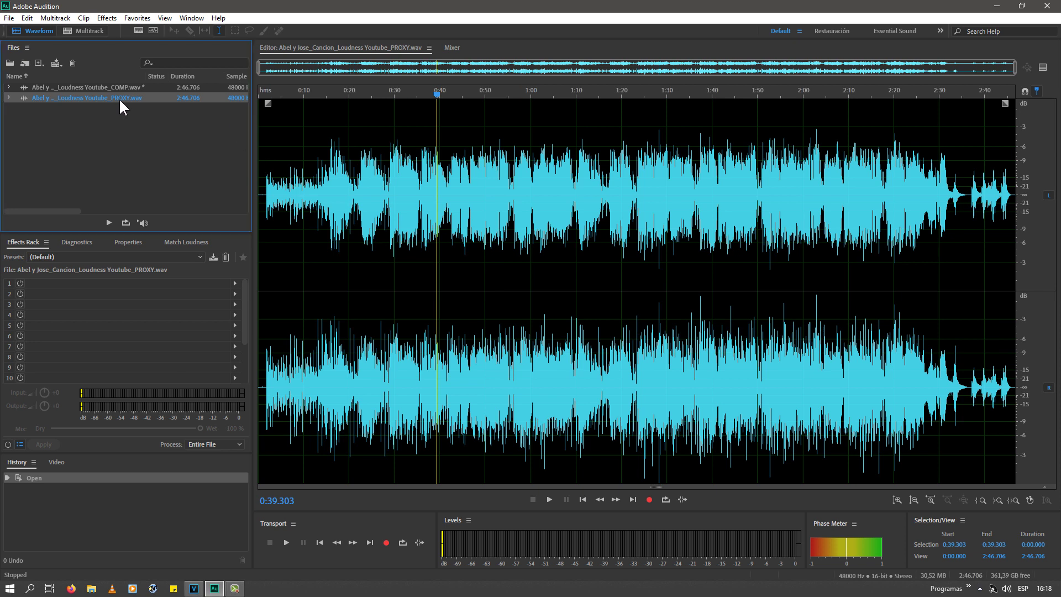
pyautogui.moveTo(117, 88); pyautogui.dragTo(69, 61)
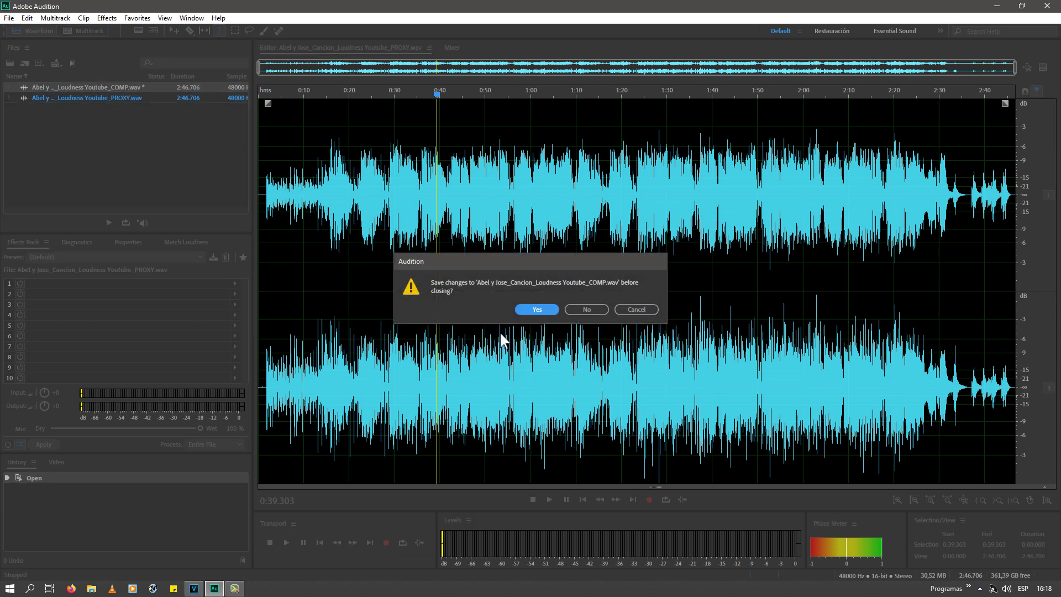
pyautogui.click(585, 308)
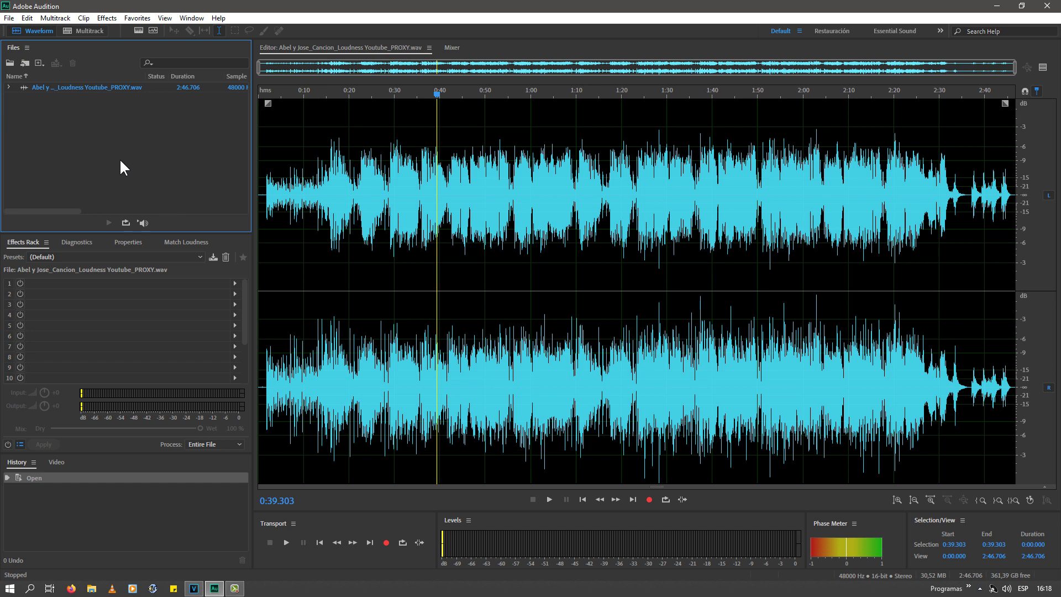
pyautogui.doubleClick(96, 87)
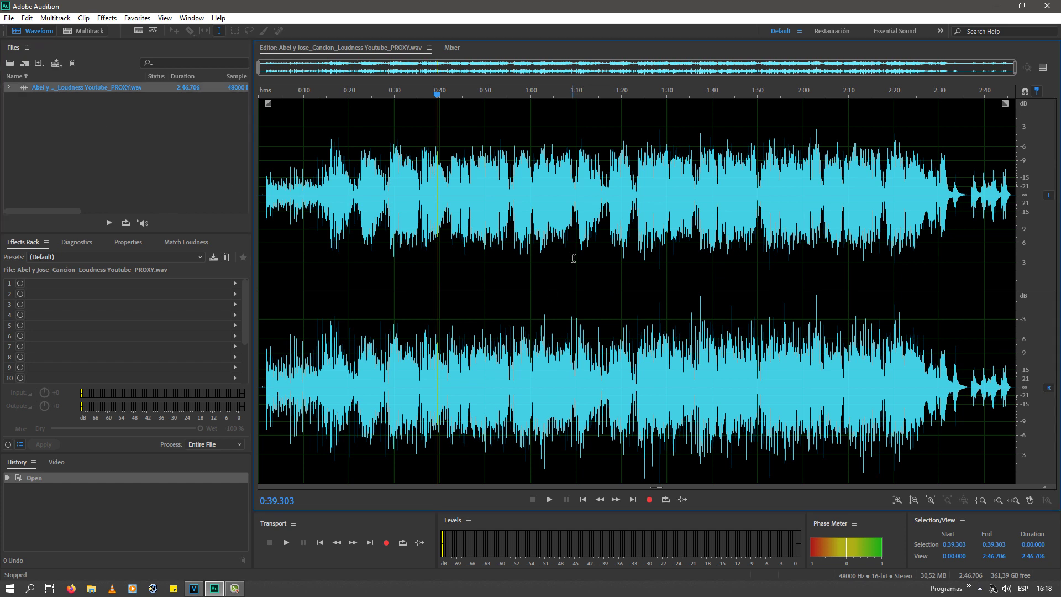
# Step: Run Match Loudness on the PROXY file with ITU-R BS.1770-3 at -14 LUFS and a -1 dBTP maximum true peak
pyautogui.click(193, 242)
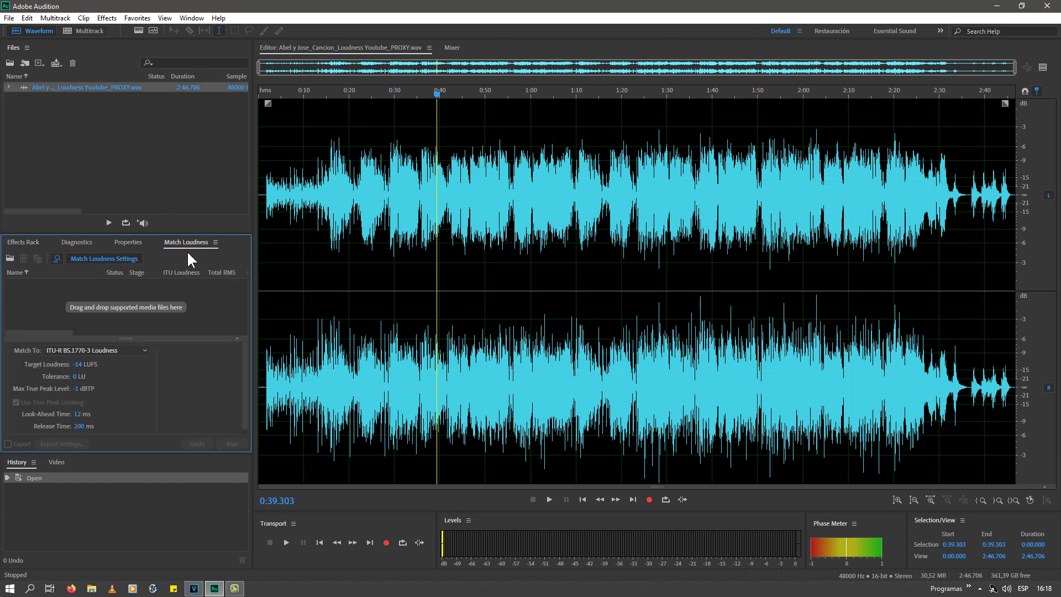
pyautogui.moveTo(176, 246); pyautogui.dragTo(191, 241)
pyautogui.moveTo(71, 88); pyautogui.dragTo(65, 301)
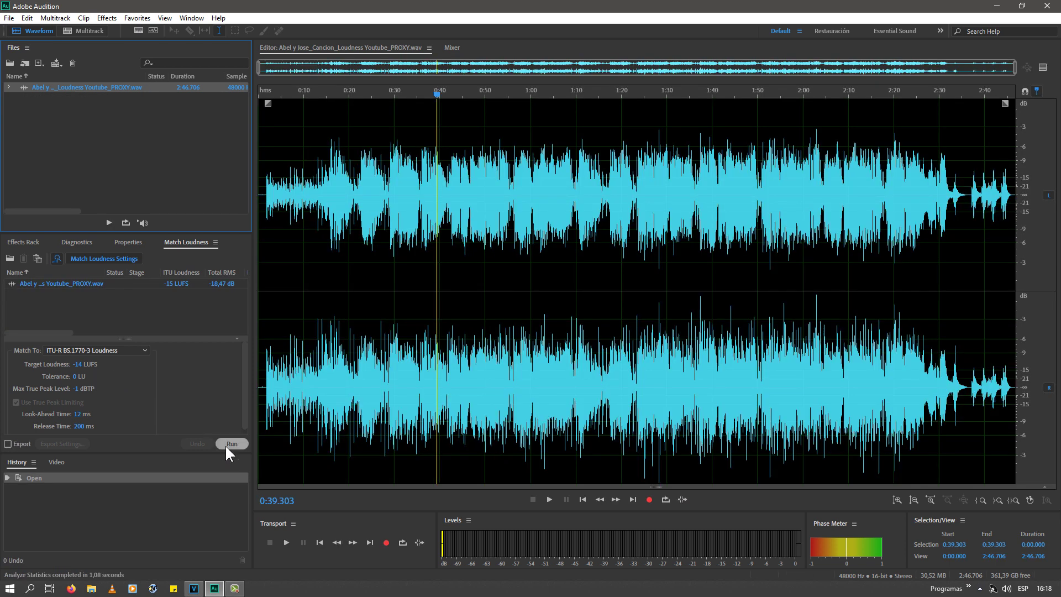
pyautogui.click(231, 444)
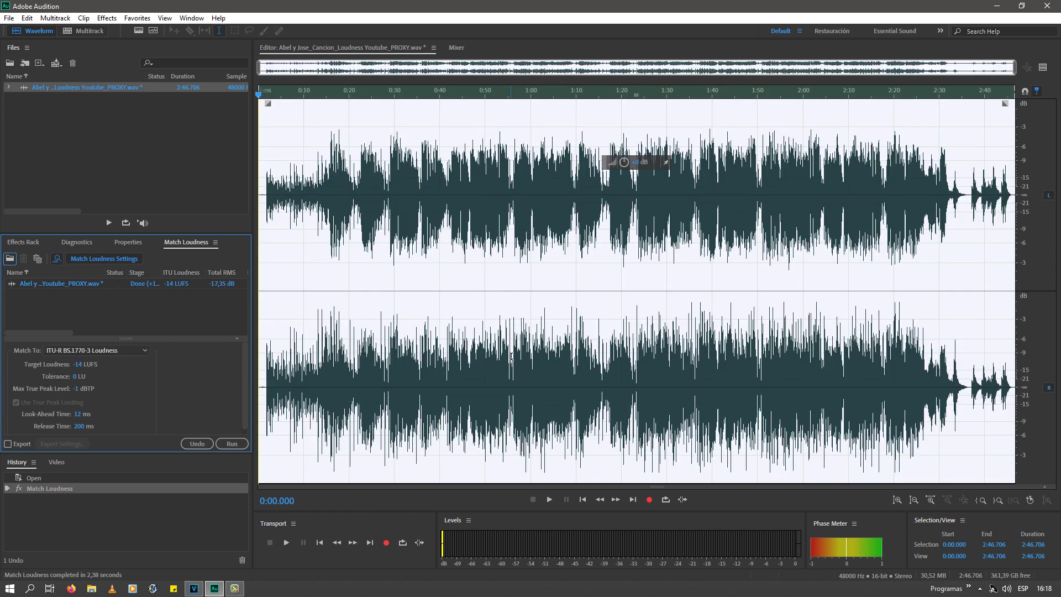
pyautogui.click(510, 356)
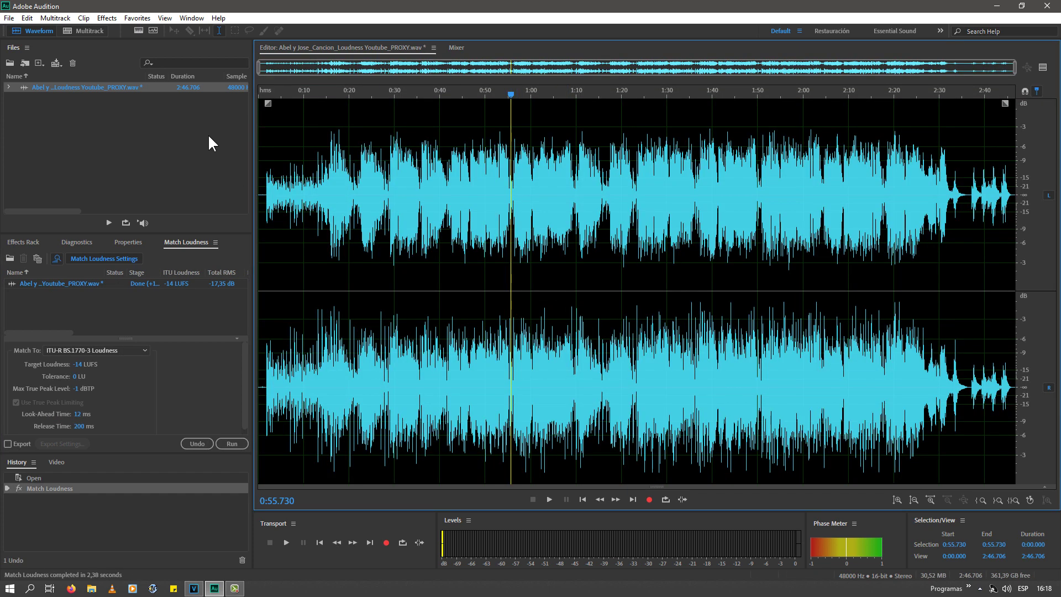
# Step: Save the loudness-matched PROXY wave file over the original
pyautogui.click(111, 85)
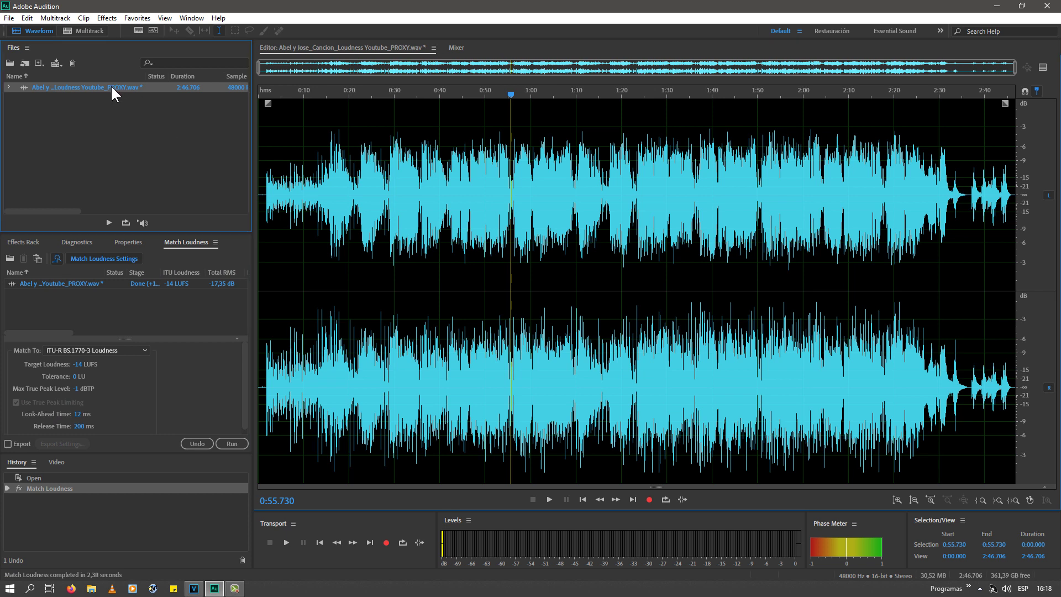
pyautogui.click(9, 17)
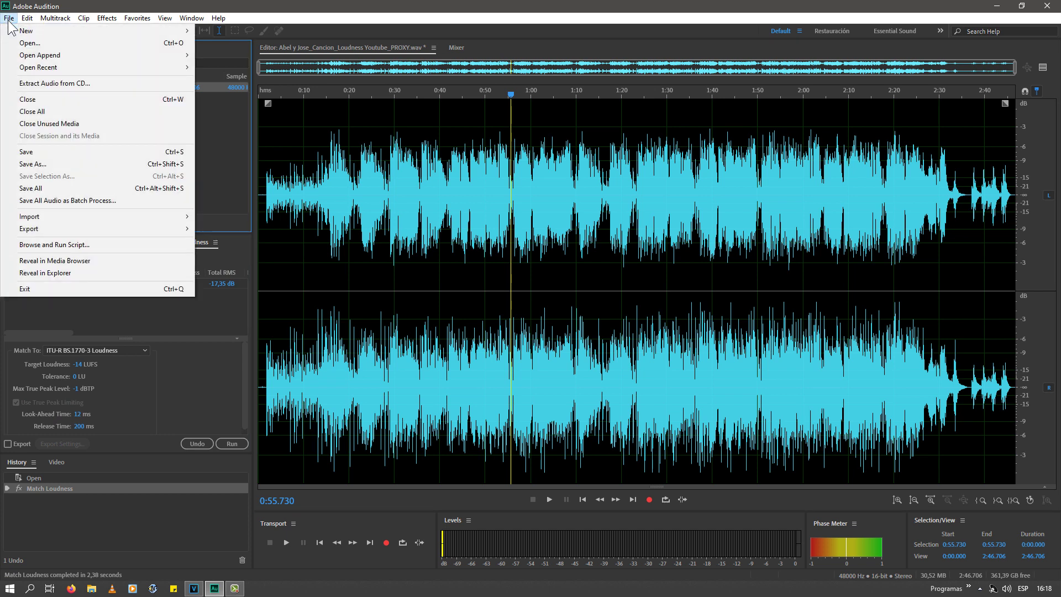
pyautogui.click(44, 152)
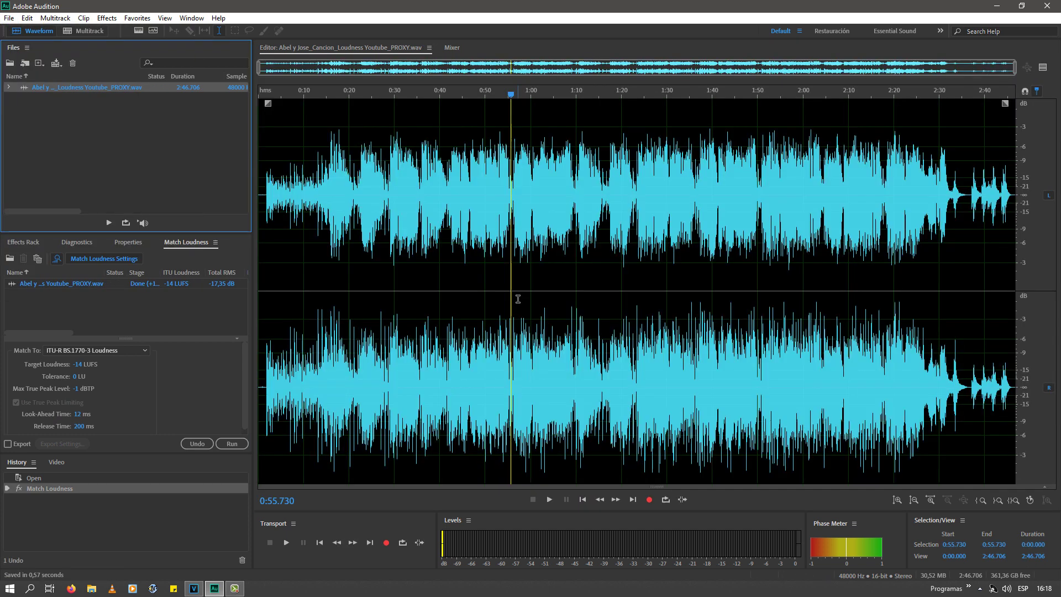
# Step: Close Audition to return to VEGAS Pro and play several seconds of the updated audio from the current position
pyautogui.click(1046, 7)
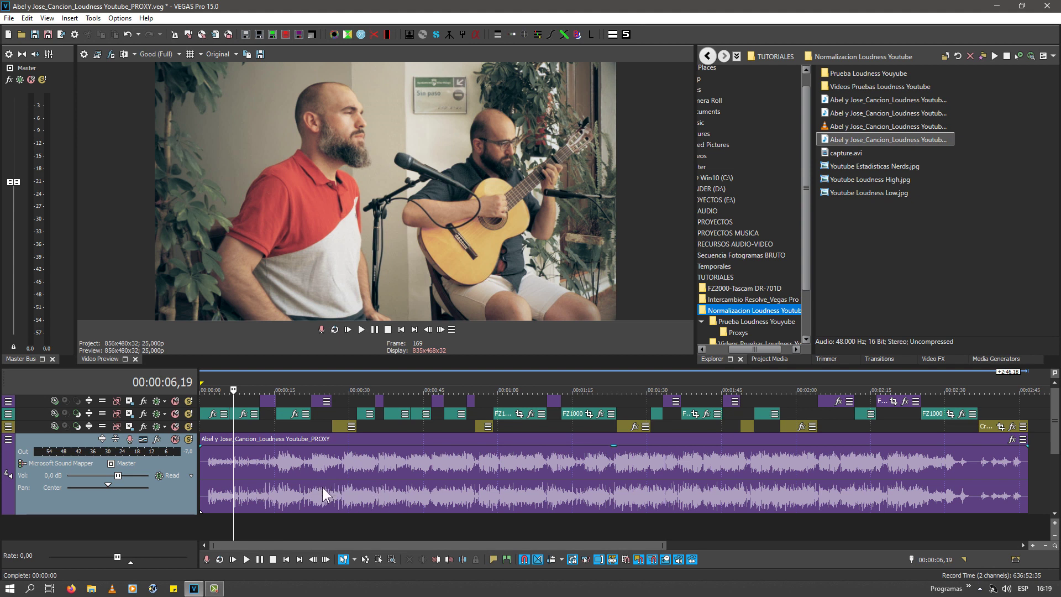
pyautogui.press('space')
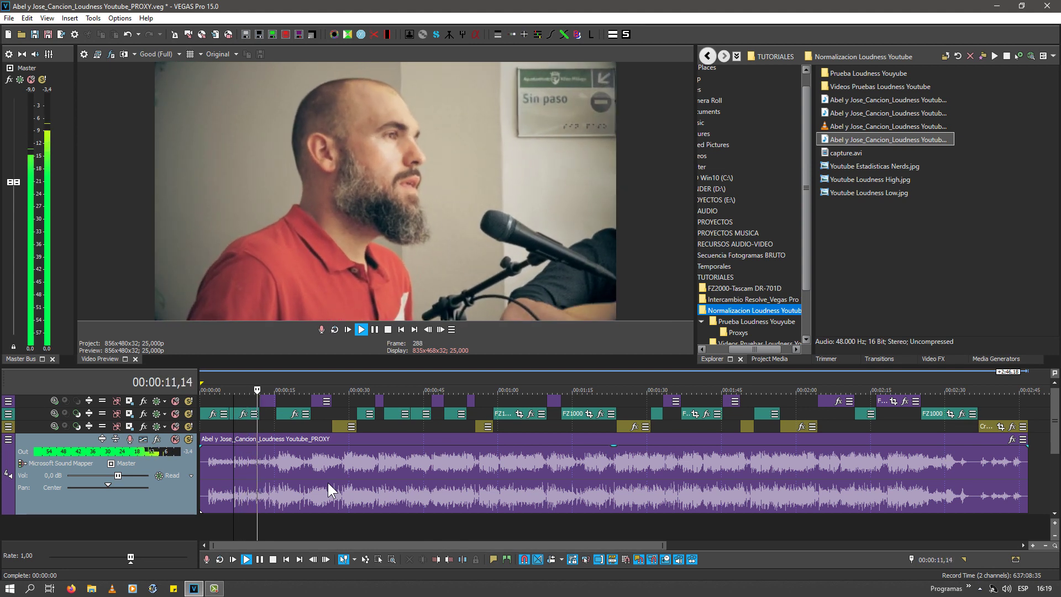
pyautogui.press('Return')
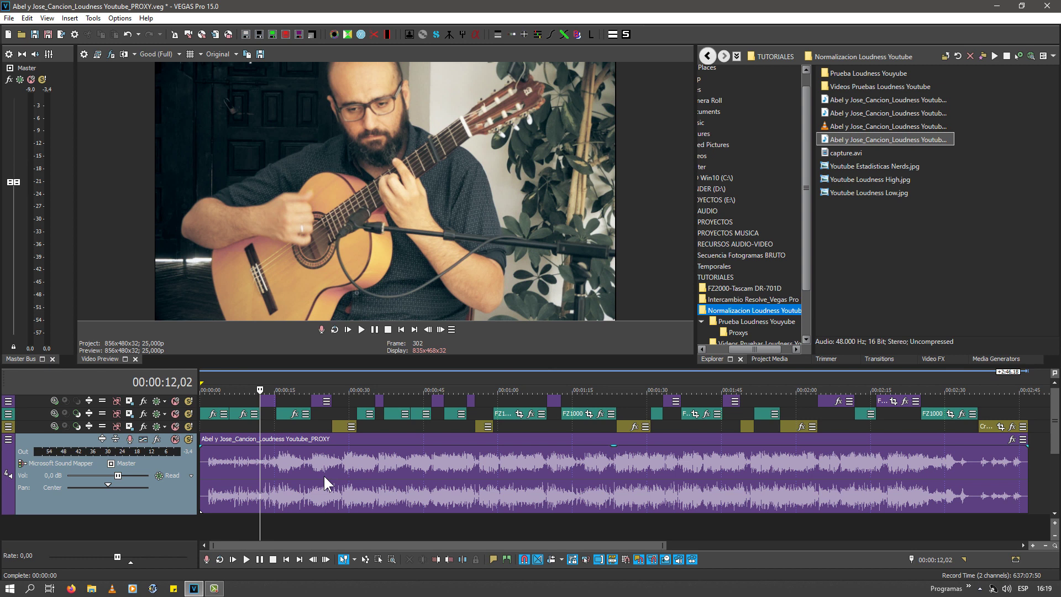
# Step: Place Youtube Estadisticas Nerds.jpg on the uppermost video track after the end of the song and preview the image
pyautogui.moveTo(313, 544); pyautogui.dragTo(664, 556)
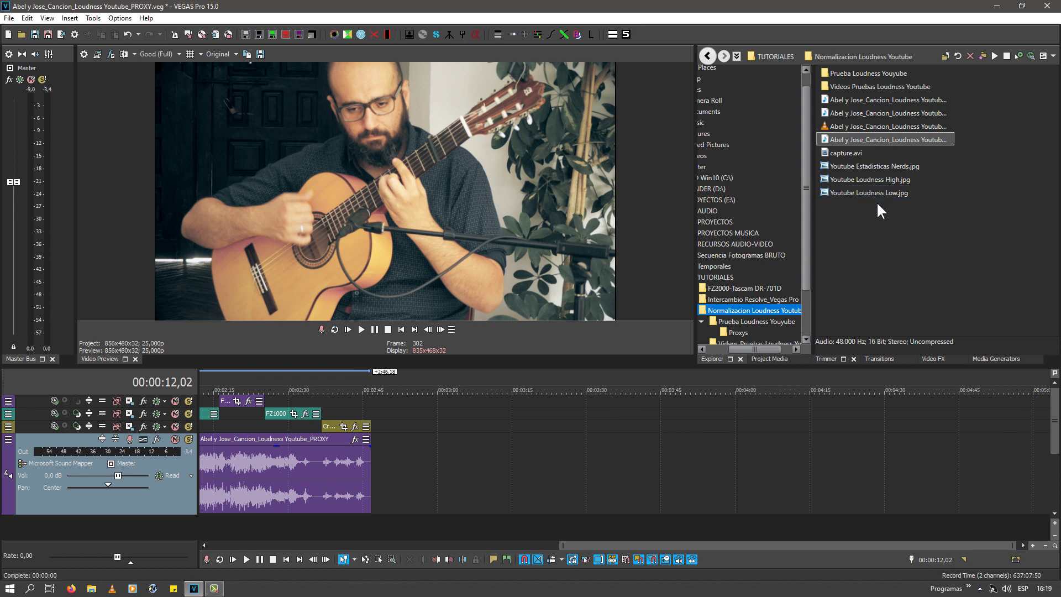
pyautogui.moveTo(883, 166); pyautogui.dragTo(510, 416)
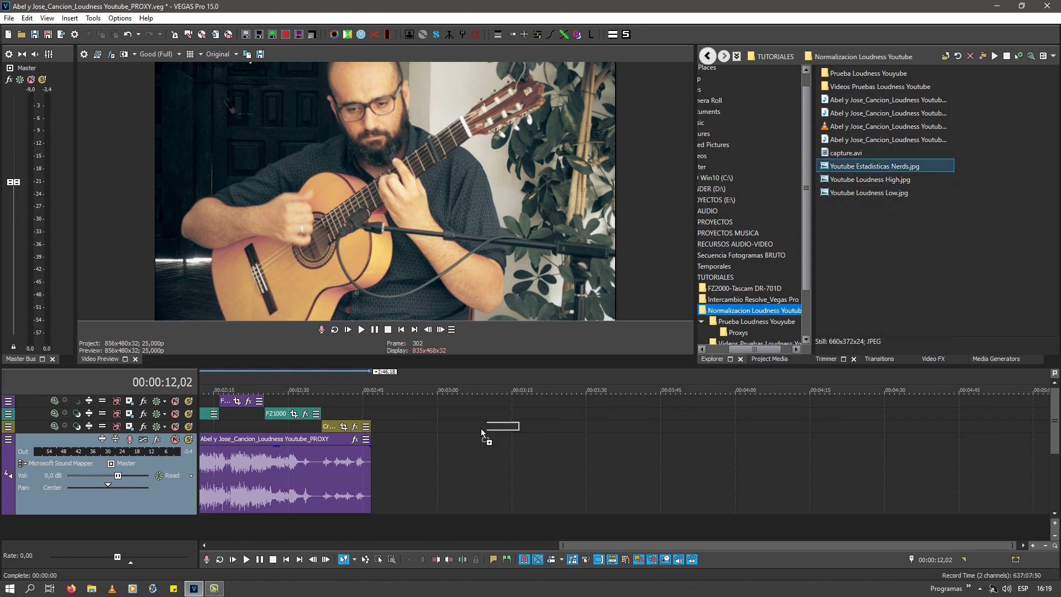
pyautogui.moveTo(426, 403); pyautogui.dragTo(426, 404)
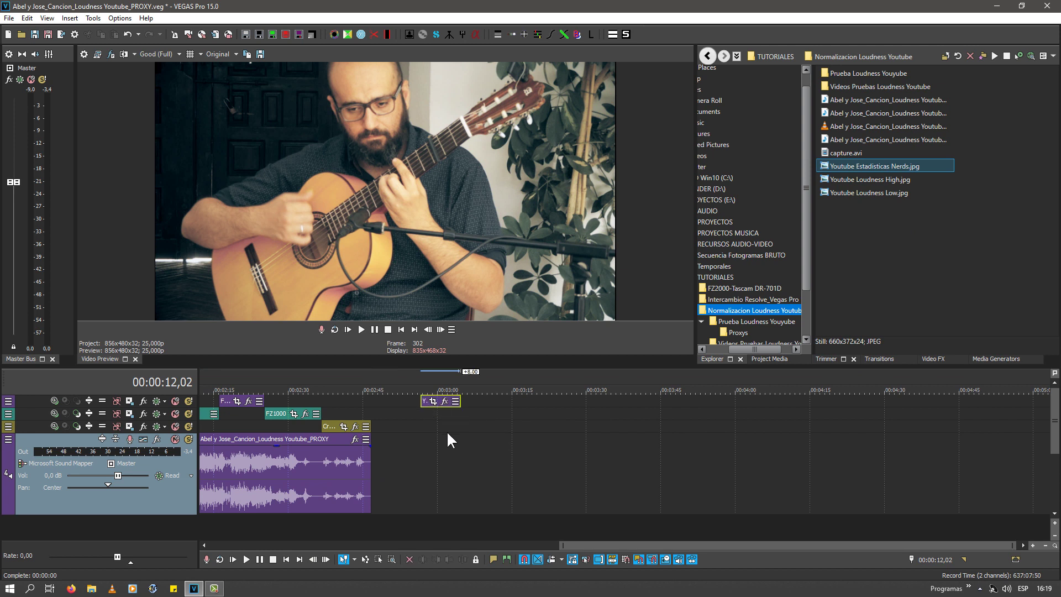
pyautogui.click(432, 436)
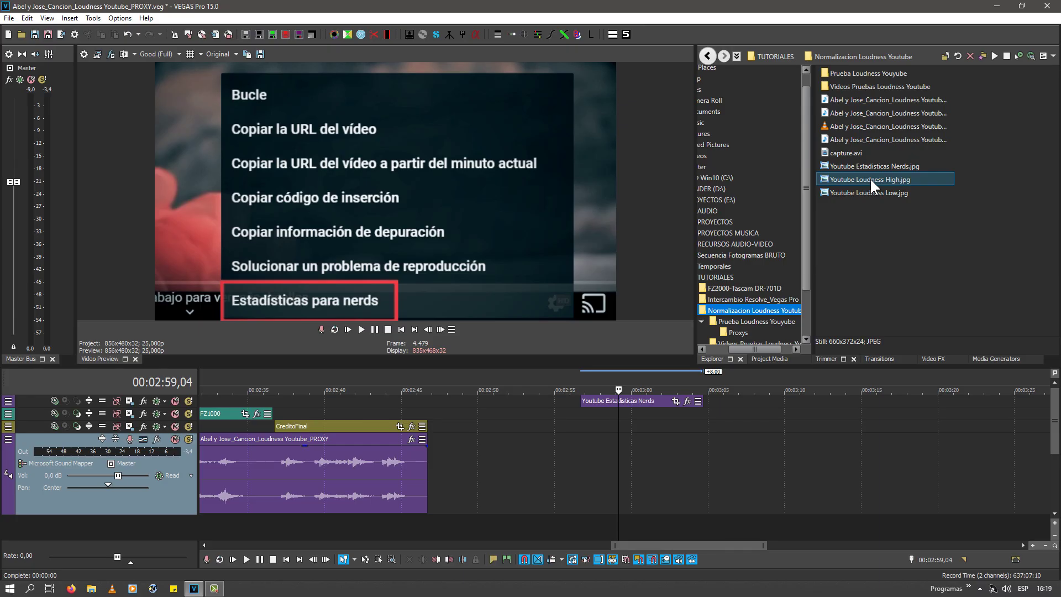
# Step: Add Youtube Loudness High.jpg and Youtube Loudness Low.jpg one after the other behind the statistics image on the same track
pyautogui.moveTo(870, 178); pyautogui.dragTo(741, 426)
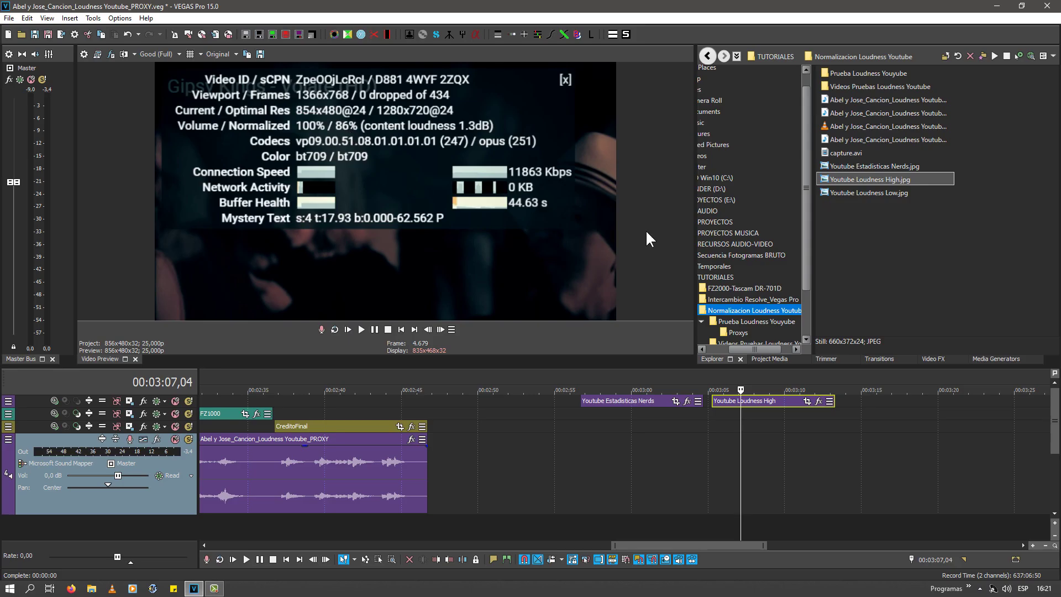
pyautogui.moveTo(850, 190); pyautogui.dragTo(845, 402)
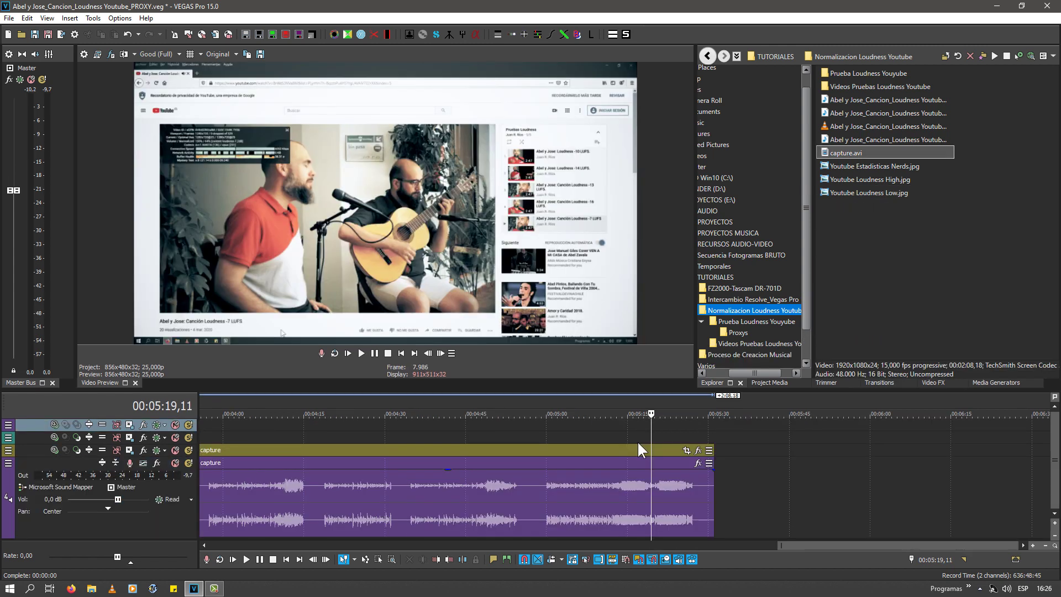
# Step: Scrub through the end of the capture clip to examine the YouTube playback of the -7 LUFS version
pyautogui.moveTo(650, 429); pyautogui.dragTo(671, 422)
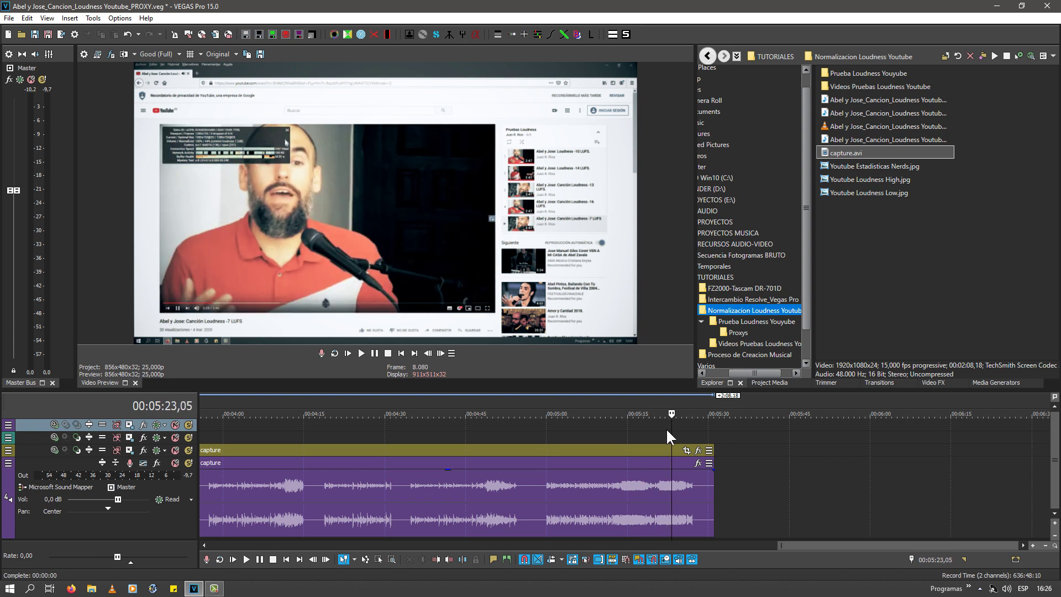
pyautogui.moveTo(668, 436); pyautogui.dragTo(695, 433)
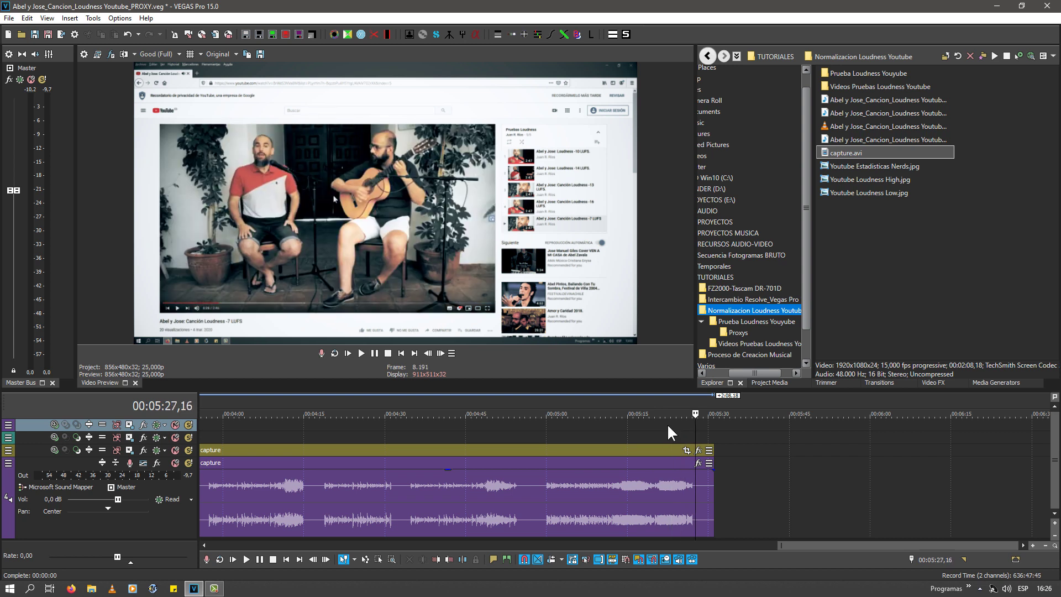
pyautogui.click(889, 264)
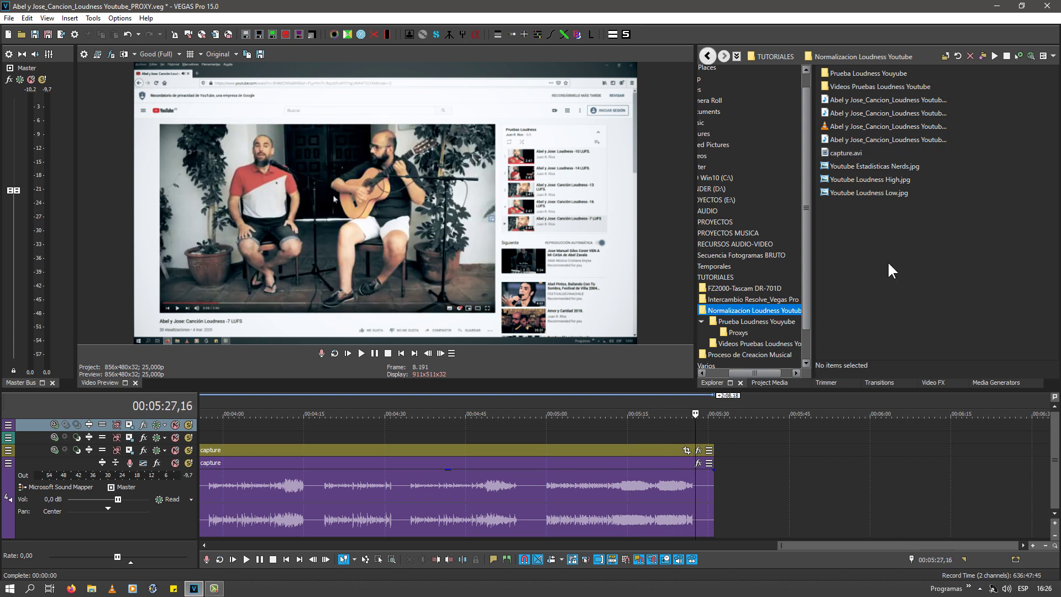